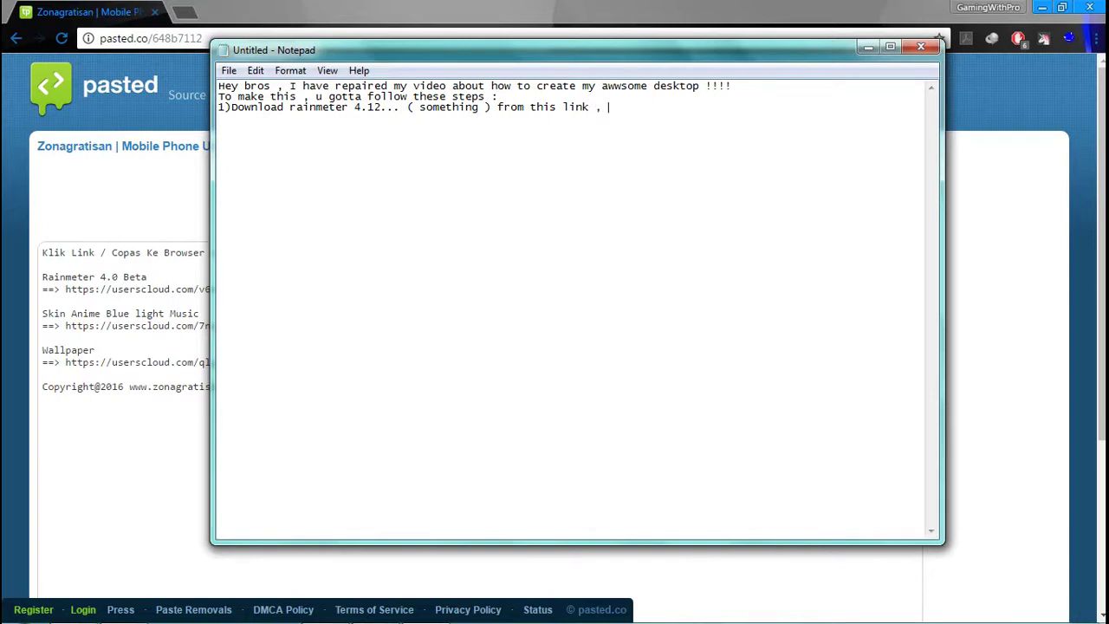
# Complete line 1 of the notes with "( will be available in the description , srry 4 my lame internet )" and start line 2.
pyautogui.write('( will be available in t')
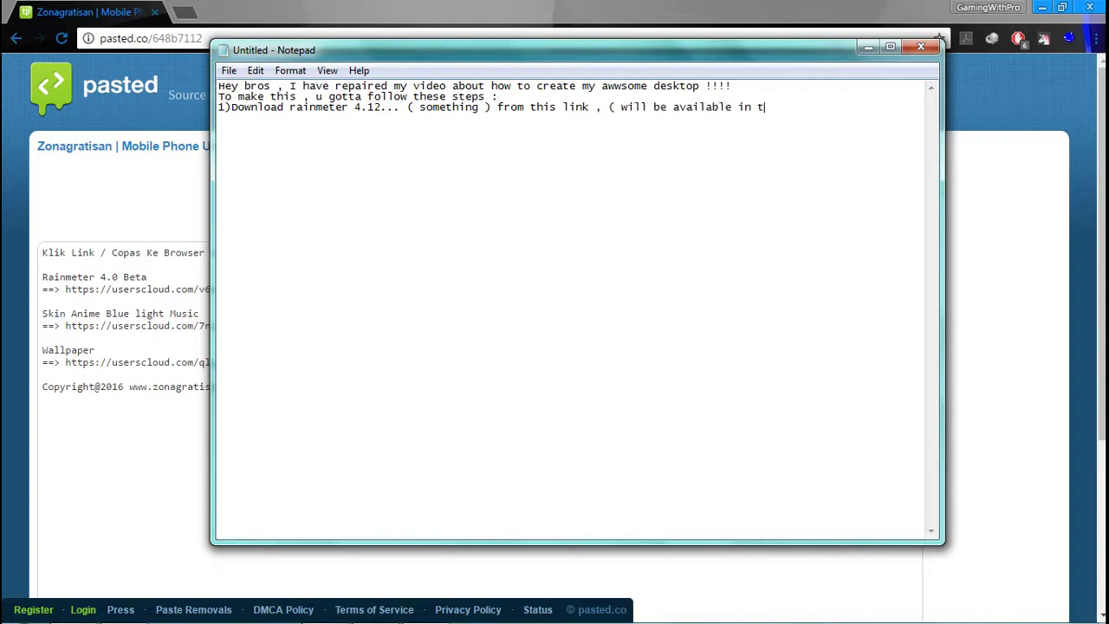
pyautogui.write('he description , srry')
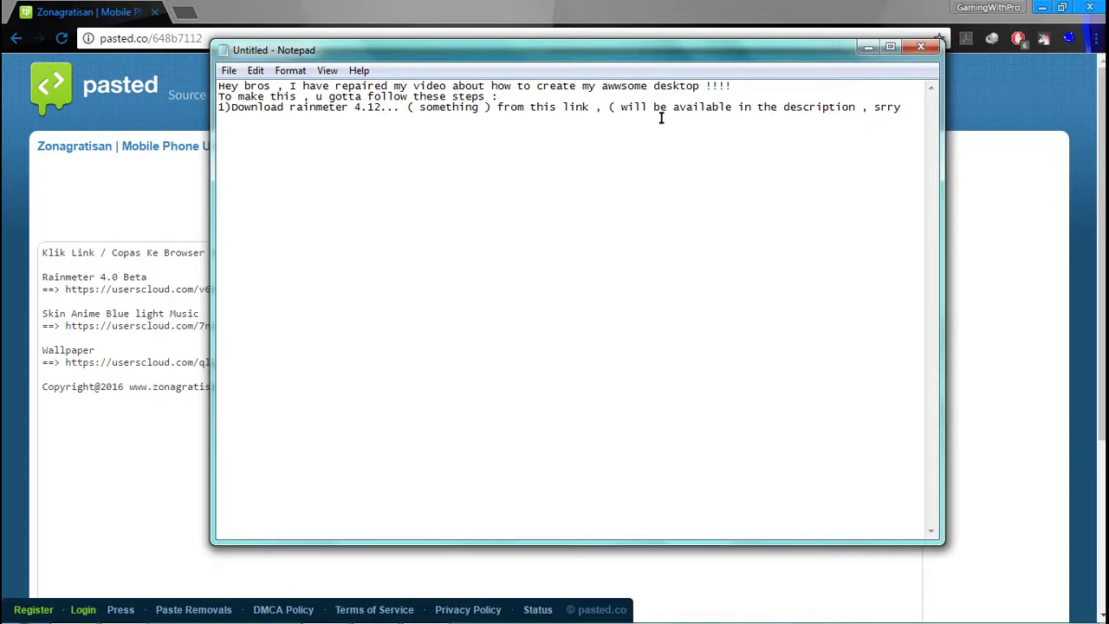
pyautogui.write(' 4 my')
pyautogui.write(' lame internet ')
pyautogui.write(') 2')
# Write line 2 of the notes as "2)Install it and download the skin pack".
pyautogui.write(')')
pyautogui.write('Download')
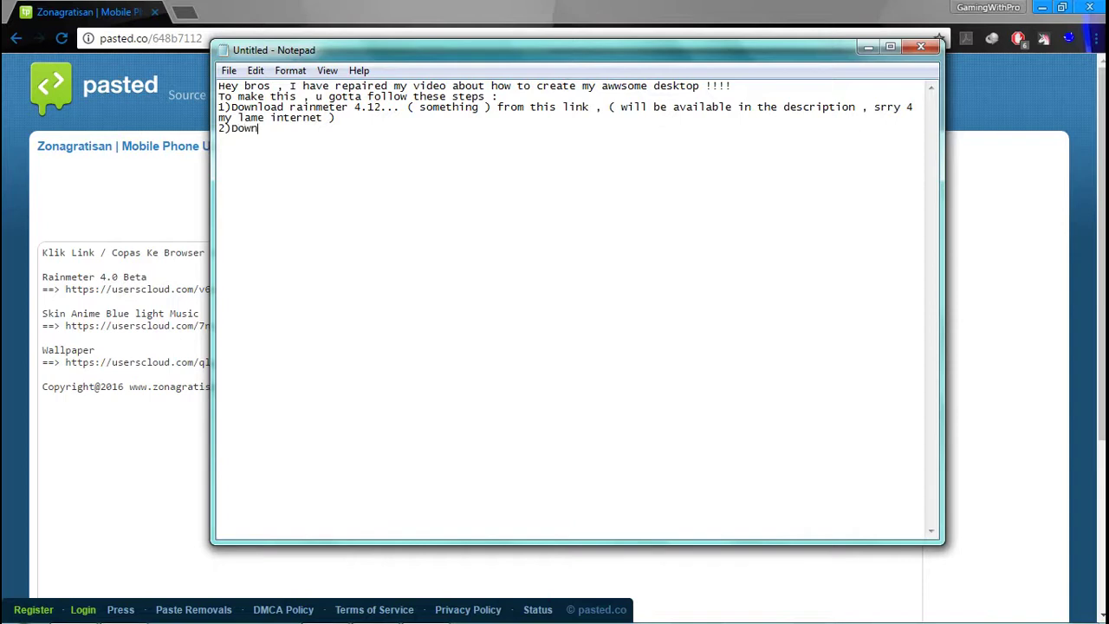
pyautogui.press('BackSpace')
pyautogui.press('BackSpace')
pyautogui.press('BackSpace')
pyautogui.press('BackSpace')
pyautogui.press('BackSpace')
pyautogui.press('BackSpace')
pyautogui.press('BackSpace')
pyautogui.write('Install it and downloa')
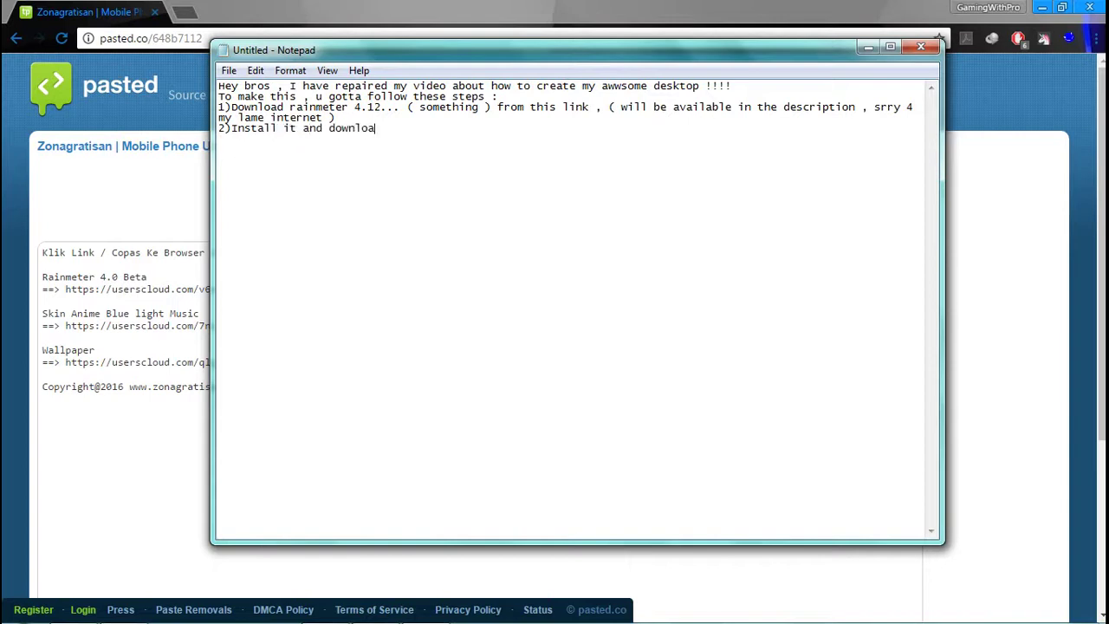
pyautogui.write('d the skins')
pyautogui.press('BackSpace')
pyautogui.write('pack')
# Show the skin link on the pasted.co page and add the line "3) extract the skins" to the Notepad notes.
pyautogui.click(869, 45)
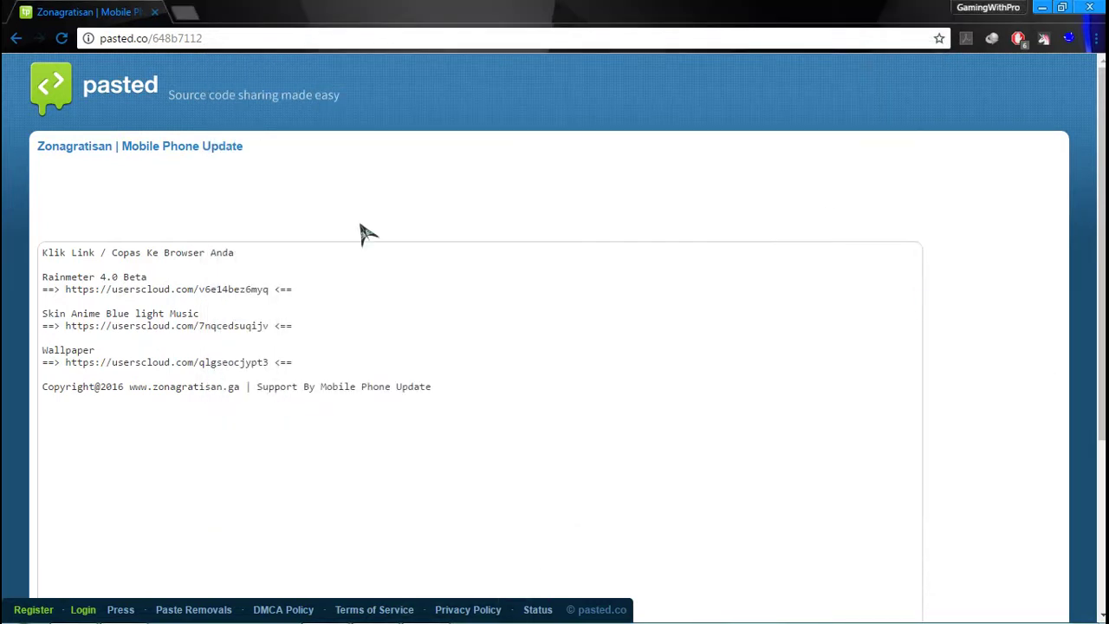
pyautogui.click(314, 324)
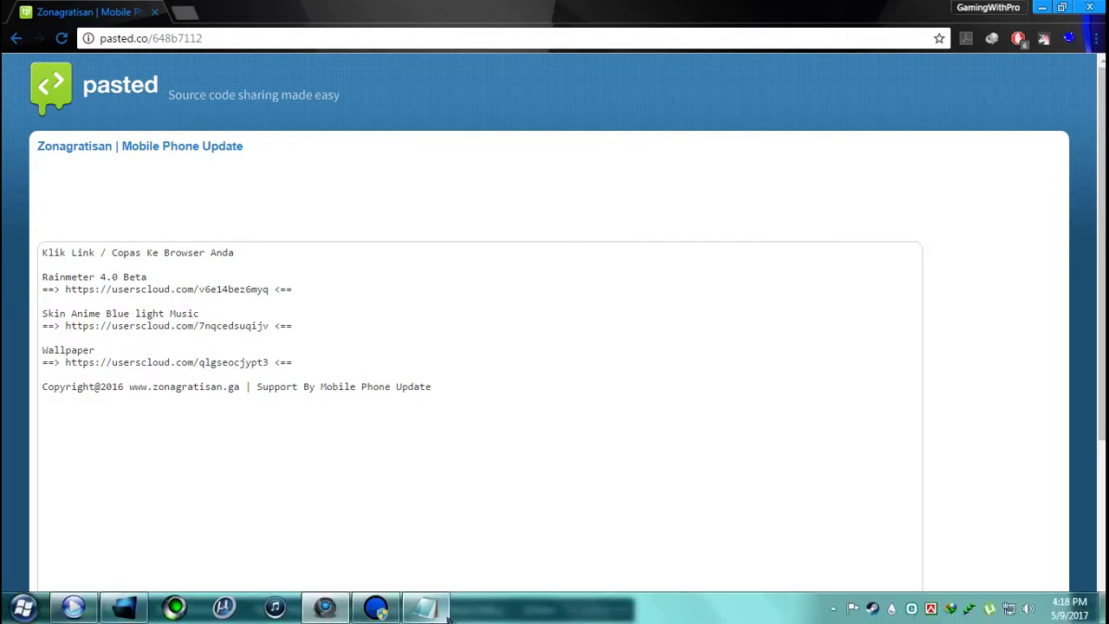
pyautogui.click(425, 607)
pyautogui.write('3')
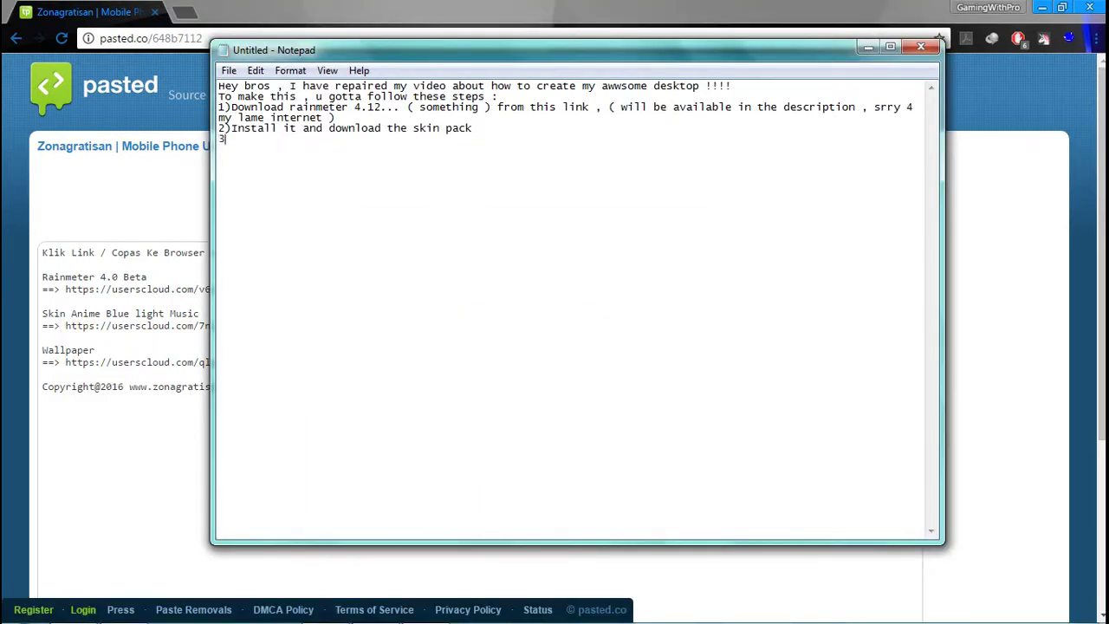
pyautogui.write(') extract the skins')
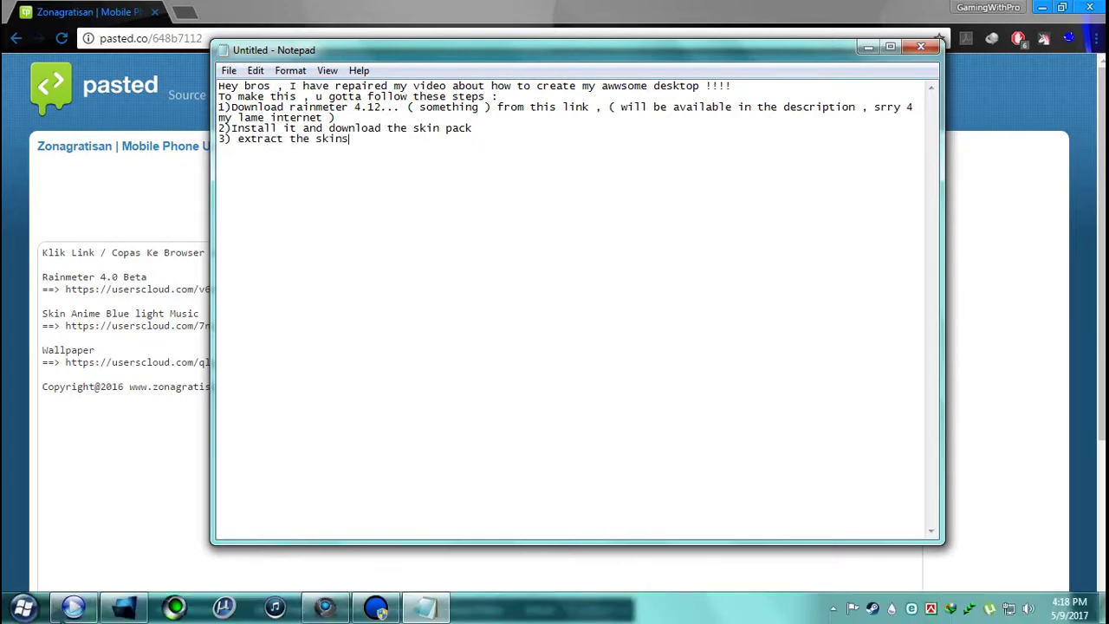
# Open the Anime Light Blue Music archive from the SHAREit folder and extend line 3 of the notes with "and install them one by one".
pyautogui.click(124, 606)
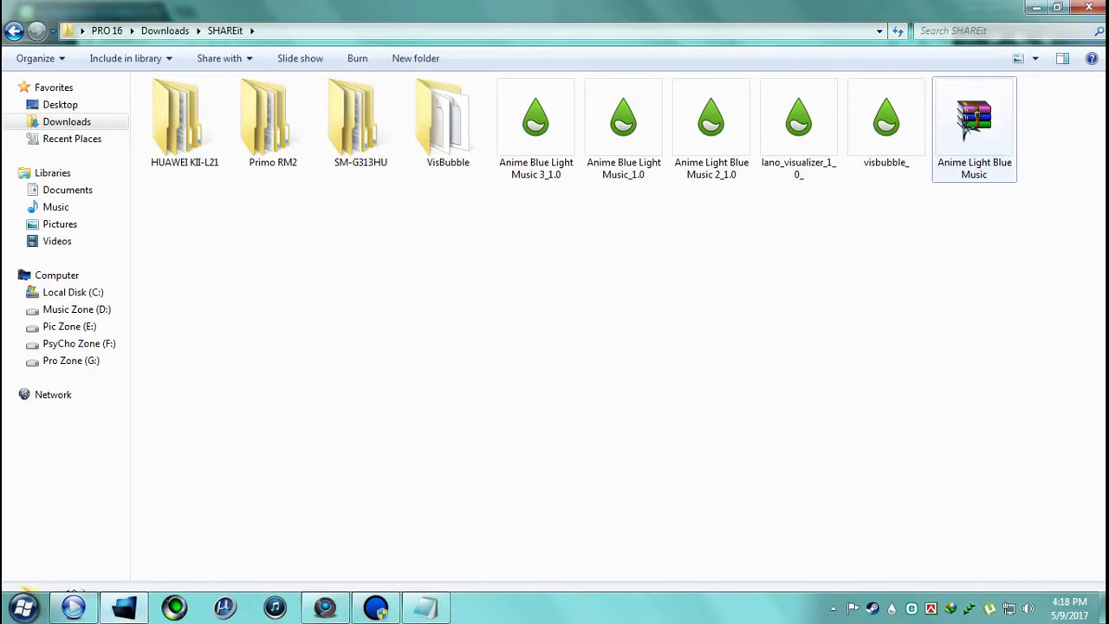
pyautogui.click(972, 125)
pyautogui.click(1034, 7)
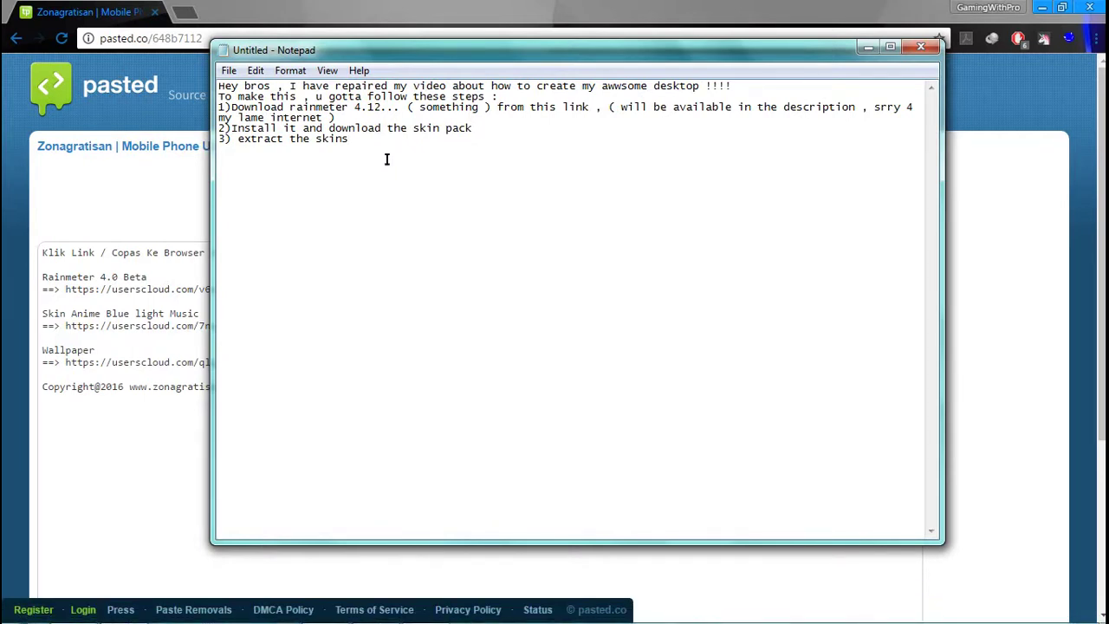
pyautogui.write('and install them one ')
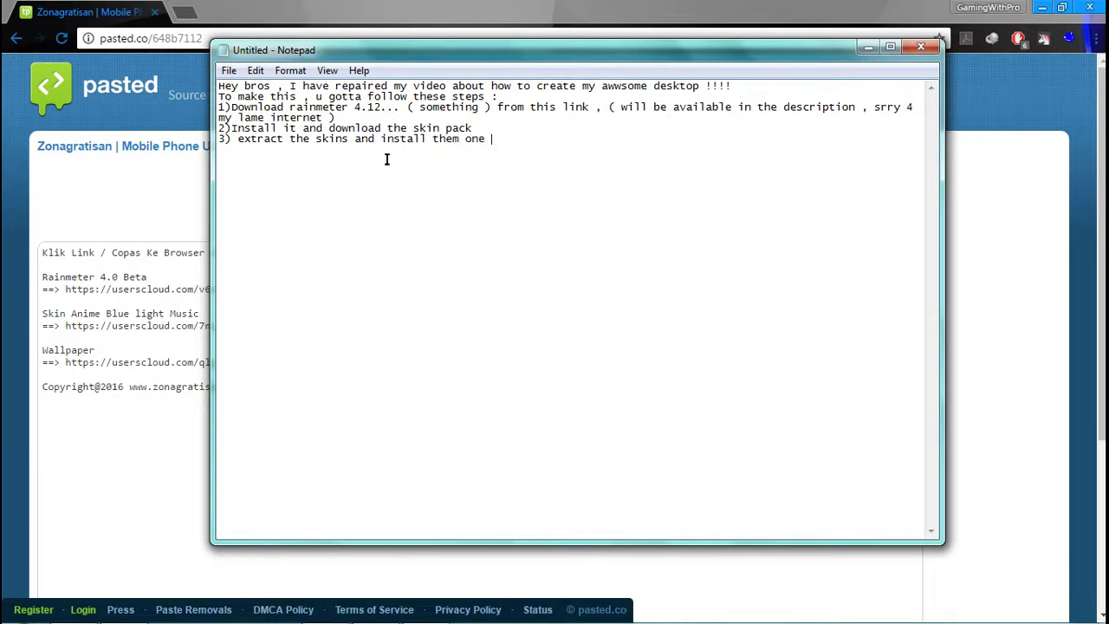
pyautogui.write('by one')
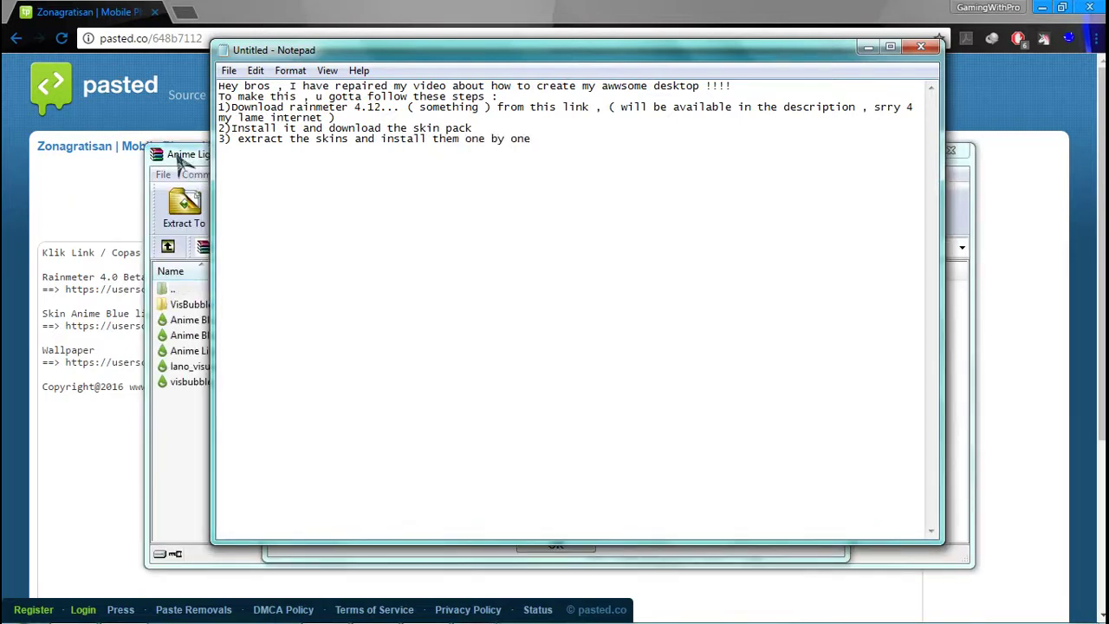
# View the contents of the Anime Light Blue Music archive and close the WinRAR windows.
pyautogui.click(179, 162)
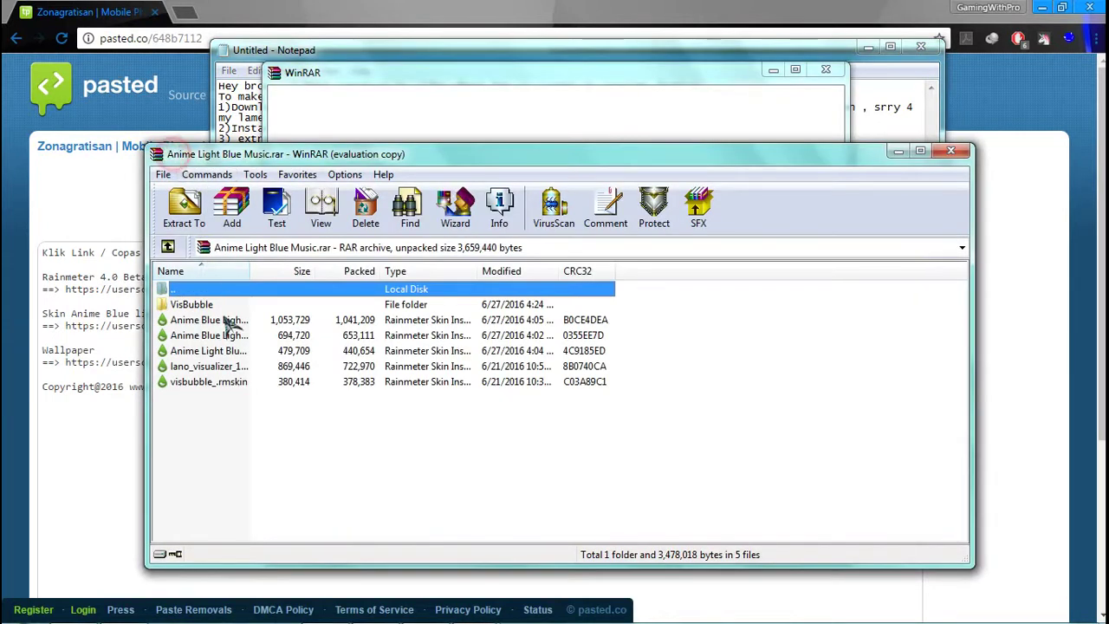
pyautogui.click(956, 156)
pyautogui.click(831, 73)
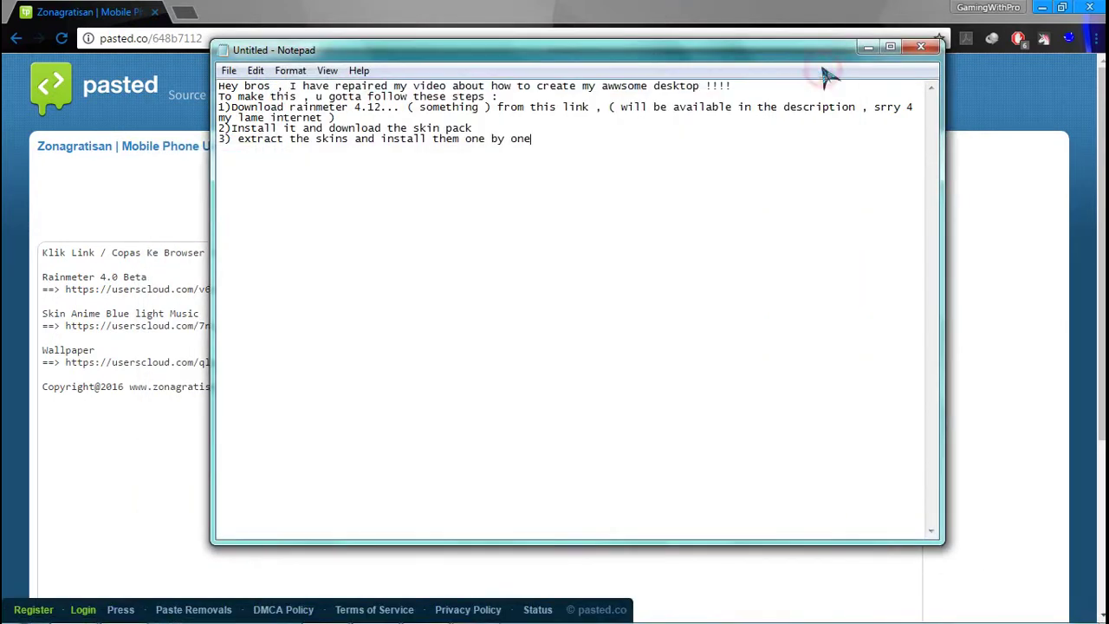
# Point out the Rainmeter skin installers in the SHAREit folder one by one, from Anime Blue Light Music 3_1.0 to visbubble_.
pyautogui.click(124, 607)
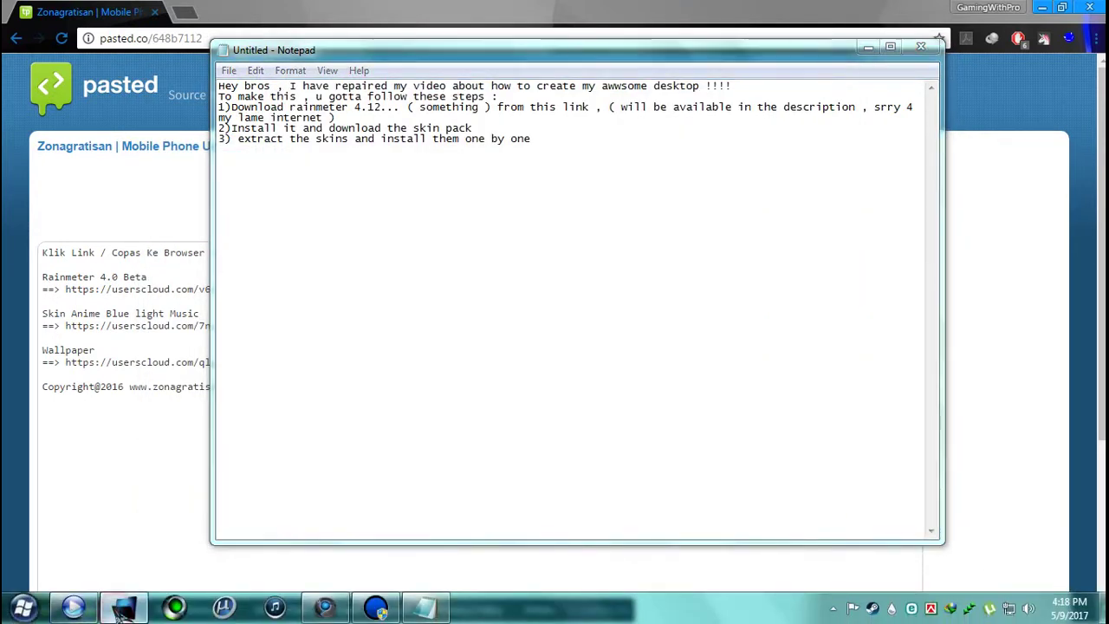
pyautogui.click(543, 151)
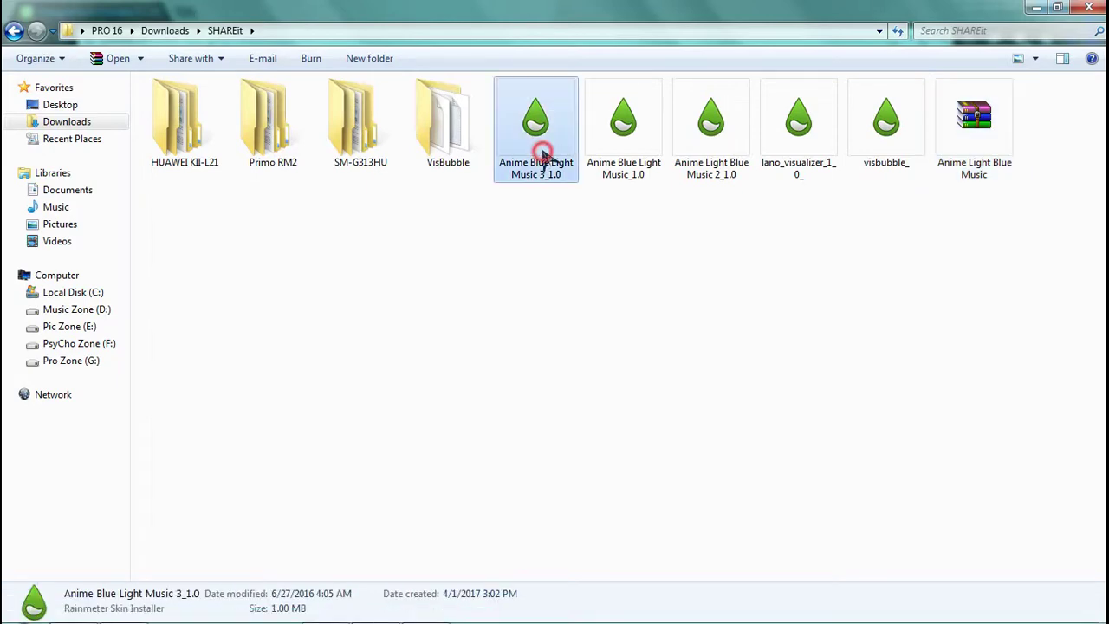
pyautogui.click(620, 125)
pyautogui.click(715, 122)
pyautogui.click(819, 126)
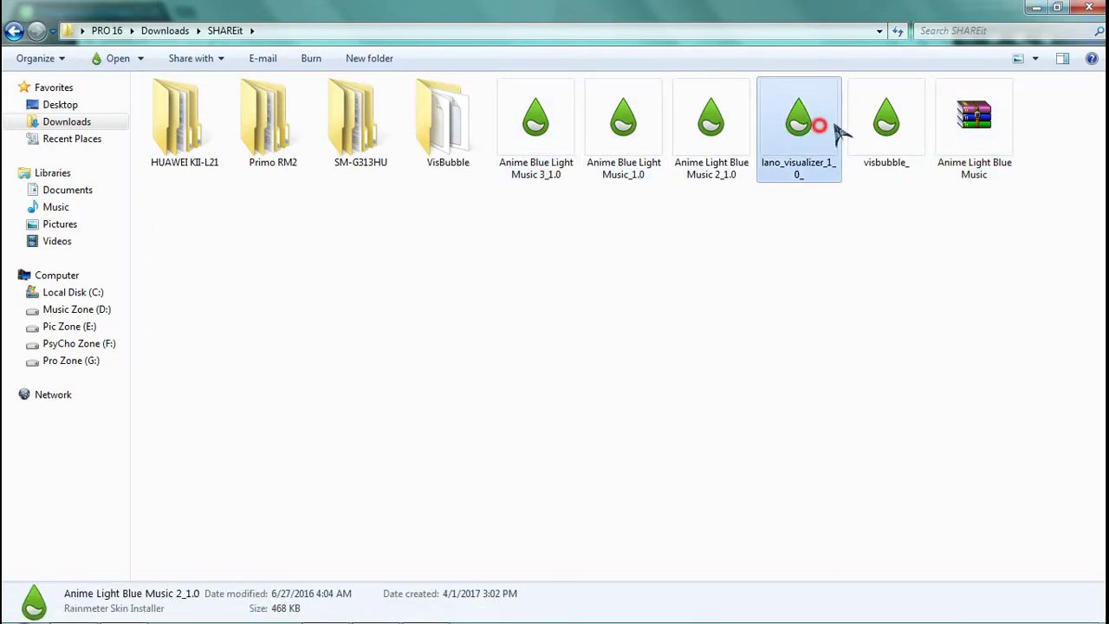
pyautogui.click(856, 121)
pyautogui.click(1037, 7)
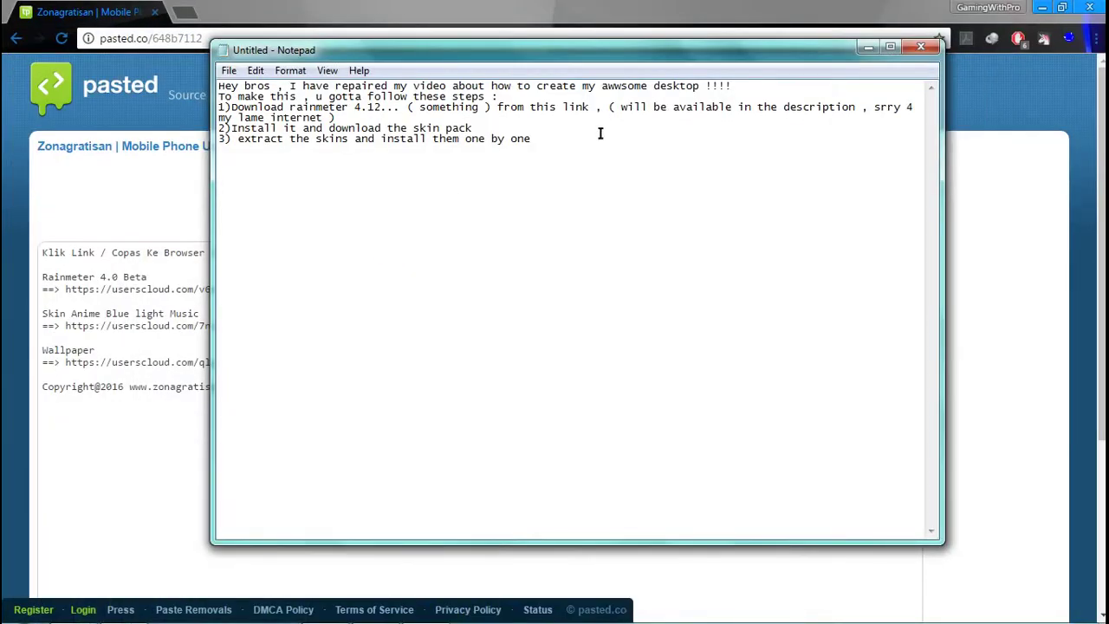
# Append "( make sure to install visbubble at last )" to line 3 of the Notepad notes.
pyautogui.write('( make su')
pyautogui.write('re to ')
pyautogui.write('install ')
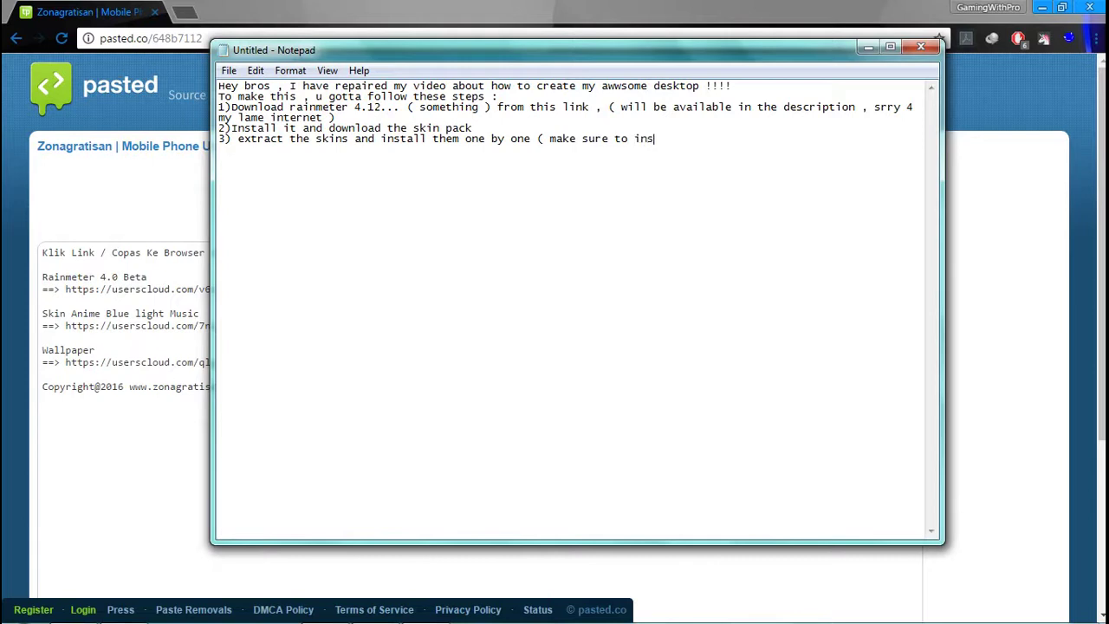
pyautogui.write('visbubble at last')
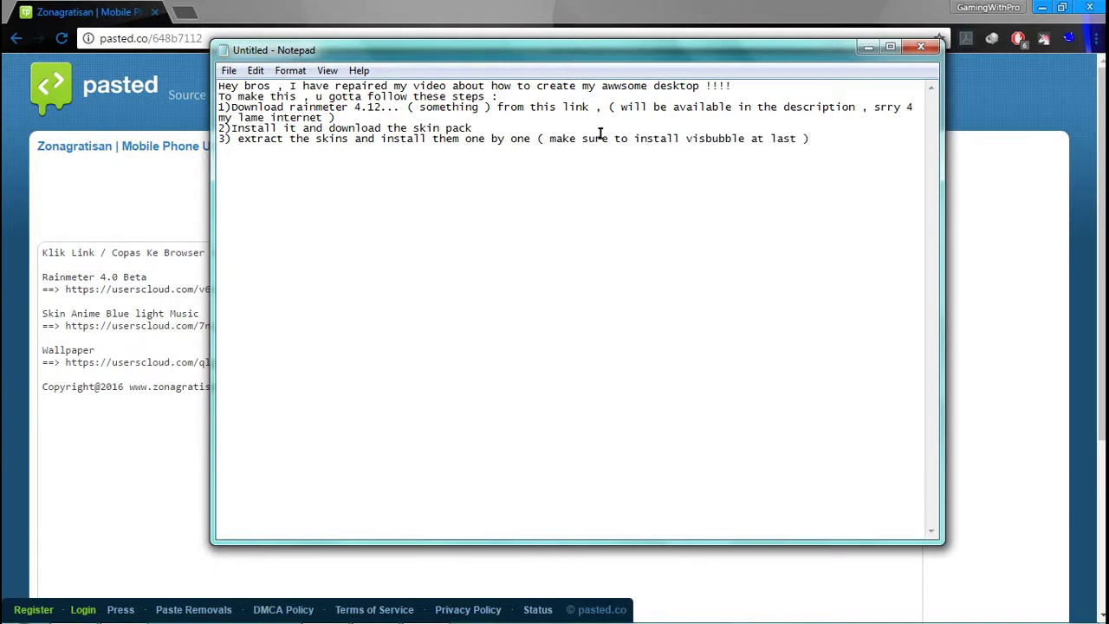
# Add a new line to the notes reading "4)THere !!! now go to rainmeter".
pyautogui.press('Return')
pyautogui.write('4)')
pyautogui.write('THere !!! no')
pyautogui.write('w go to rain')
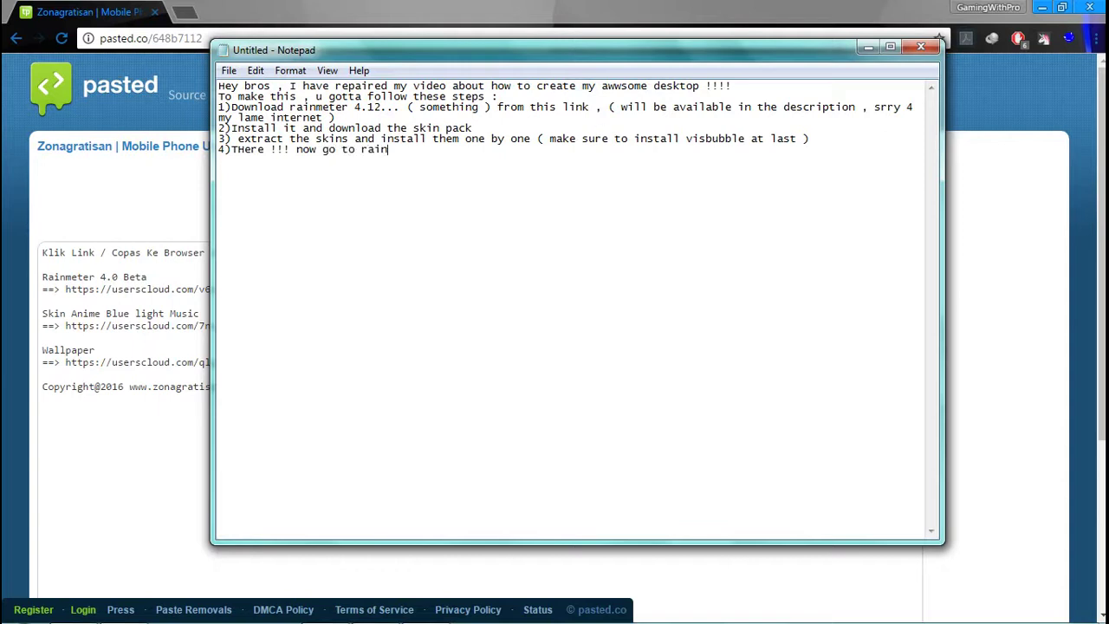
pyautogui.write('meter')
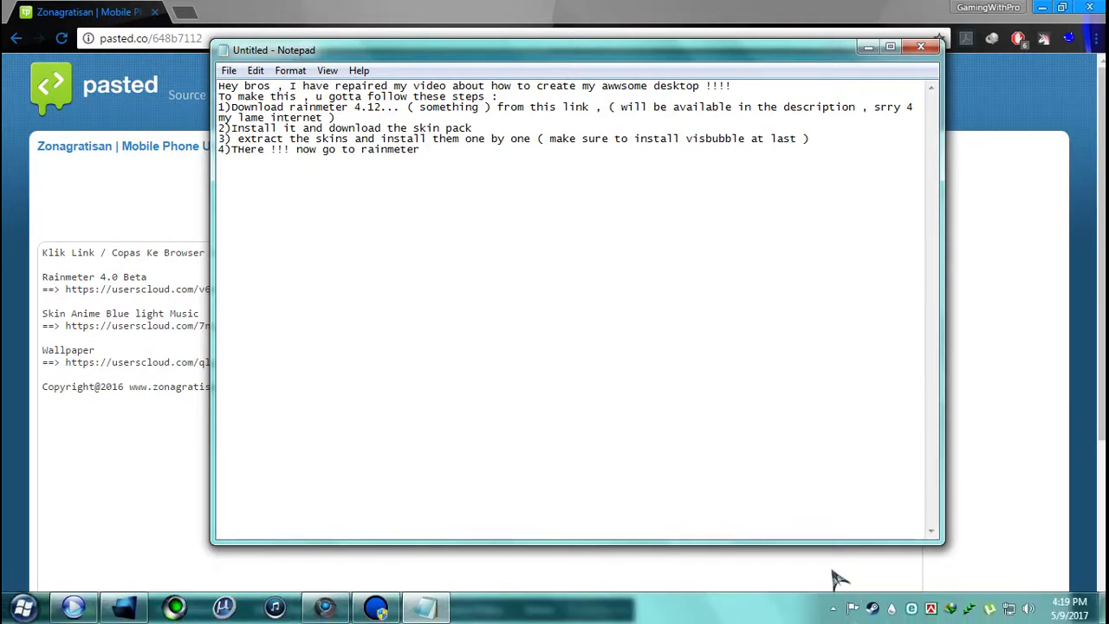
# Open the Manage Rainmeter window, select the Lano Visualizer skin folder, and return to the Notepad notes.
pyautogui.click(892, 612)
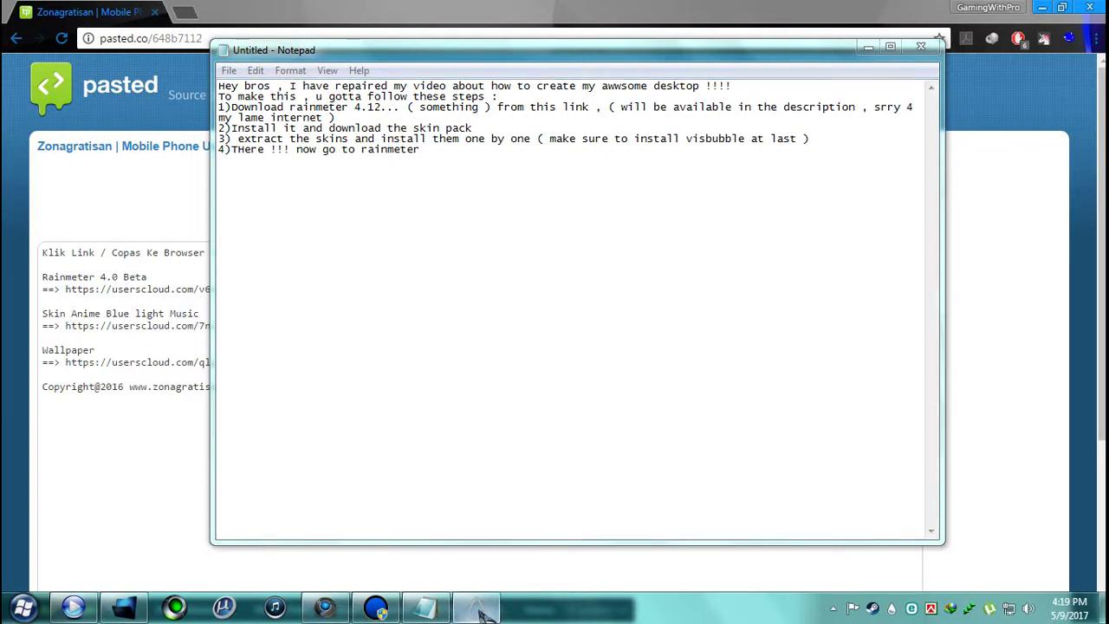
pyautogui.click(481, 610)
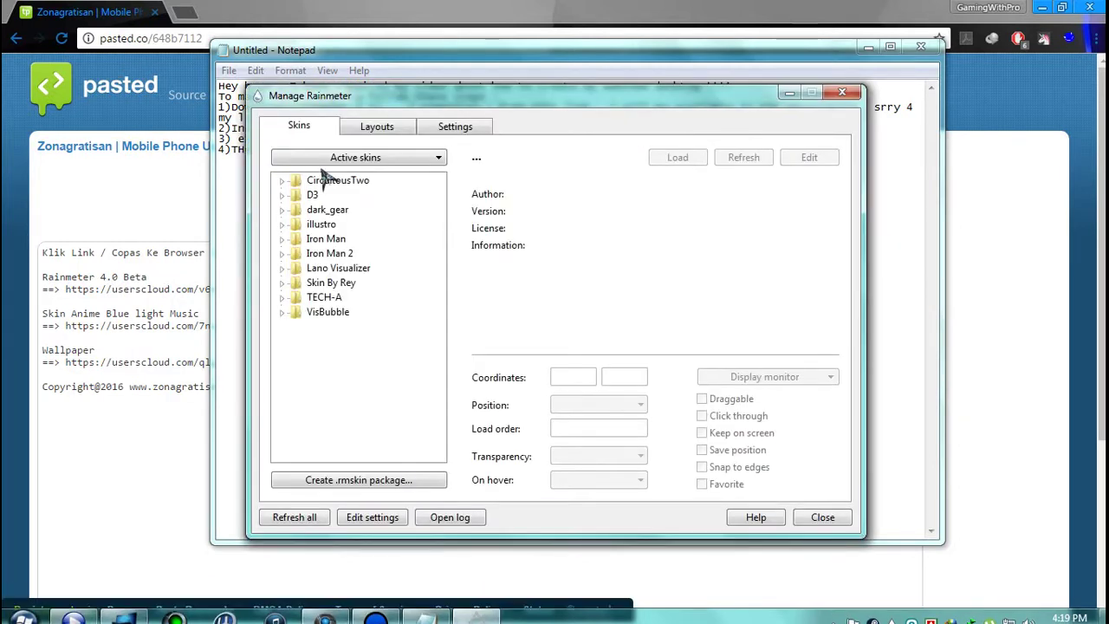
pyautogui.click(353, 268)
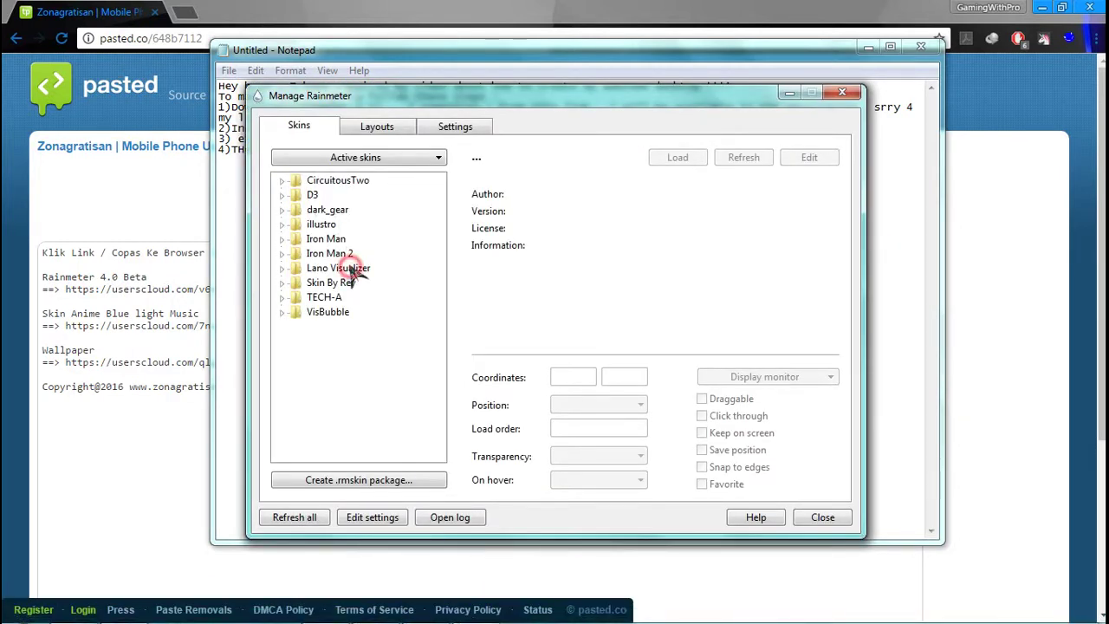
pyautogui.click(779, 52)
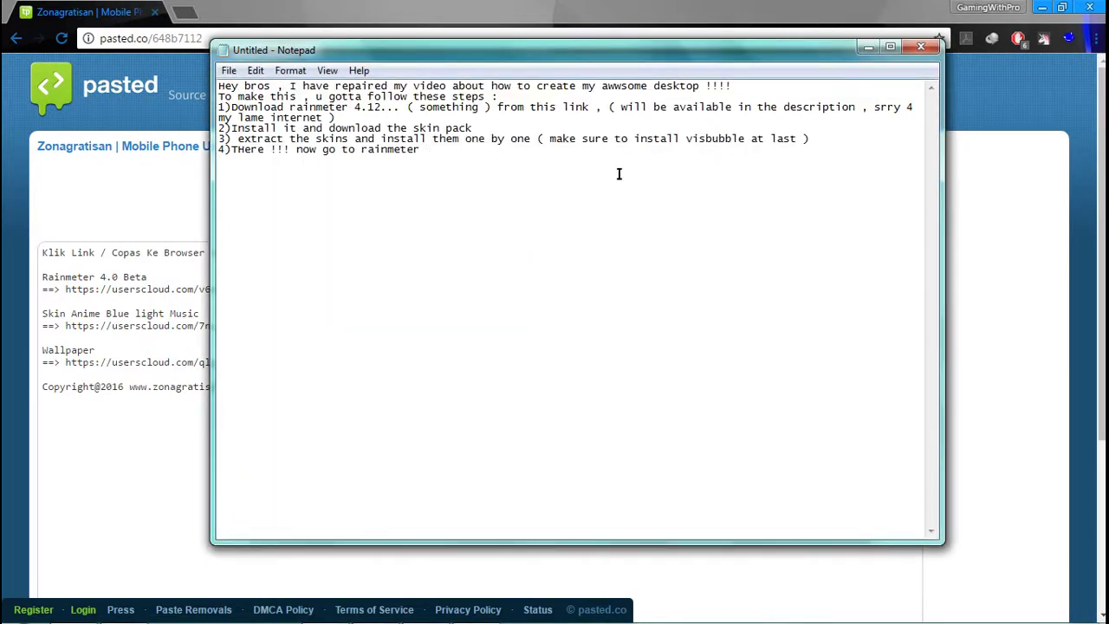
# Extend line 4 with "(Only some of mine should appear at your pc cz i have downloaded extra skins".
pyautogui.write('Only some of mine shoul')
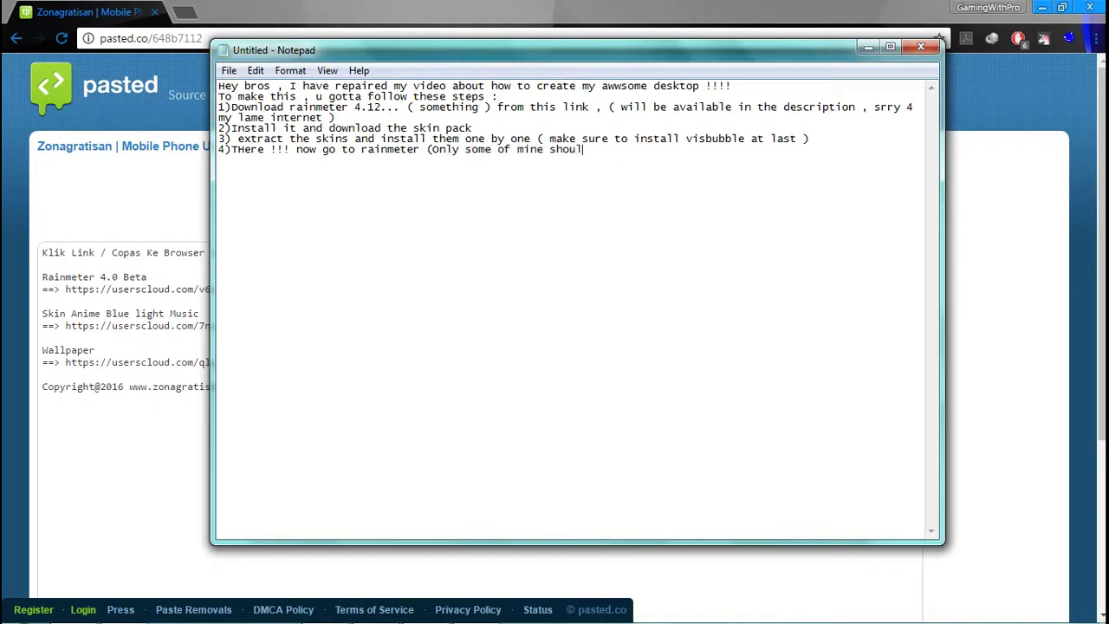
pyautogui.write('d apper')
pyautogui.write('r at your pc')
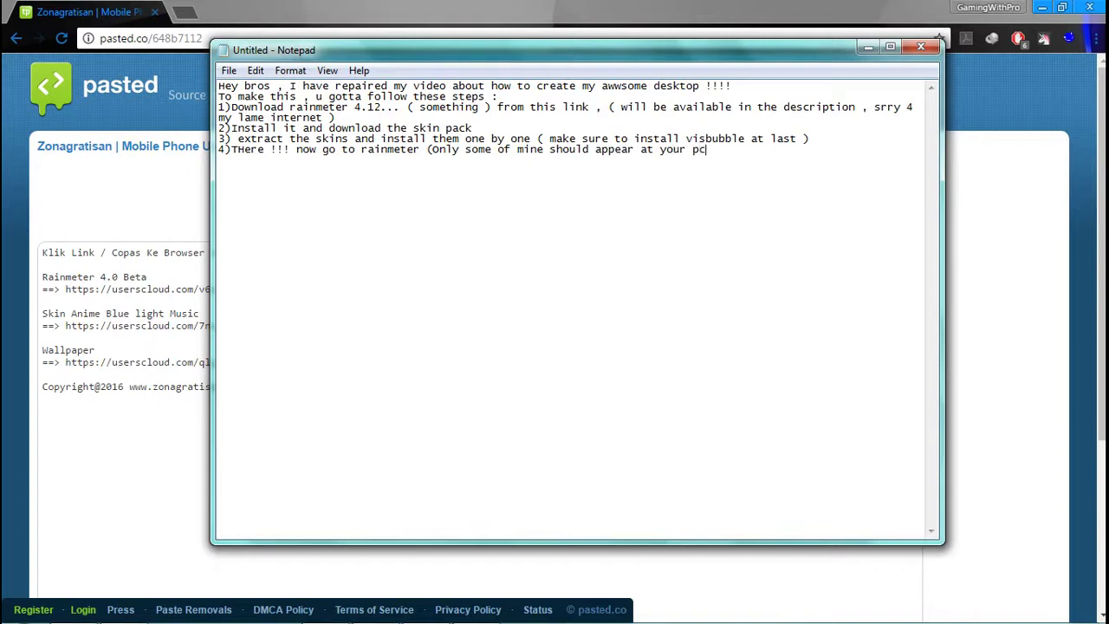
pyautogui.write(' cz i have downloaded extra skins')
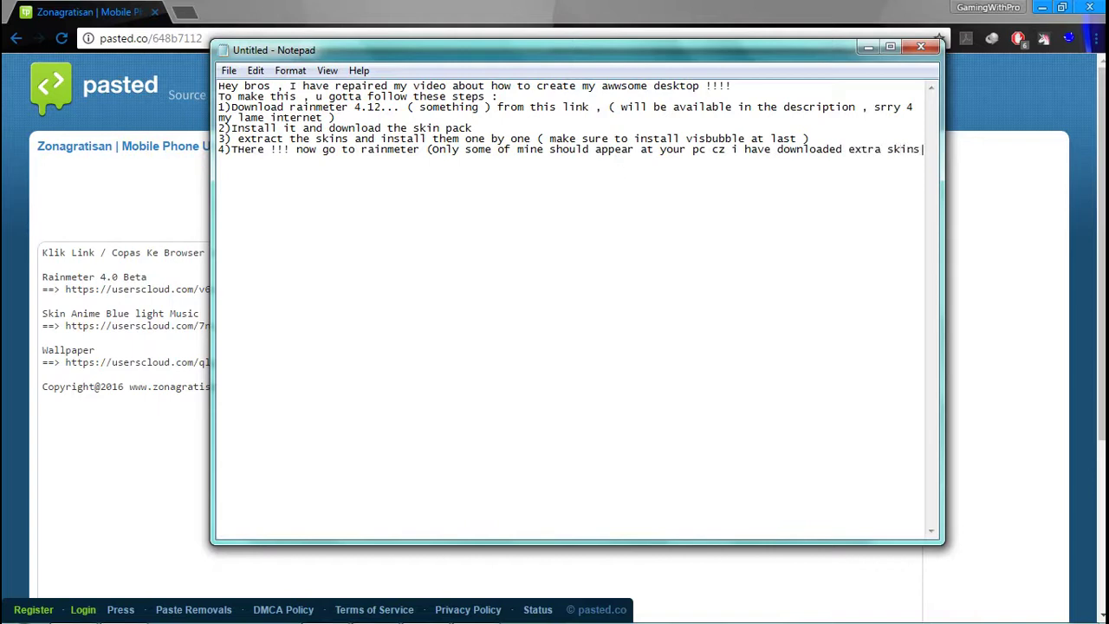
# Continue line 4 of the notes with "for jarvis setup and etc. ) and install whatever u like".
pyautogui.write(' for jarvis setup adn')
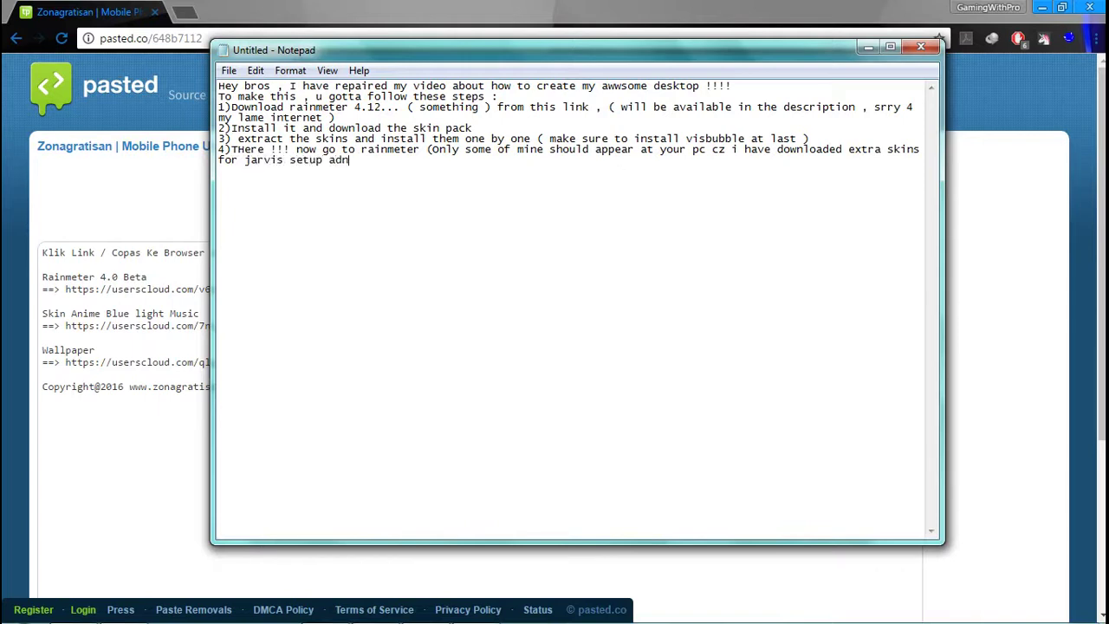
pyautogui.press('BackSpace')
pyautogui.press('BackSpace')
pyautogui.write('nd etc. ) and install ')
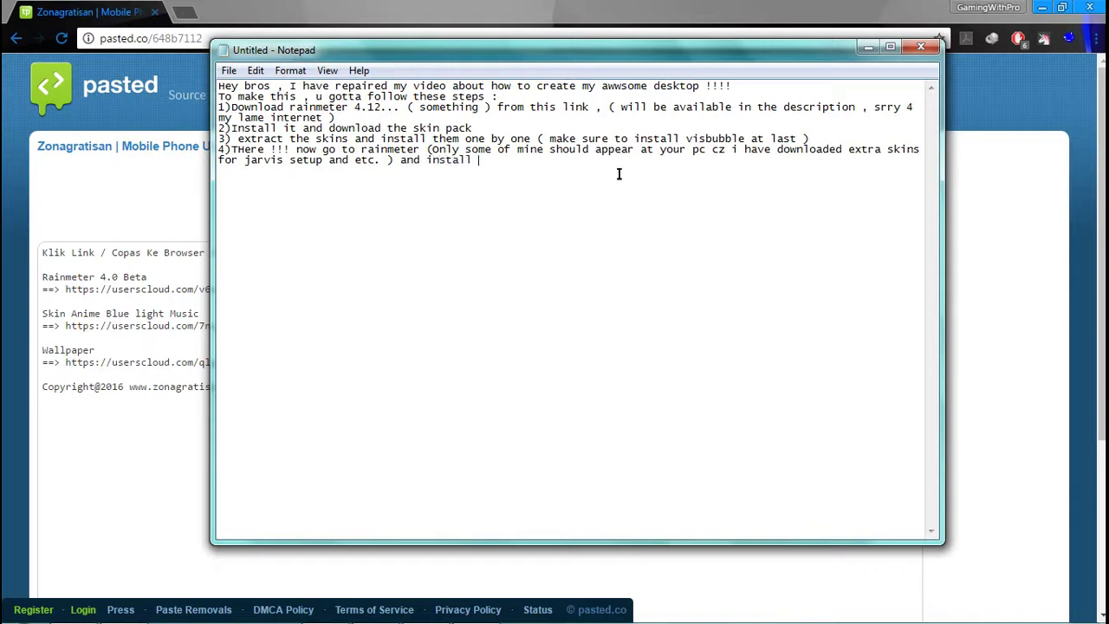
pyautogui.write('whatever u like')
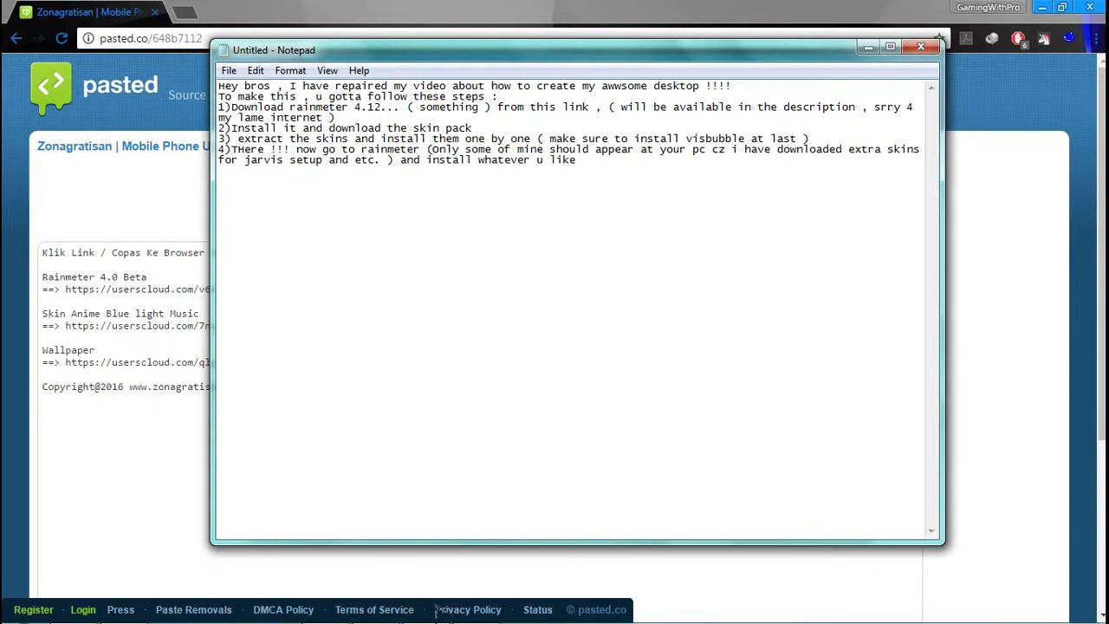
# Examine the skins inside the VisBubble and Lano Visualizer folders in Manage Rainmeter, including MultiLineExtrude.ini and Song Information.
pyautogui.moveTo(441, 611)
pyautogui.click(475, 608)
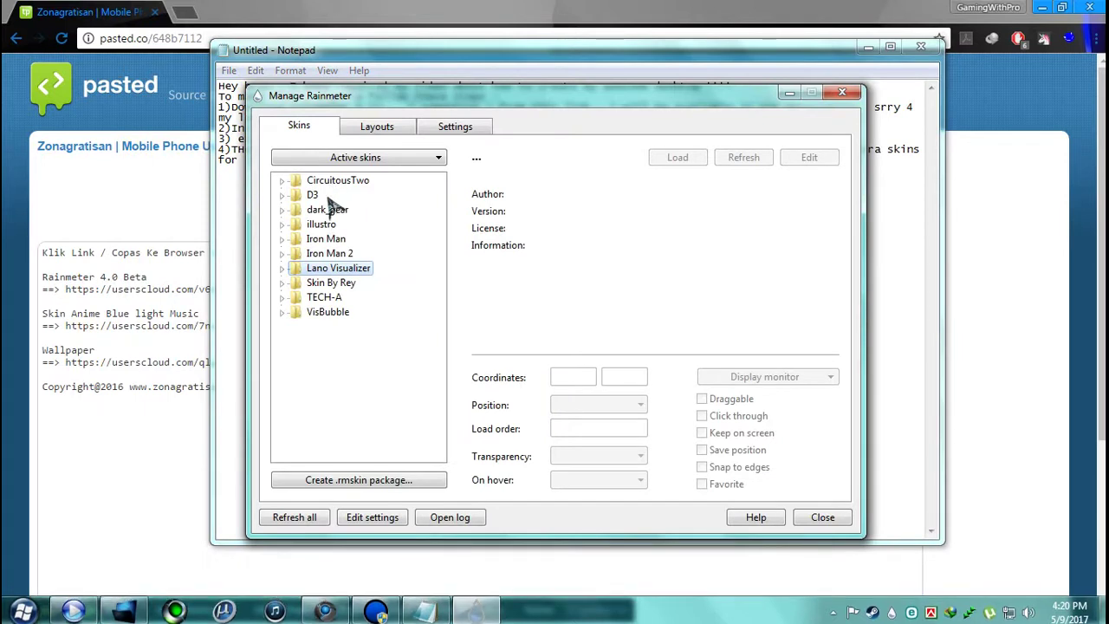
pyautogui.doubleClick(328, 312)
pyautogui.click(365, 371)
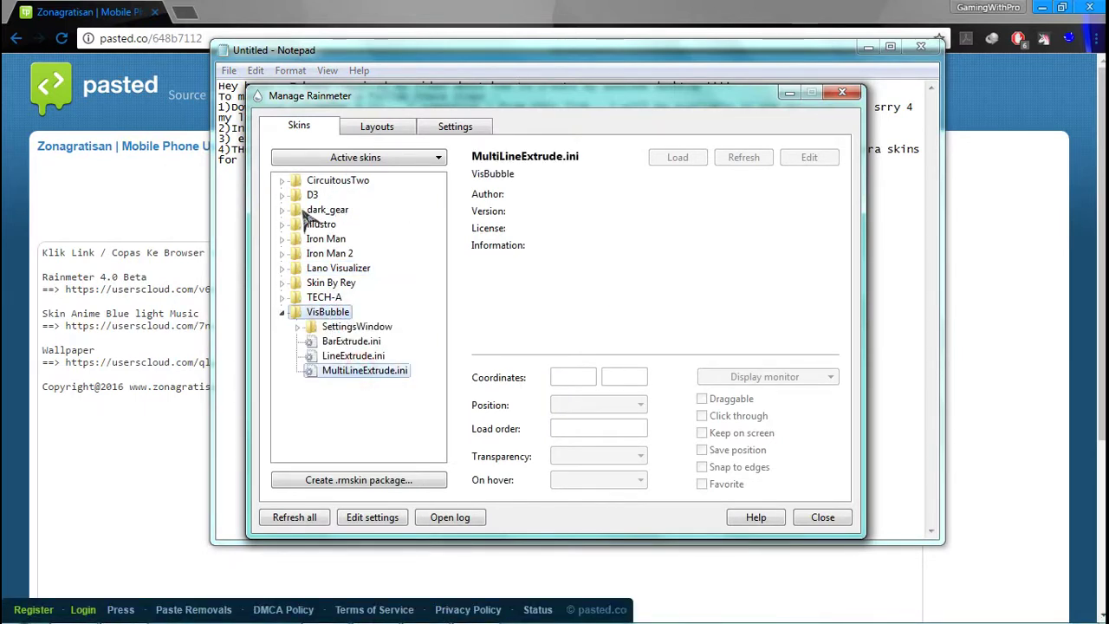
pyautogui.doubleClick(351, 269)
pyautogui.click(363, 283)
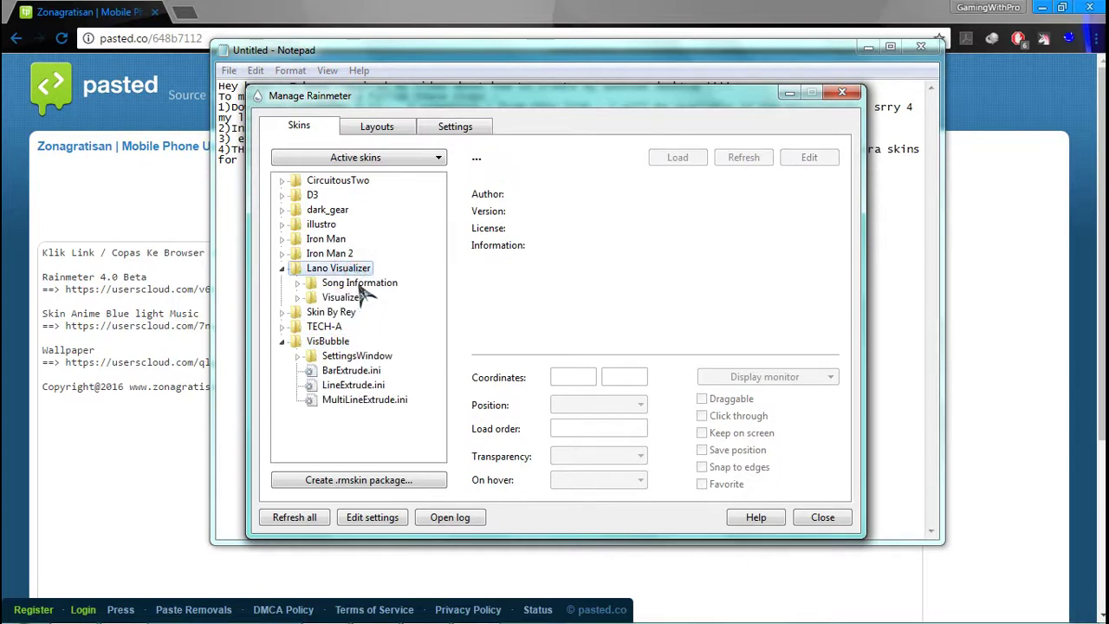
# Examine the Song Information and CircuitousTwo skin folders in Manage Rainmeter, dismiss the Facebook notification, and minimize the window.
pyautogui.doubleClick(364, 285)
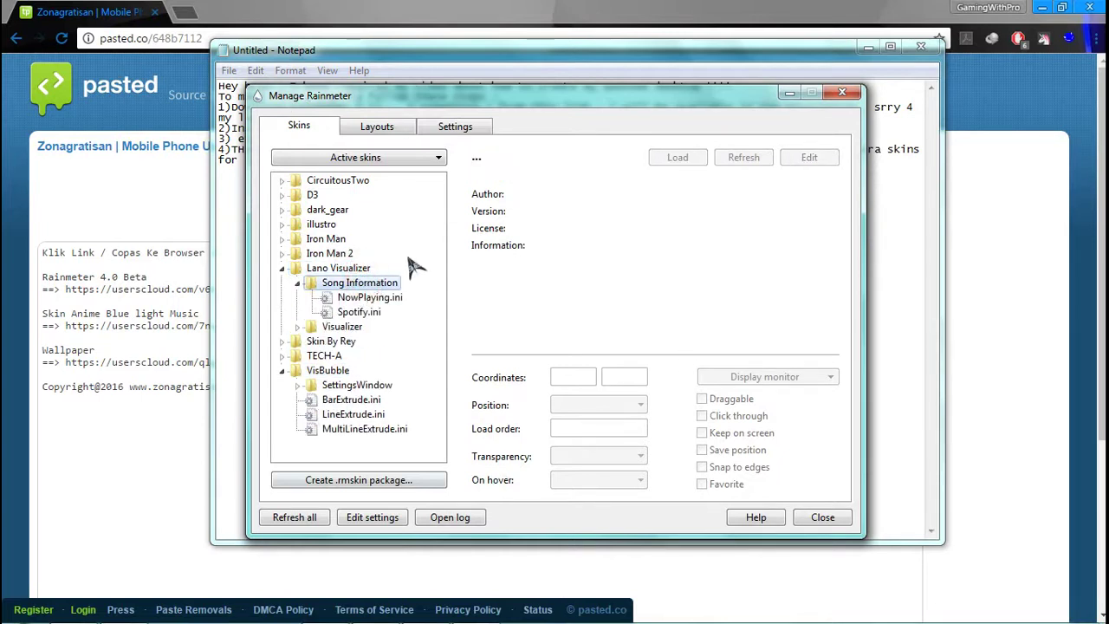
pyautogui.doubleClick(351, 269)
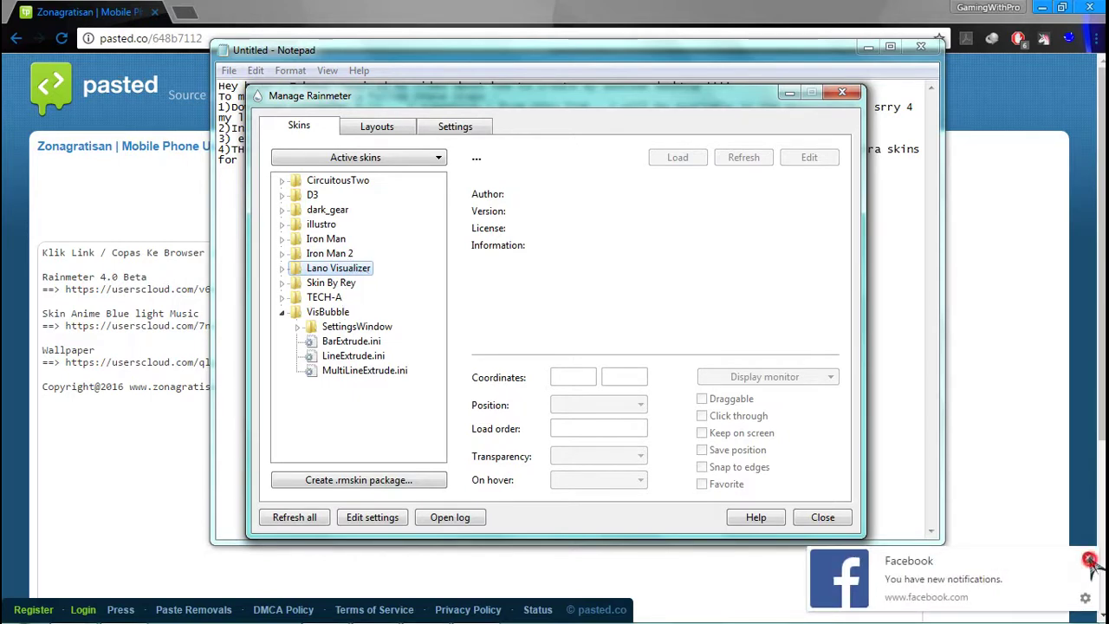
pyautogui.click(1089, 560)
pyautogui.doubleClick(336, 181)
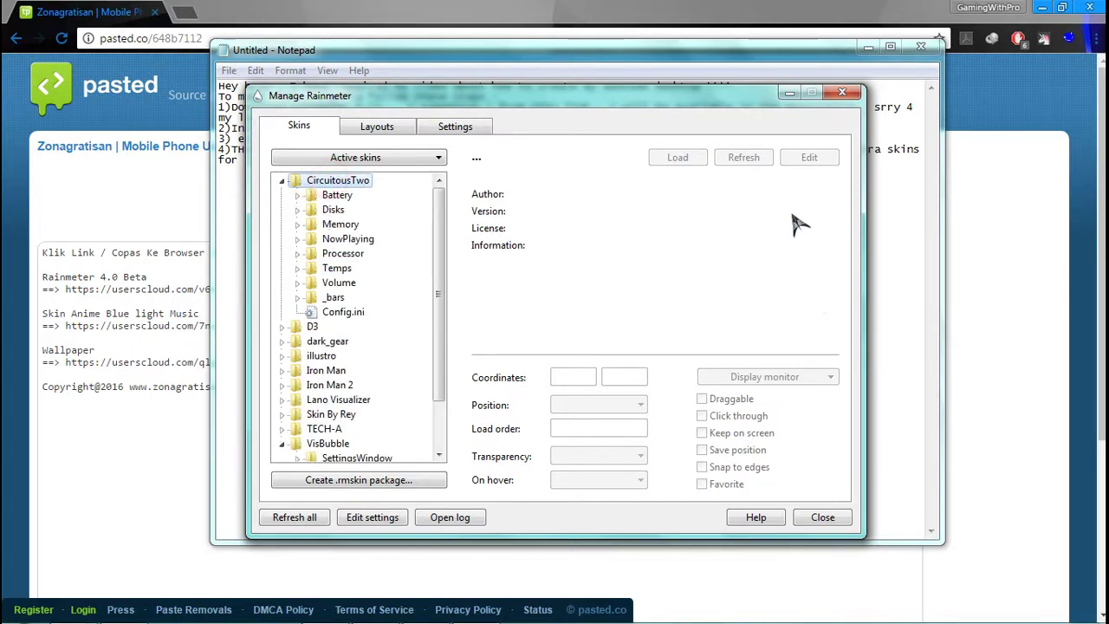
pyautogui.click(789, 92)
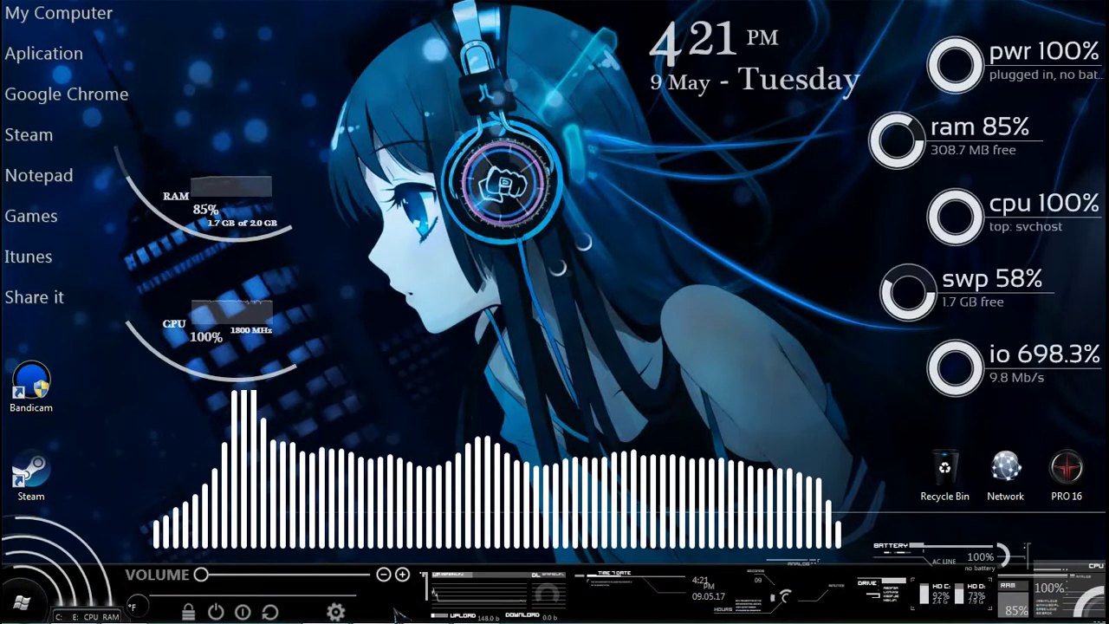
# Append "( u can also make my setup as well )" after "CUSTOMIZE UR PC LIKE A BOSS !!!" in the Notepad notes.
pyautogui.click(440, 613)
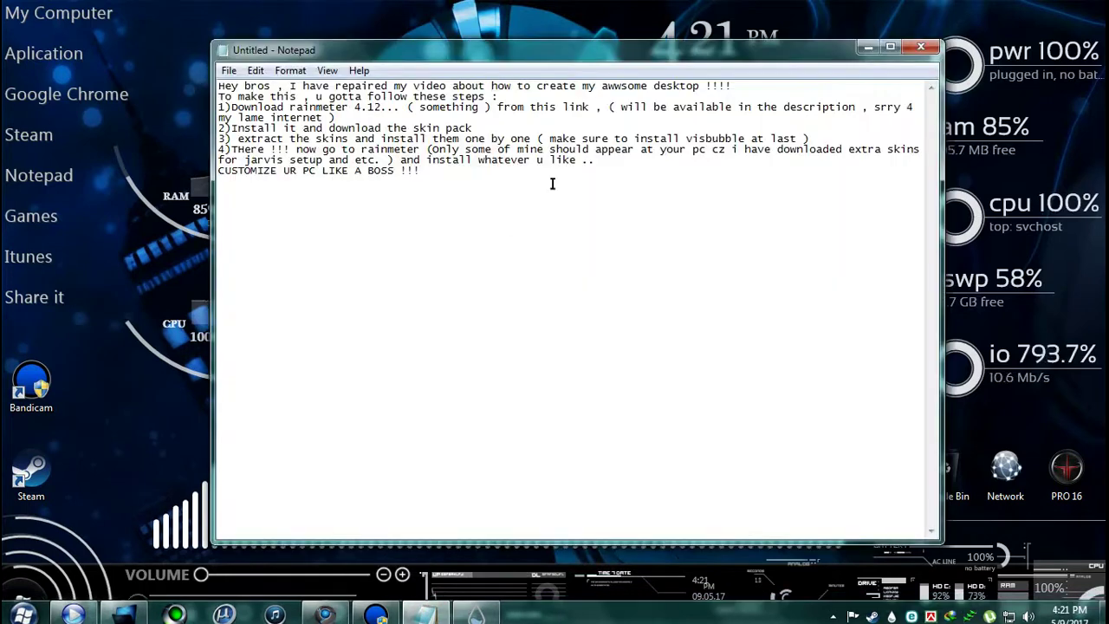
pyautogui.write('( ')
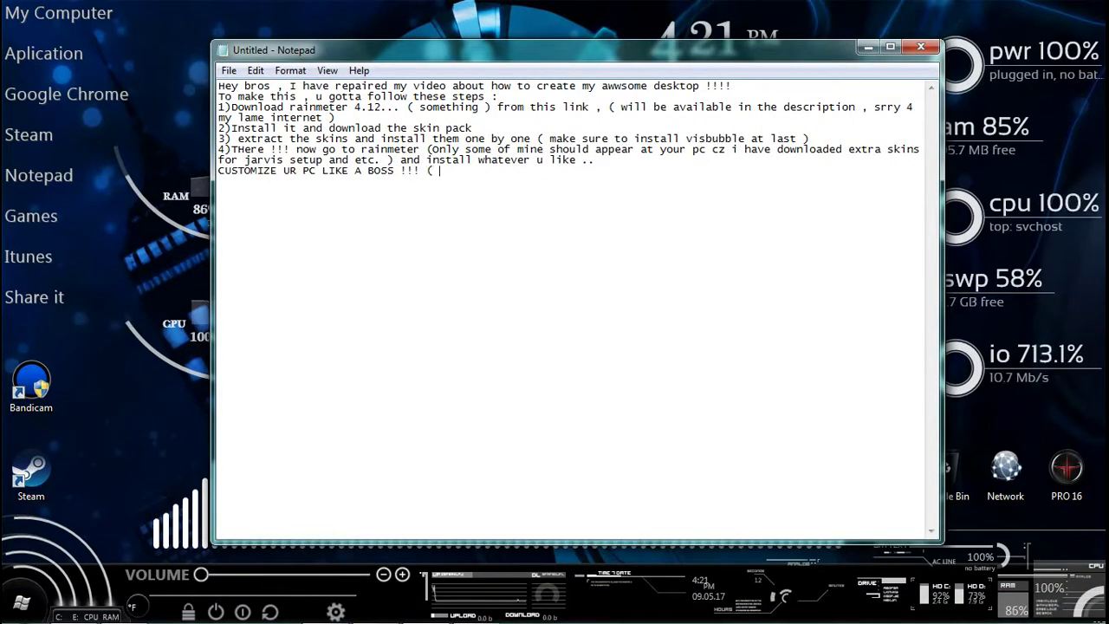
pyautogui.write('u can also ')
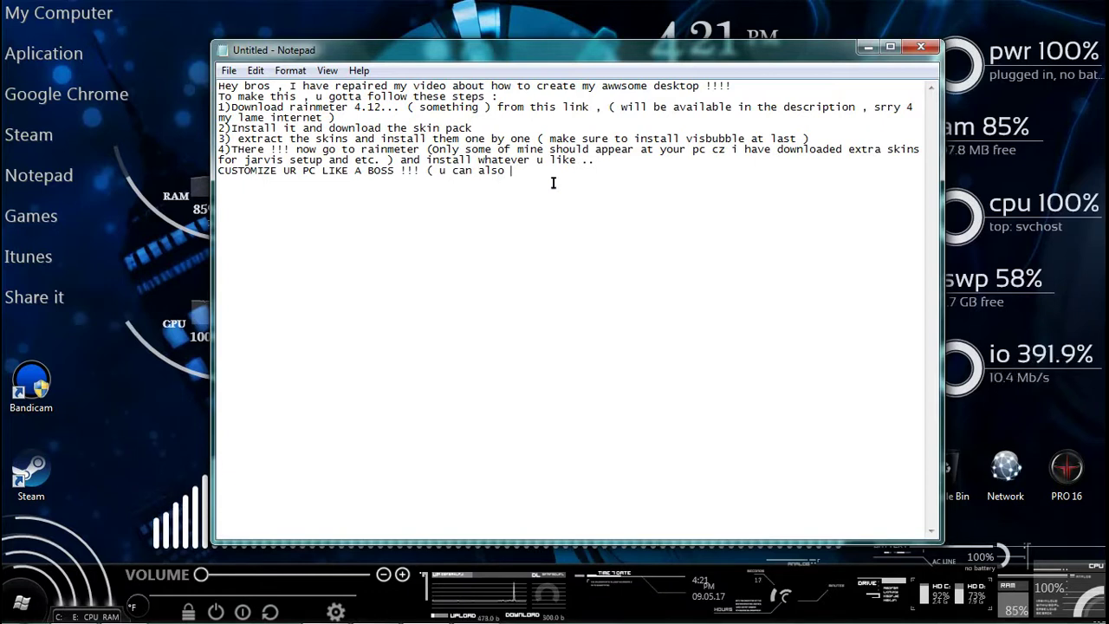
pyautogui.write('make')
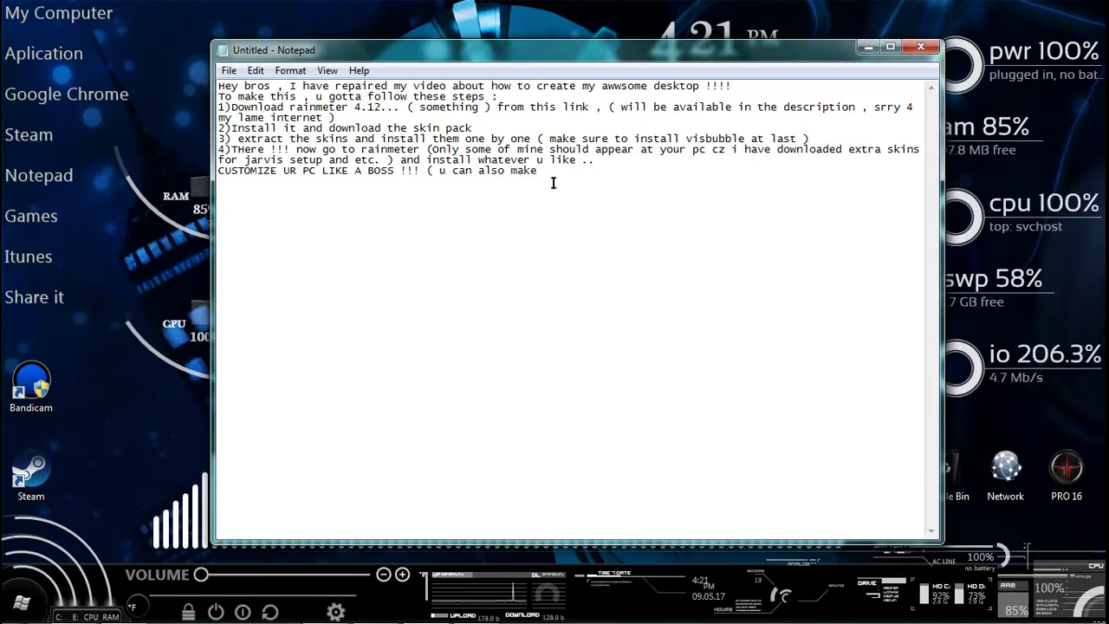
pyautogui.write(' my setu')
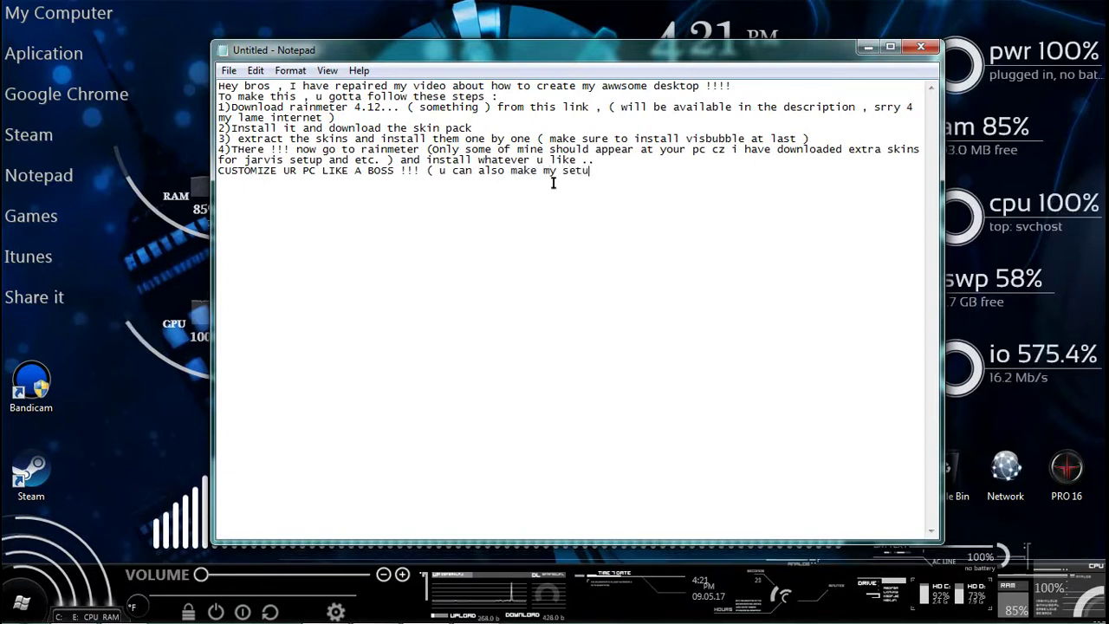
pyautogui.write('p as we')
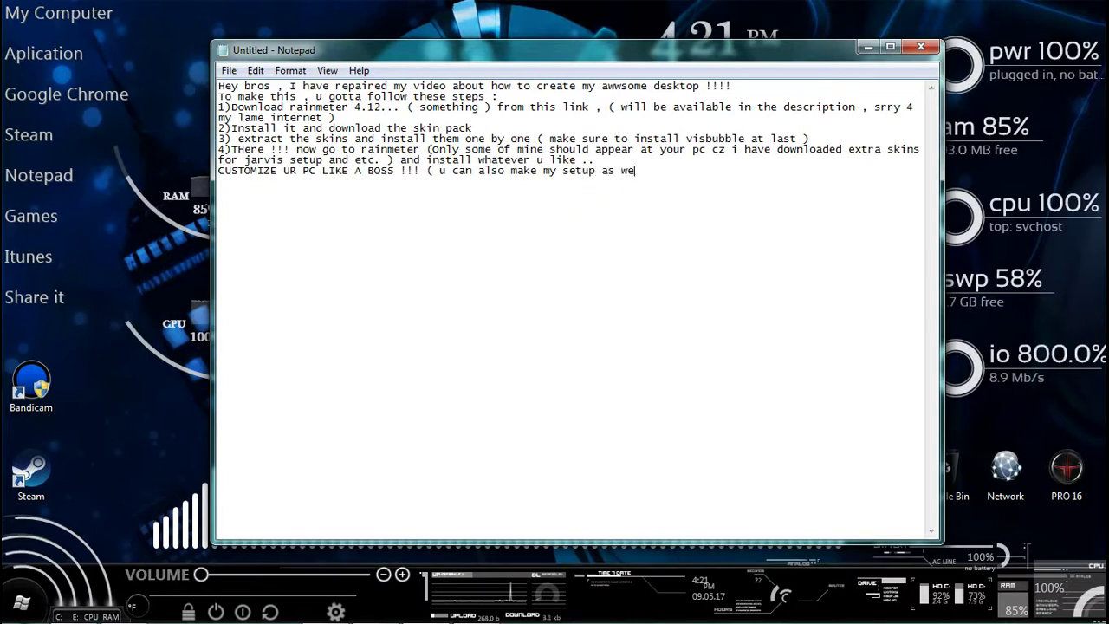
pyautogui.write('ll +')
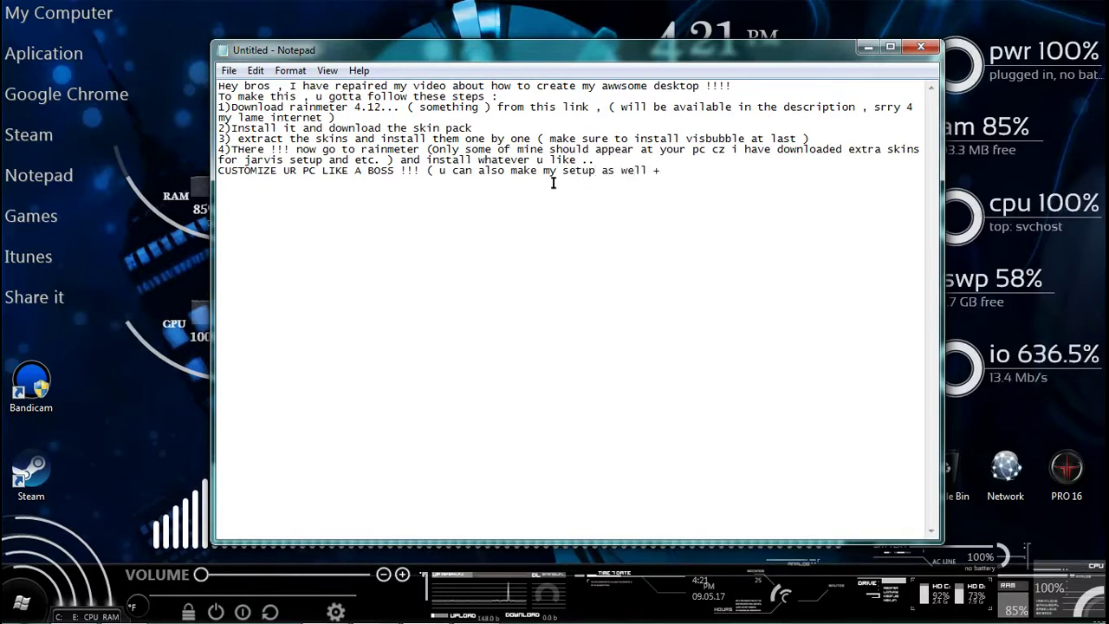
pyautogui.press('BackSpace')
pyautogui.press('BackSpace')
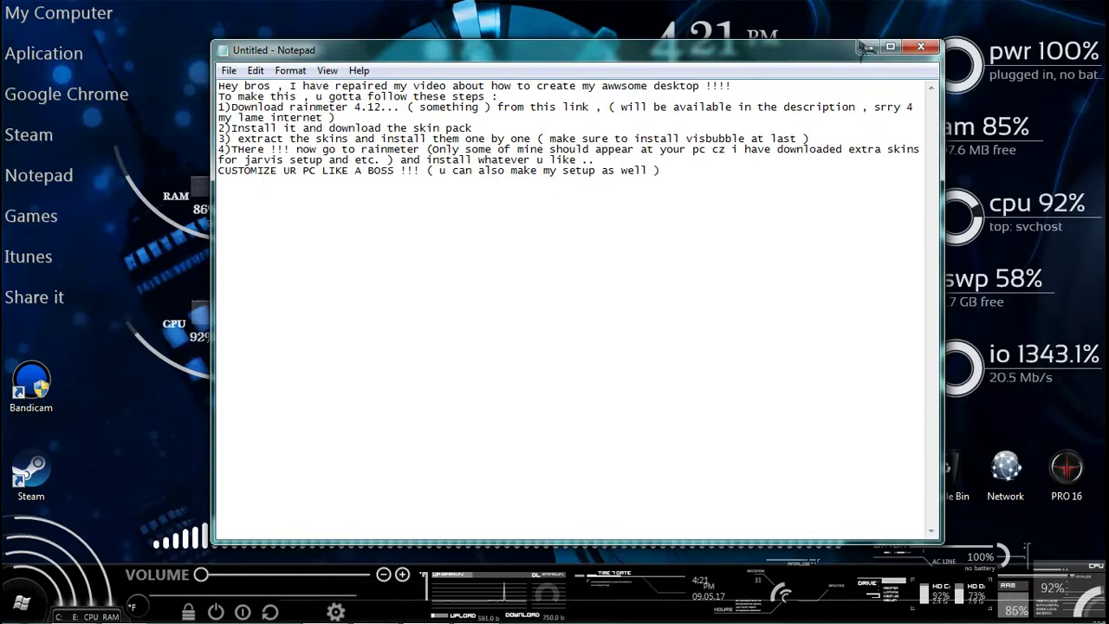
# Show the customized desktop, close the Manage Rainmeter window, and return to the Notepad notes.
pyautogui.press('super+d')
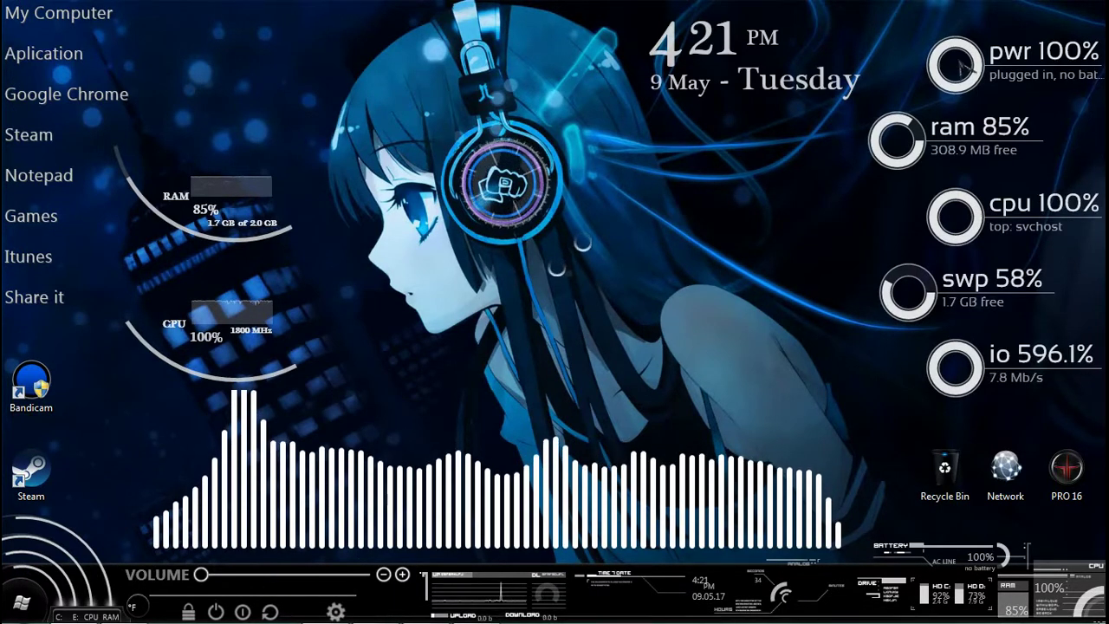
pyautogui.click(208, 8)
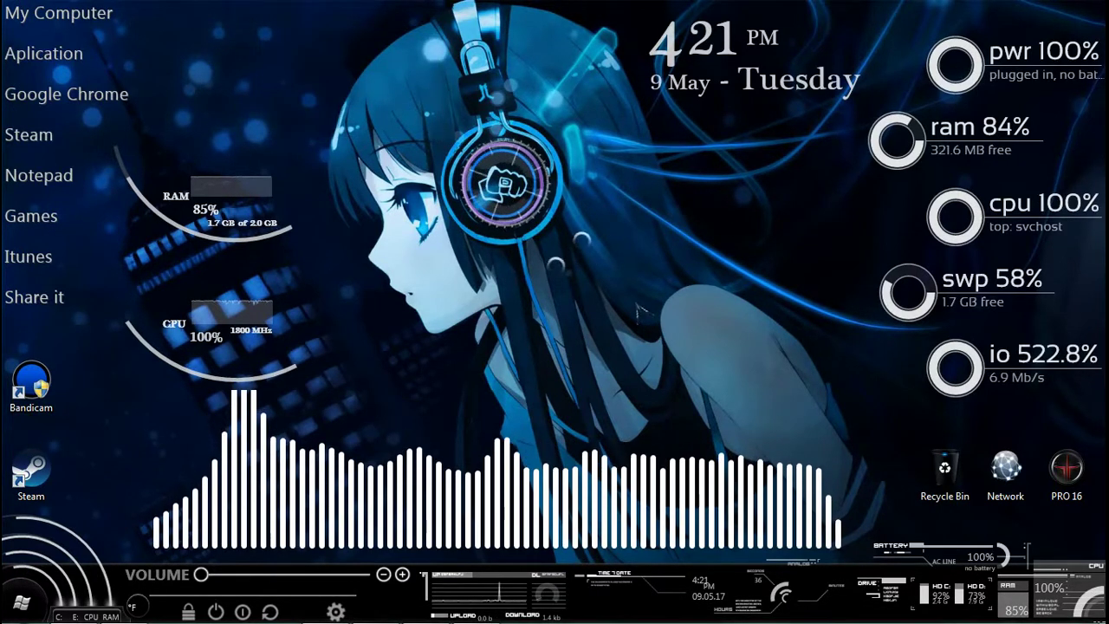
pyautogui.click(433, 621)
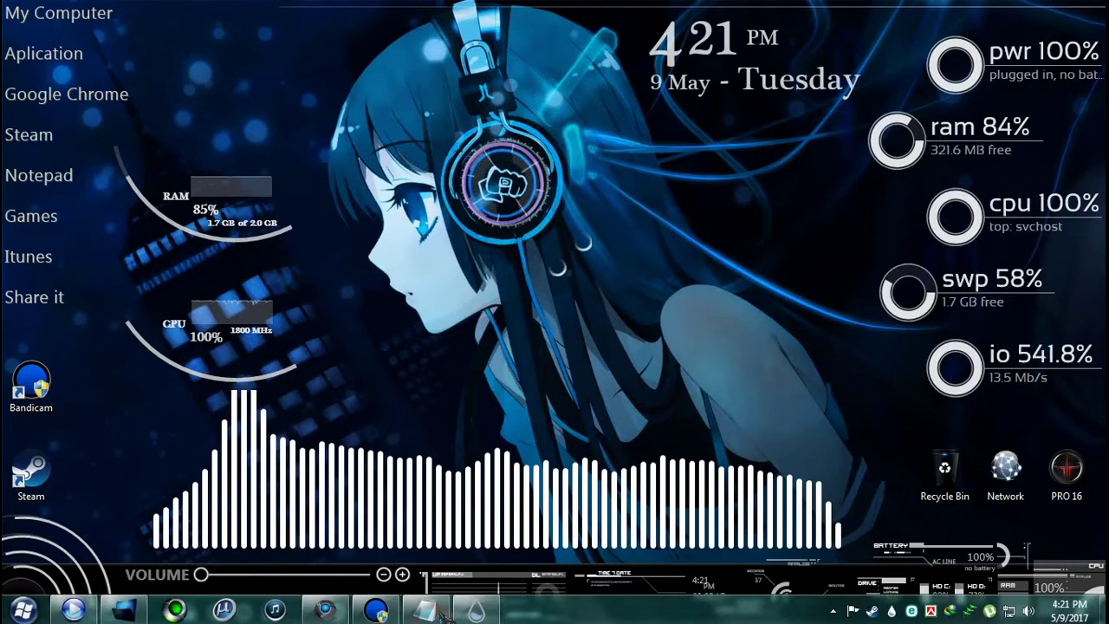
pyautogui.click(475, 612)
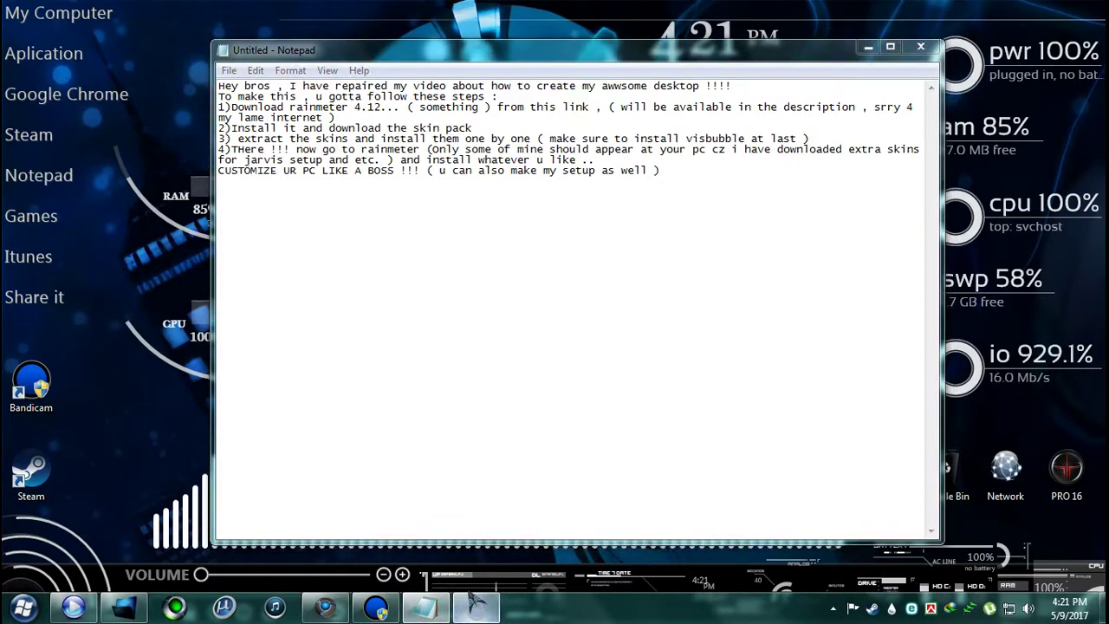
pyautogui.rightClick(475, 612)
pyautogui.click(460, 563)
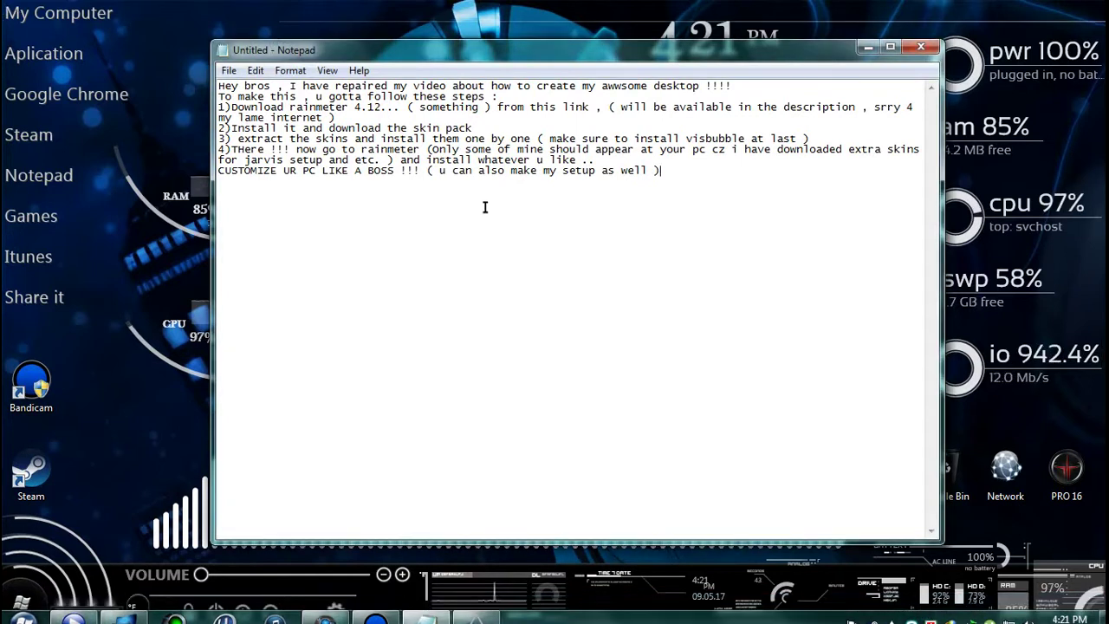
# Start a new line at the end of the notes reading "Now if u want to change ur icons".
pyautogui.click(708, 170)
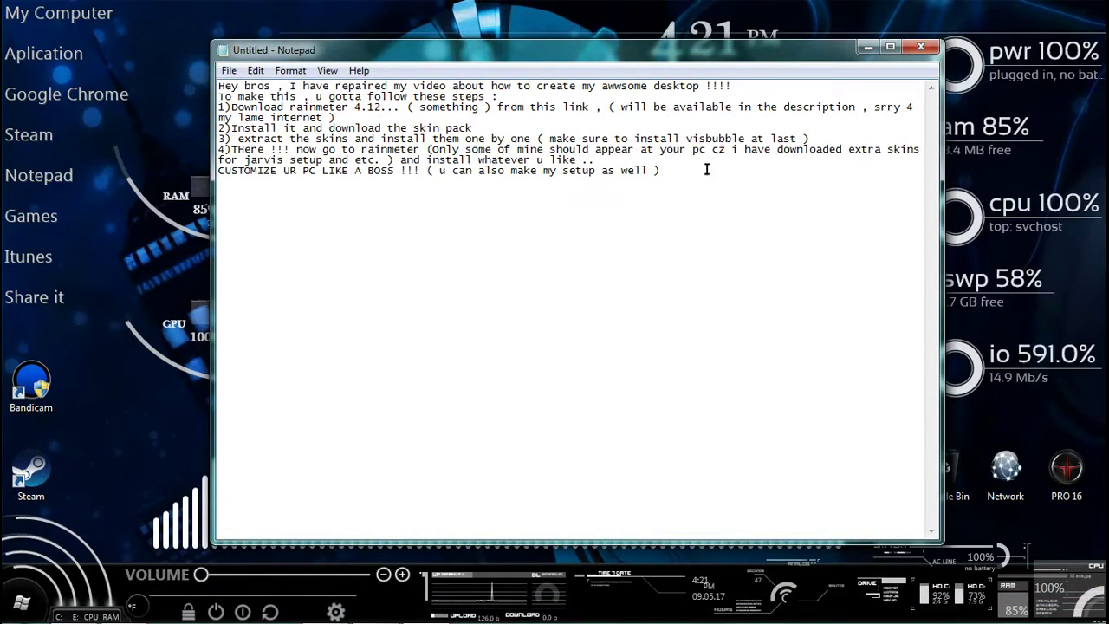
pyautogui.press('Return')
pyautogui.write('Now if')
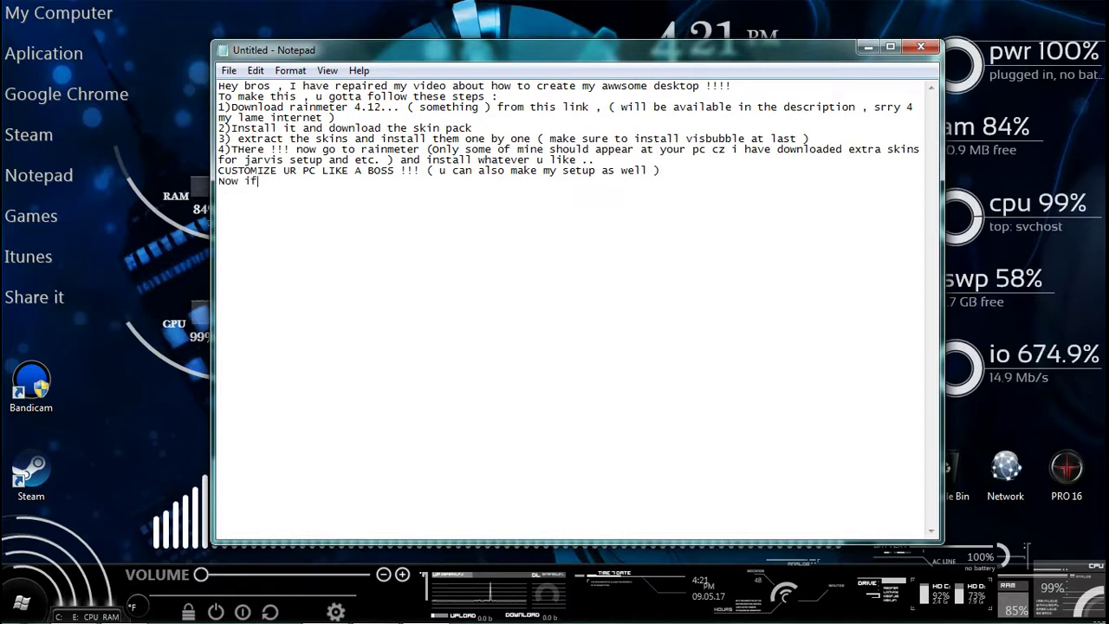
pyautogui.write(' u want to ')
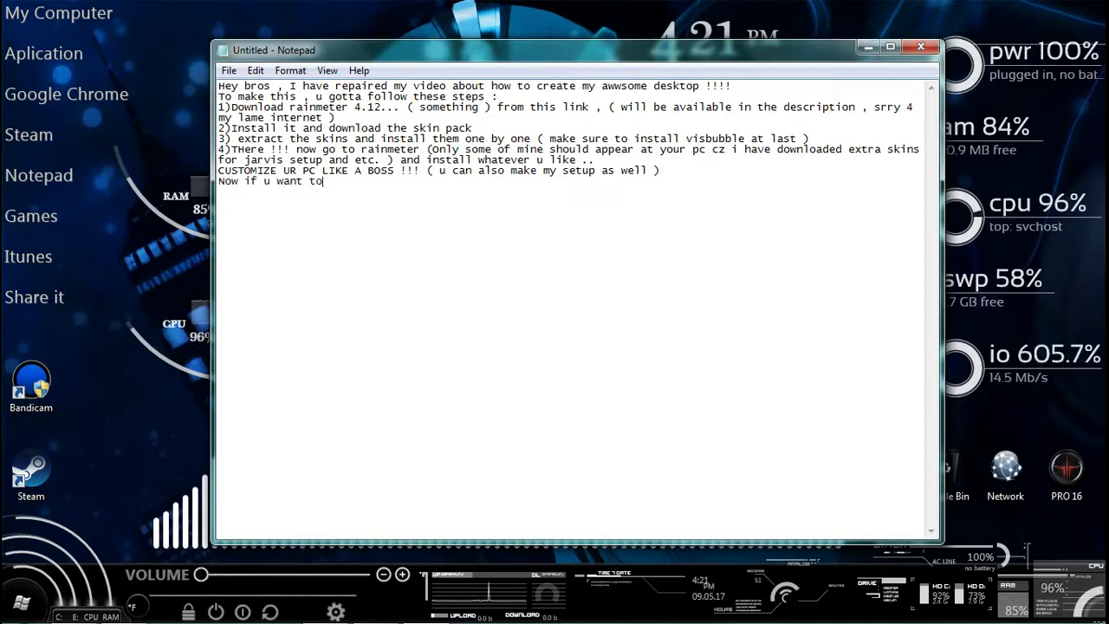
pyautogui.write('change ')
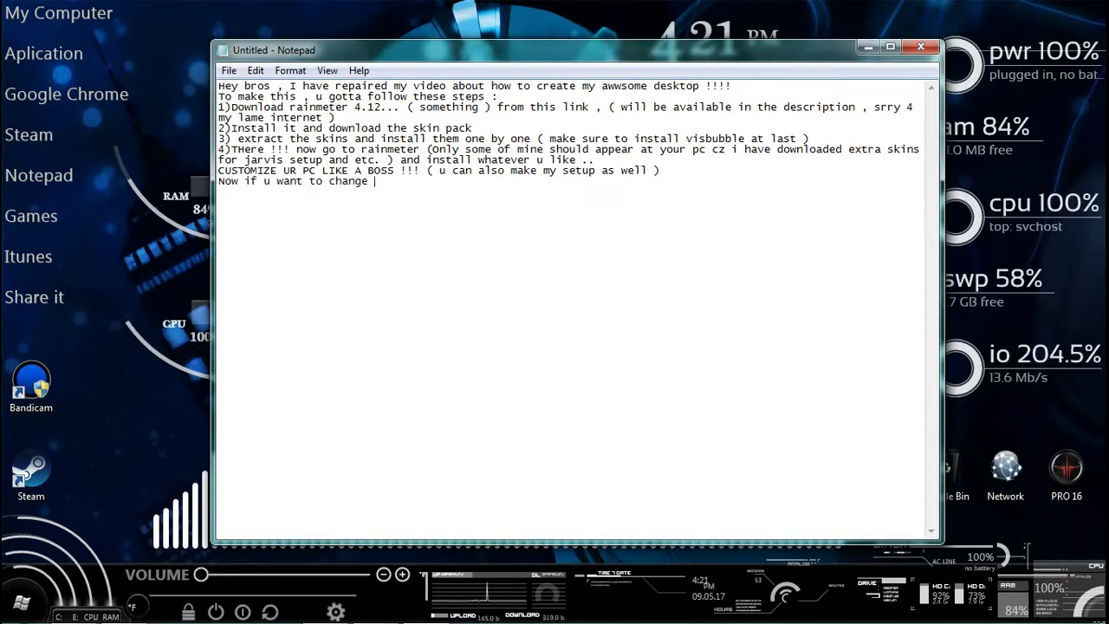
pyautogui.write('ur icons')
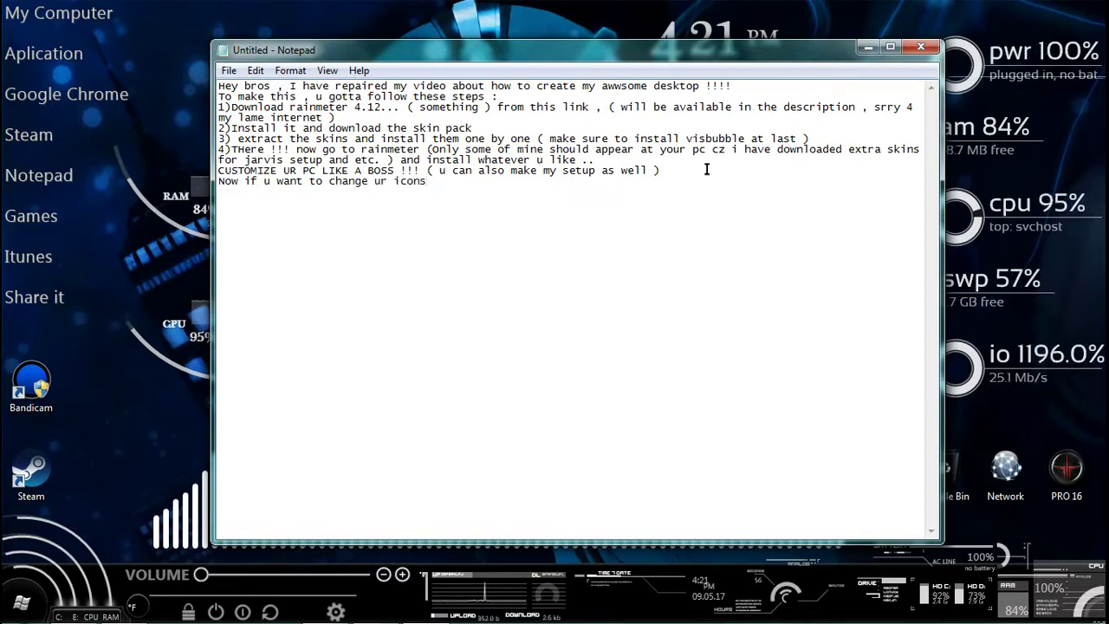
# Continue the last line of the notes with "( shortcuts only !!! ) do what i do ,".
pyautogui.write(' ( short')
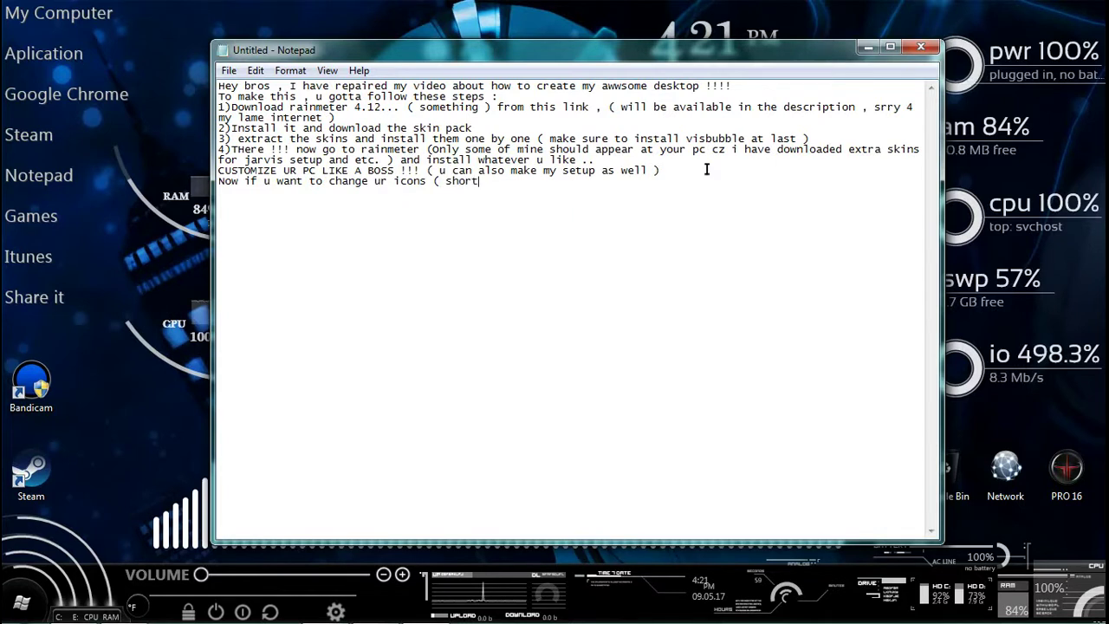
pyautogui.write('cuts on')
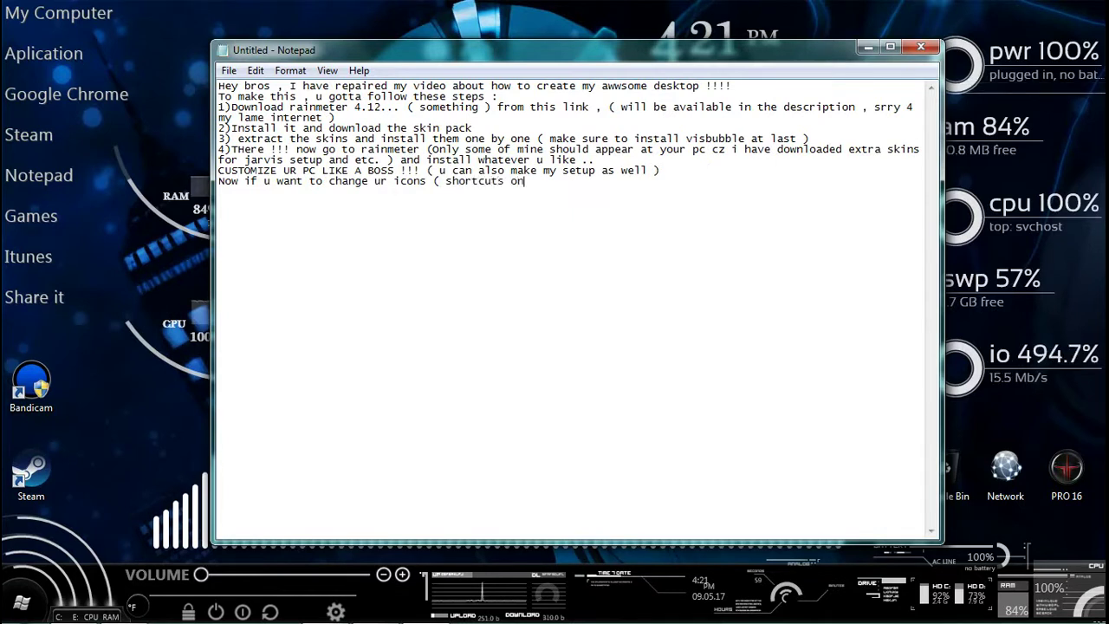
pyautogui.write('ly !!! ')
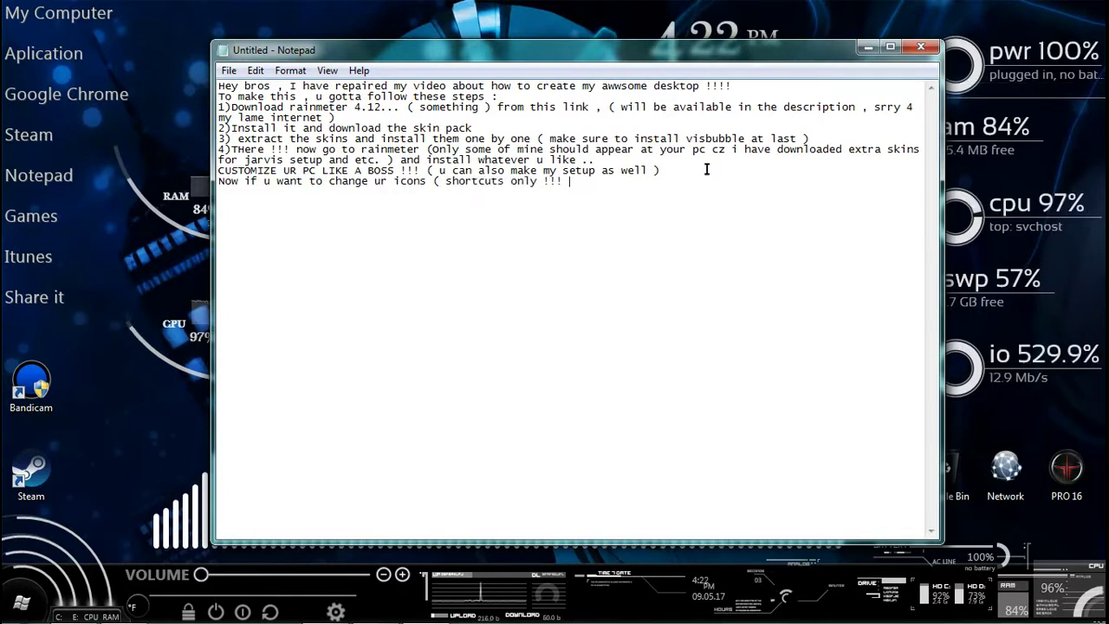
pyautogui.write(')')
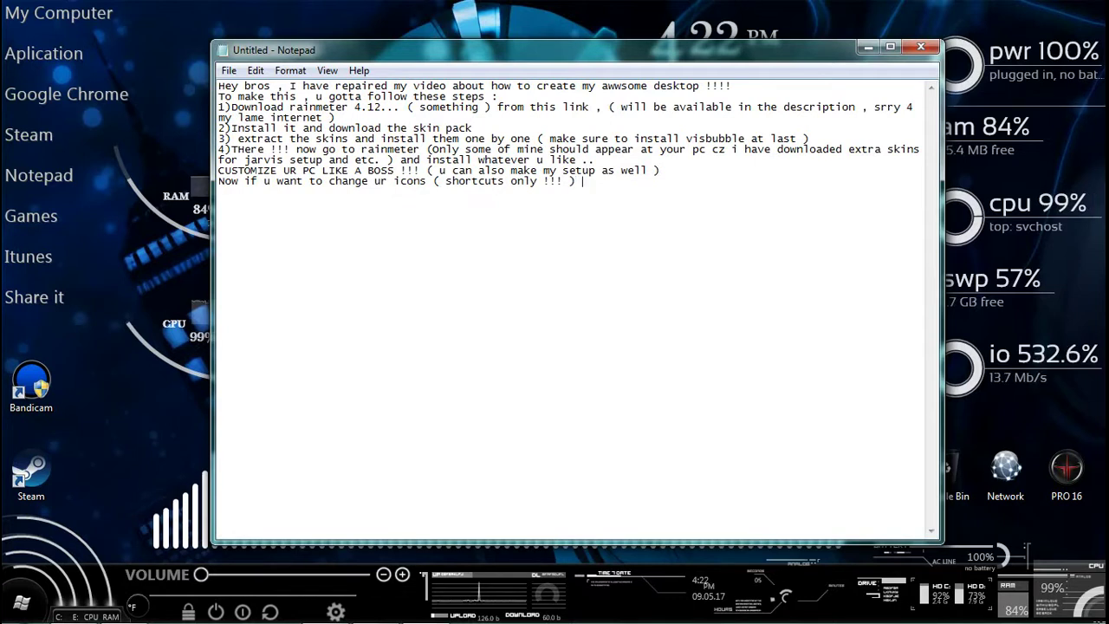
pyautogui.write(' do what ')
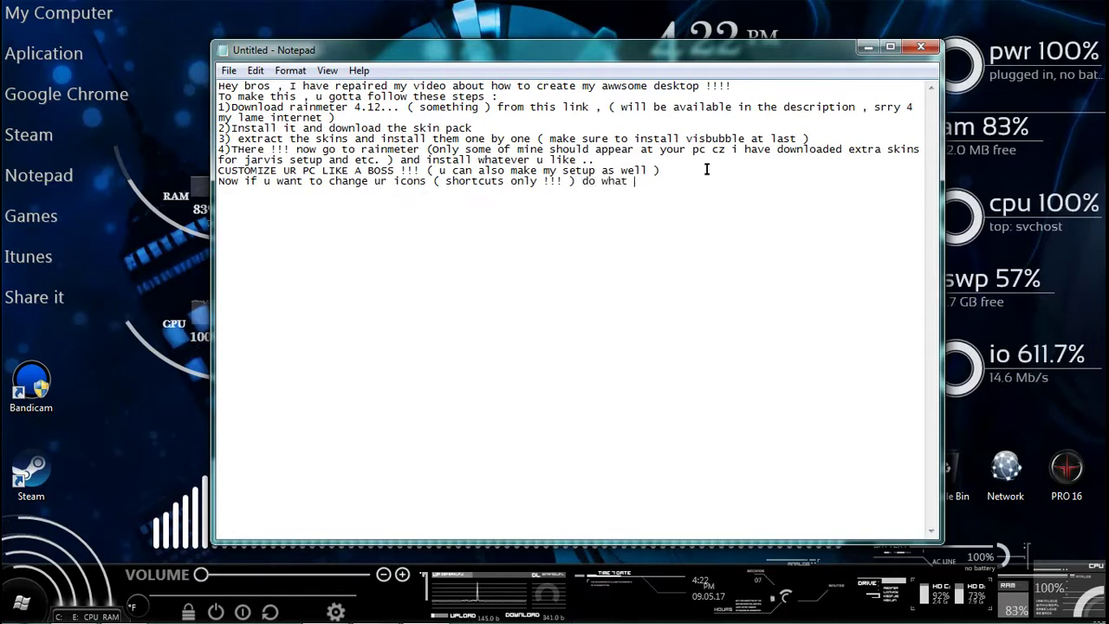
pyautogui.write('i do ,')
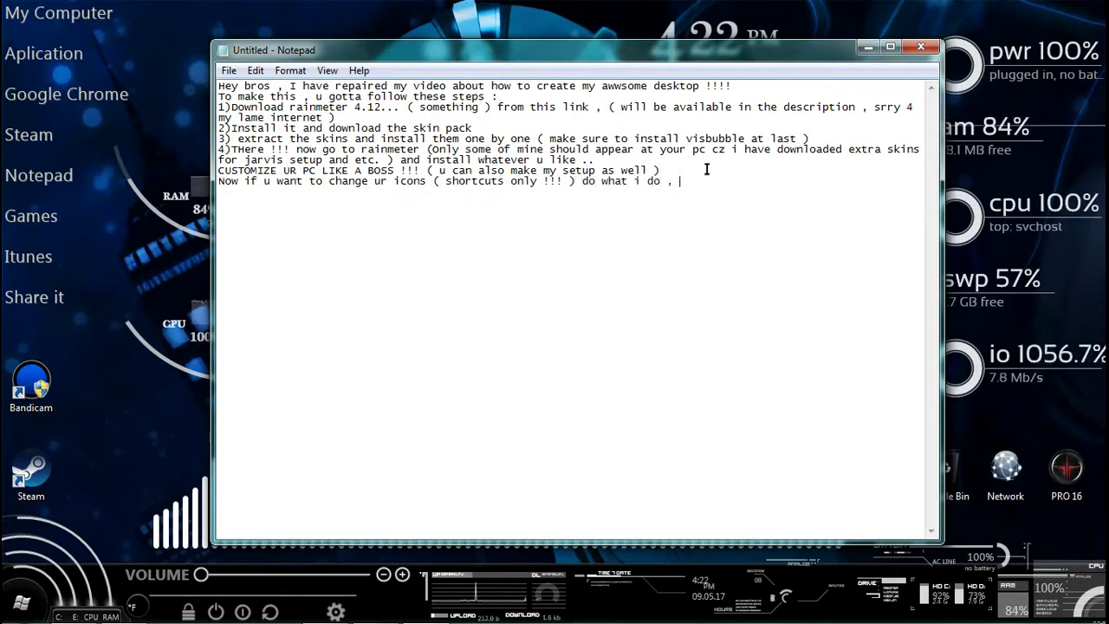
# Minimize the notes and open the properties of the Steam desktop shortcut.
pyautogui.click(868, 47)
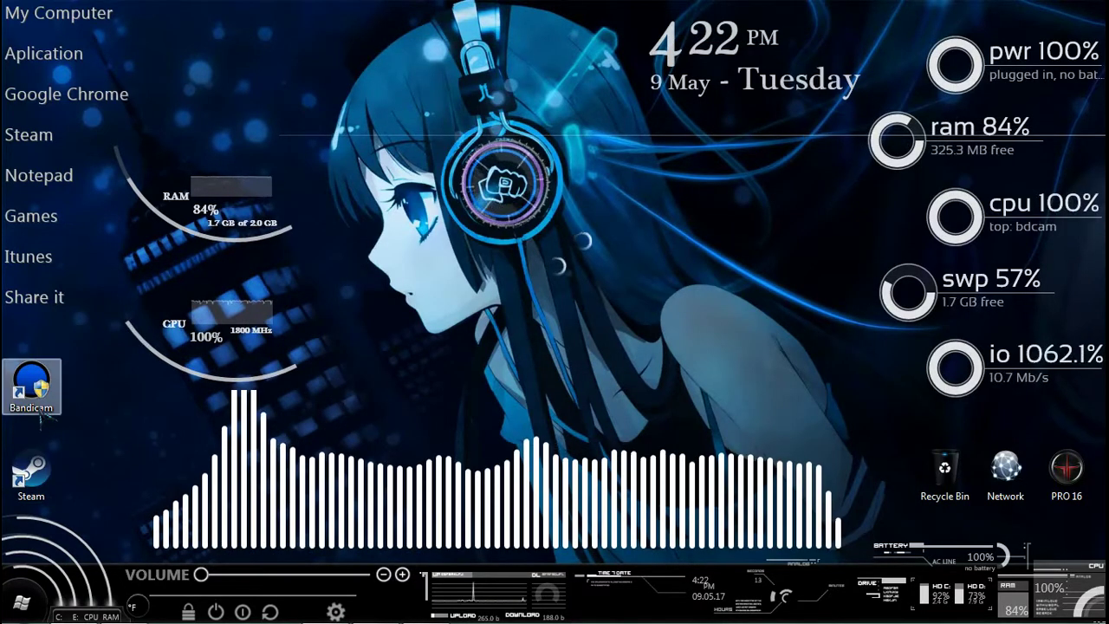
pyautogui.doubleClick(45, 489)
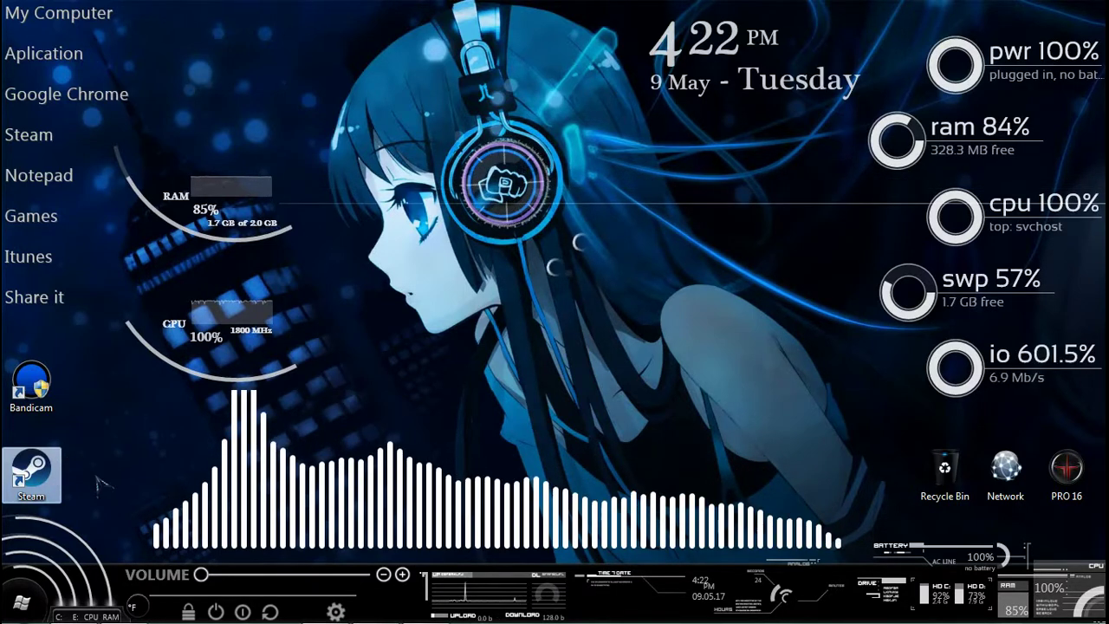
pyautogui.rightClick(39, 486)
pyautogui.click(80, 469)
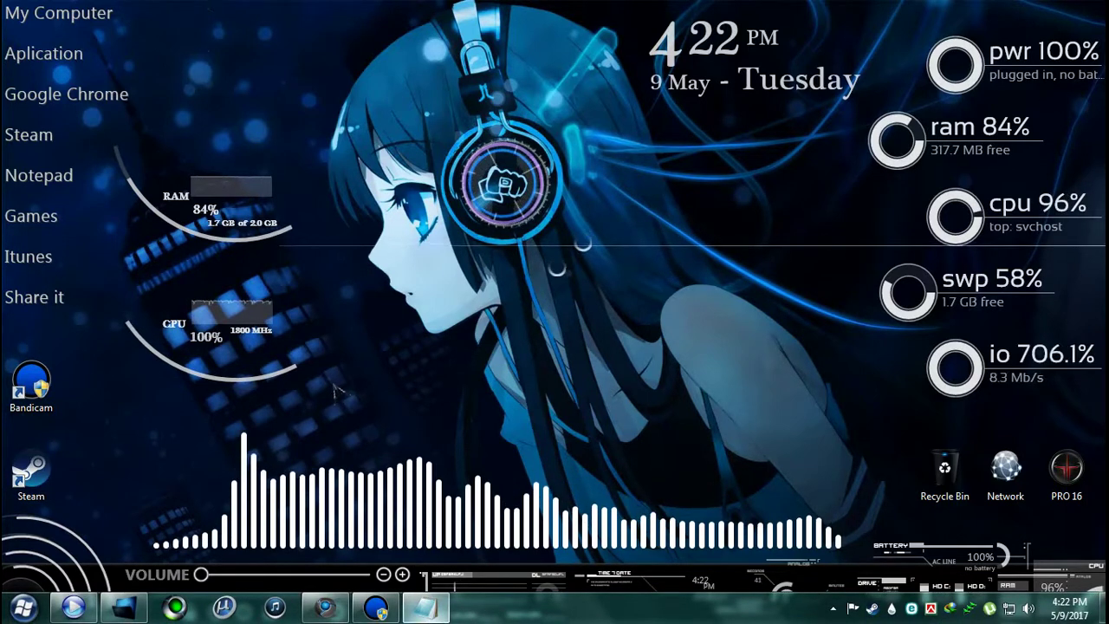
# Return to the notes and add "(my god" to the end of the last line.
pyautogui.click(426, 606)
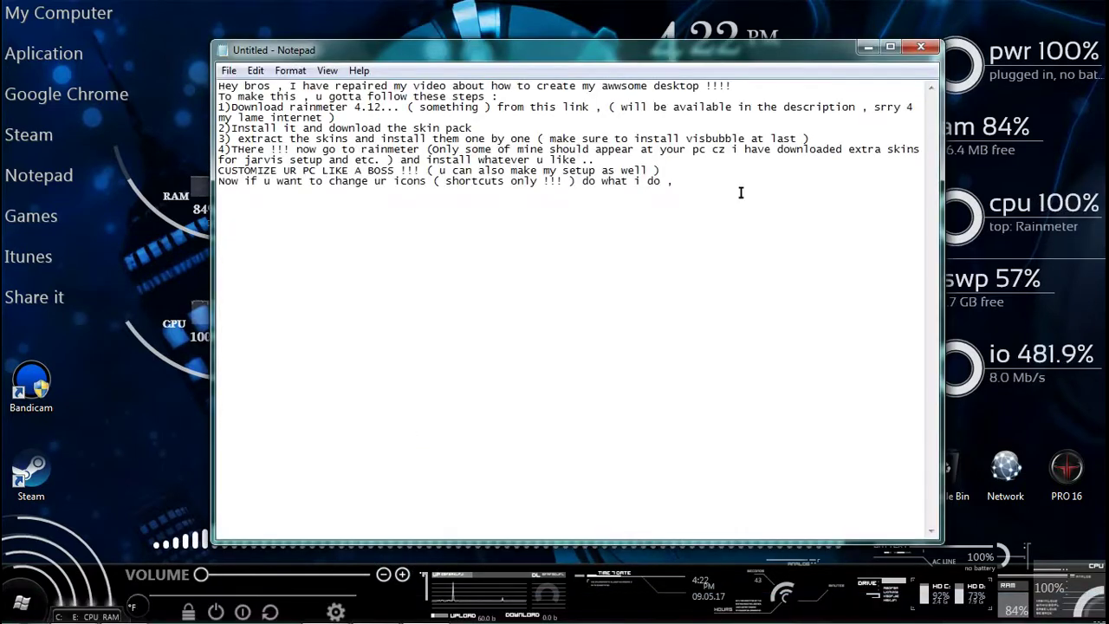
pyautogui.write('my')
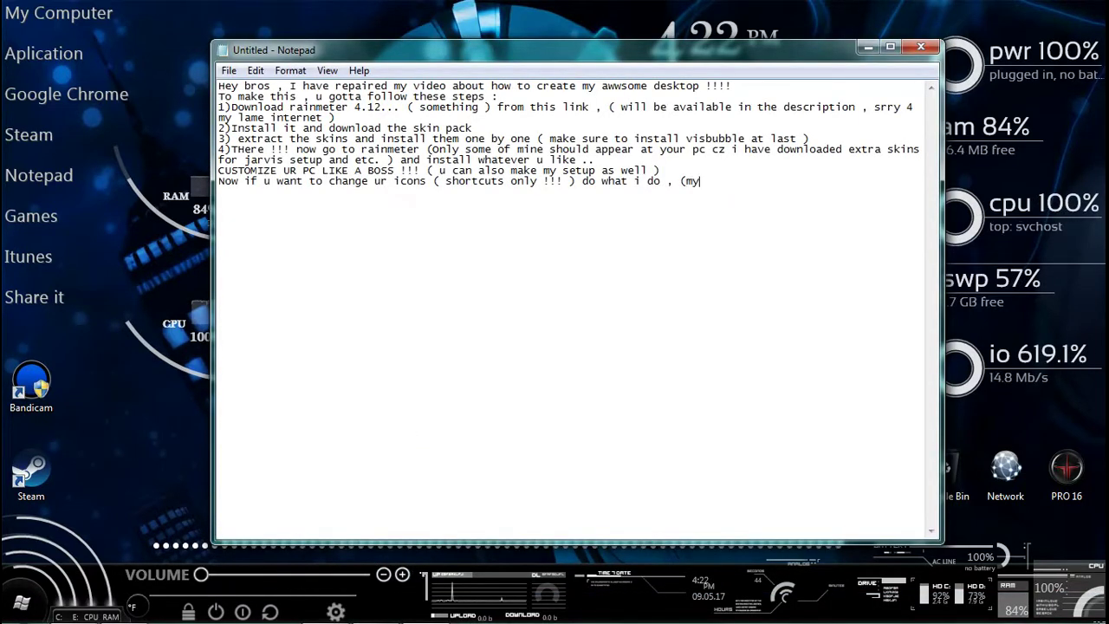
pyautogui.write(' god')
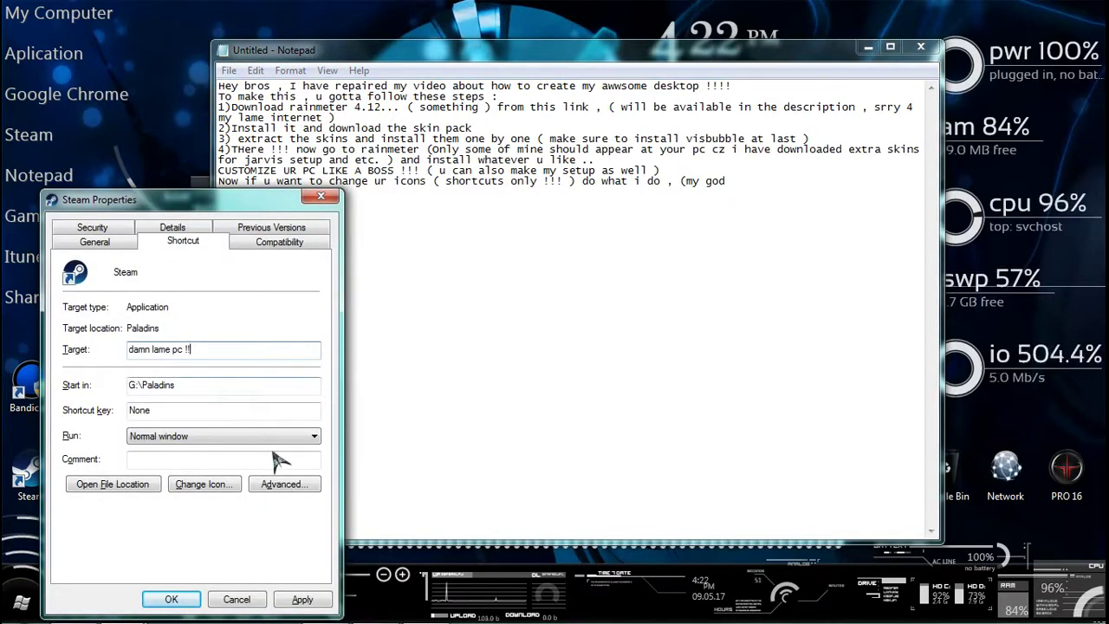
# Move "damn lame pc !!" from the Steam shortcut's Target field to the end of the notes and close the parenthesis.
pyautogui.moveTo(208, 349); pyautogui.dragTo(122, 350)
pyautogui.hotkey('ctrl', 'x')
pyautogui.click(769, 182)
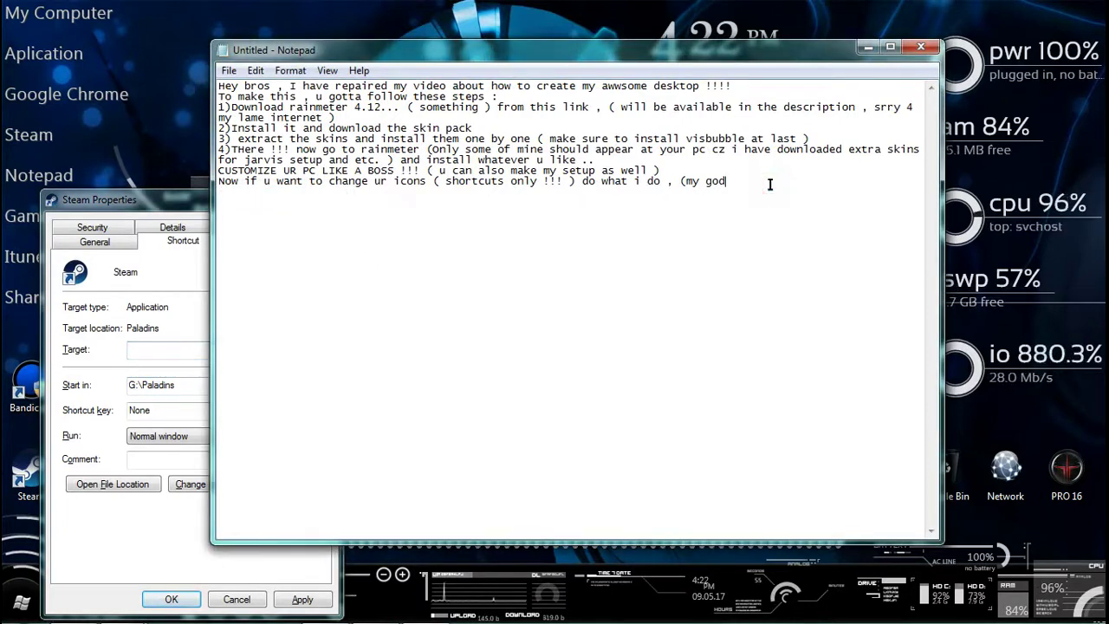
pyautogui.hotkey('ctrl', 'v')
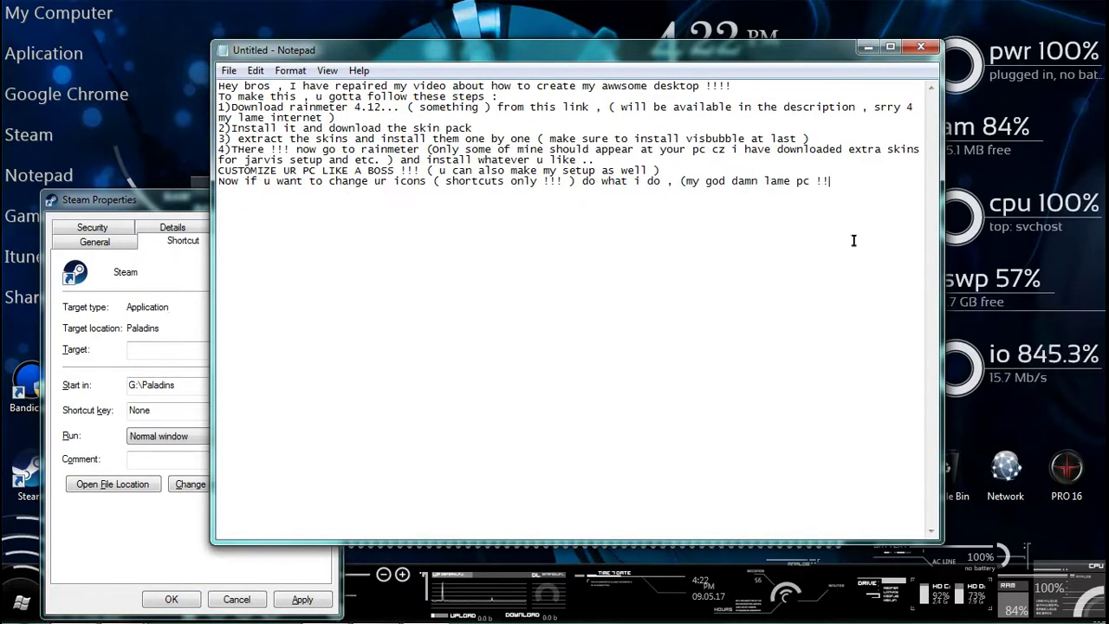
pyautogui.write(')')
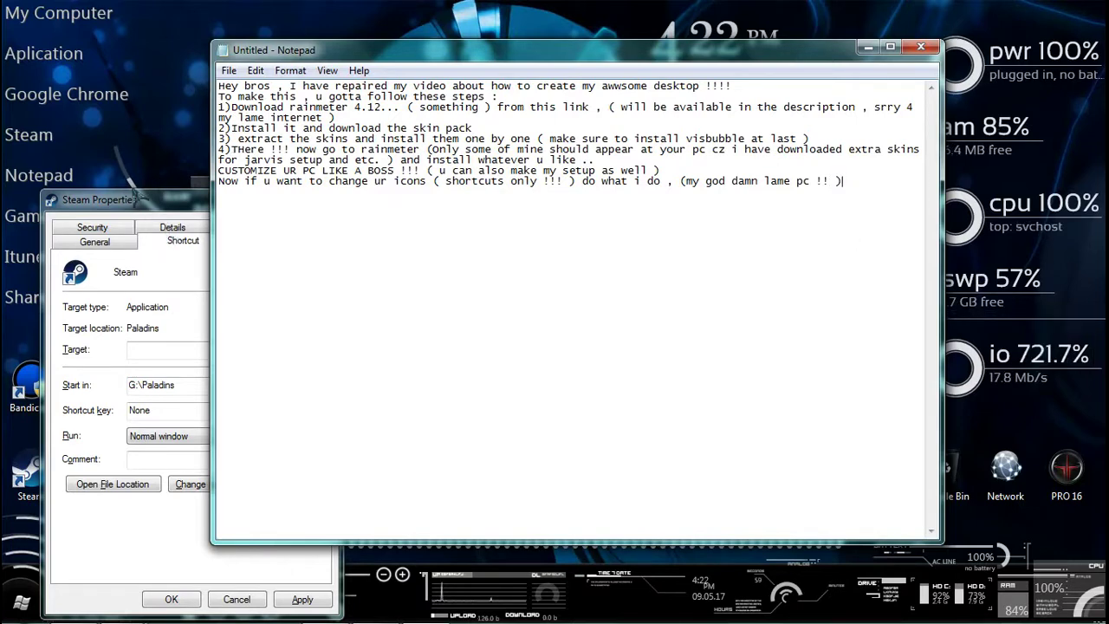
# Open the icon selection for the Steam shortcut from its properties.
pyautogui.click(184, 538)
pyautogui.click(212, 486)
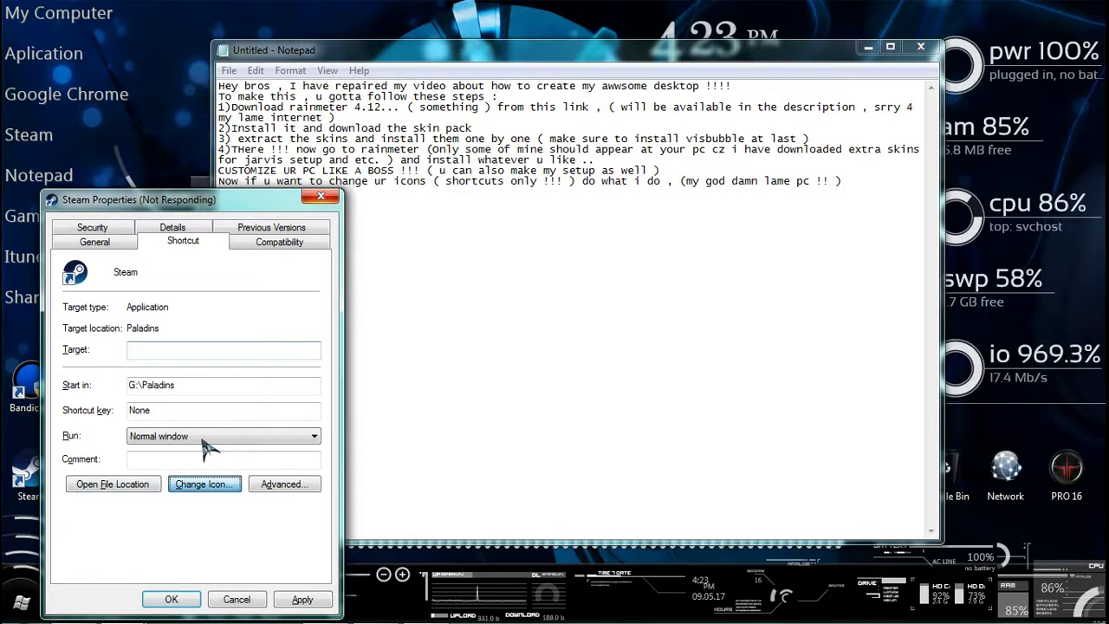
# Return to the notes and add a new line reading "Never mind .. just click change icon and pic ur fav".
pyautogui.click(876, 183)
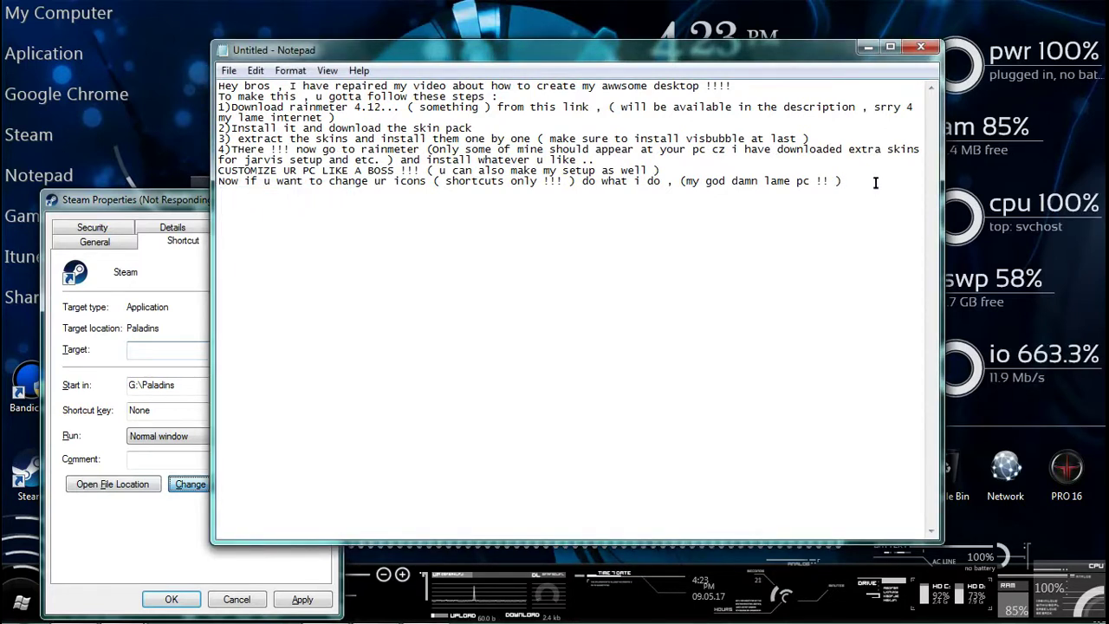
pyautogui.write('Nev')
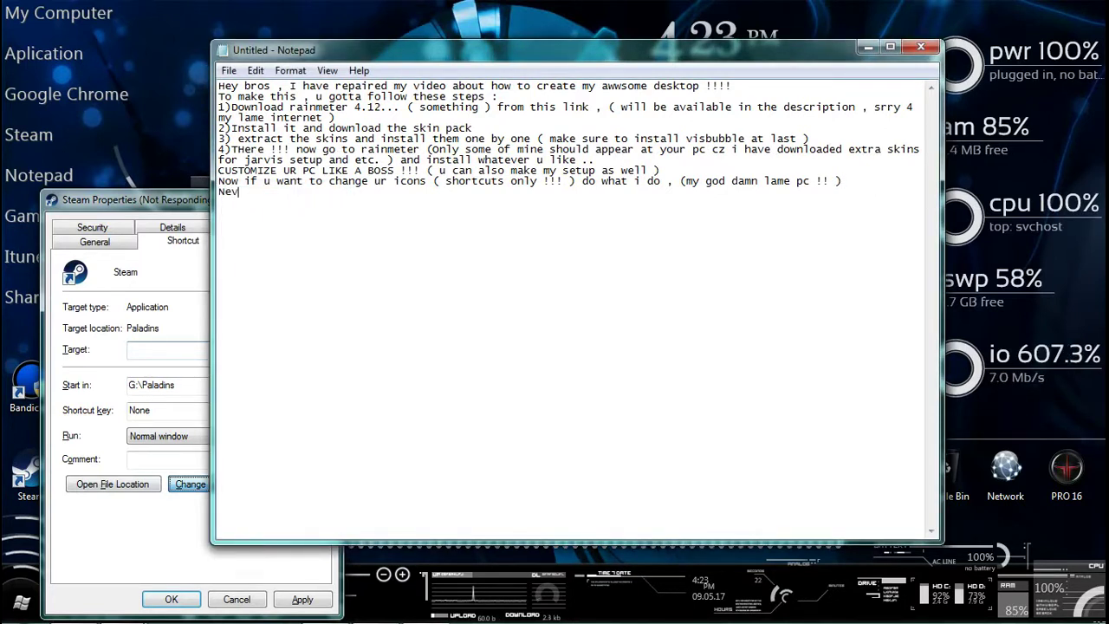
pyautogui.write('er mind .. ')
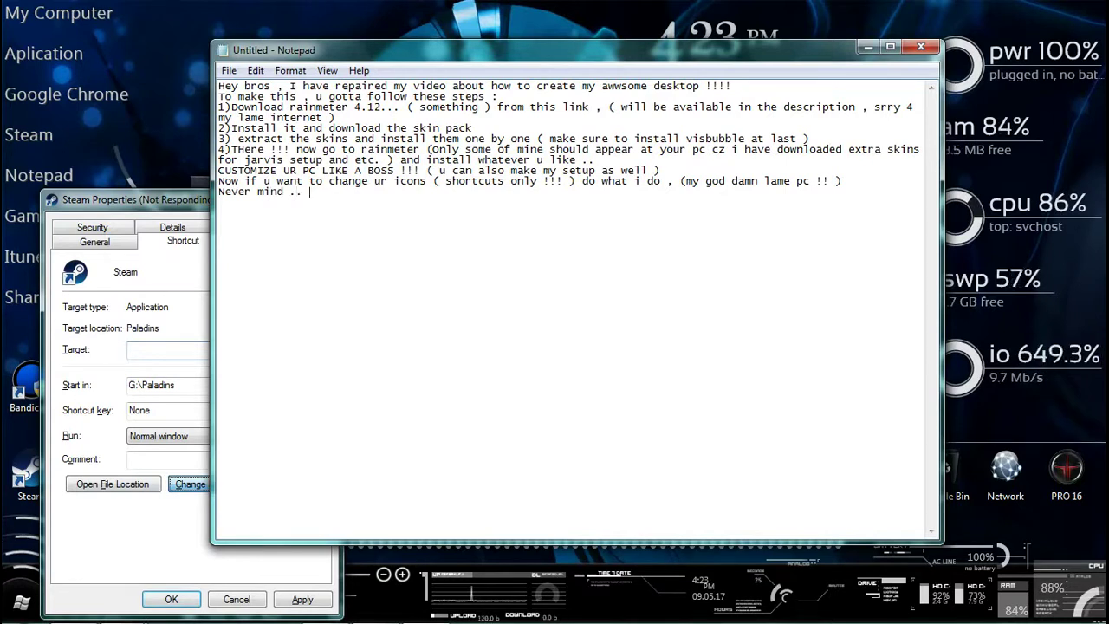
pyautogui.write('just c')
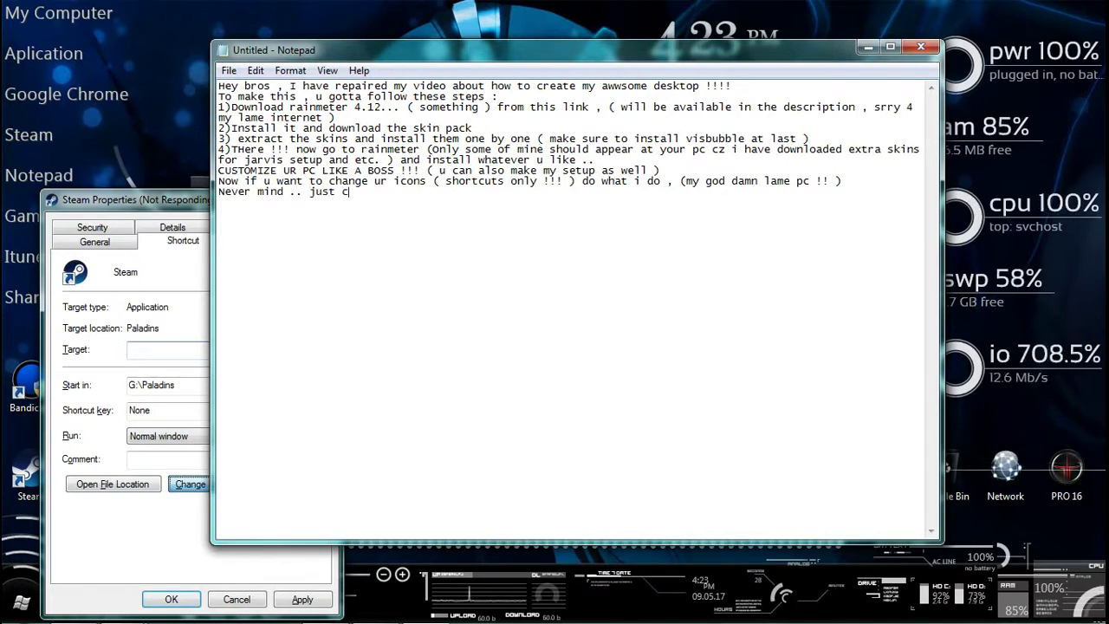
pyautogui.write('lick chan')
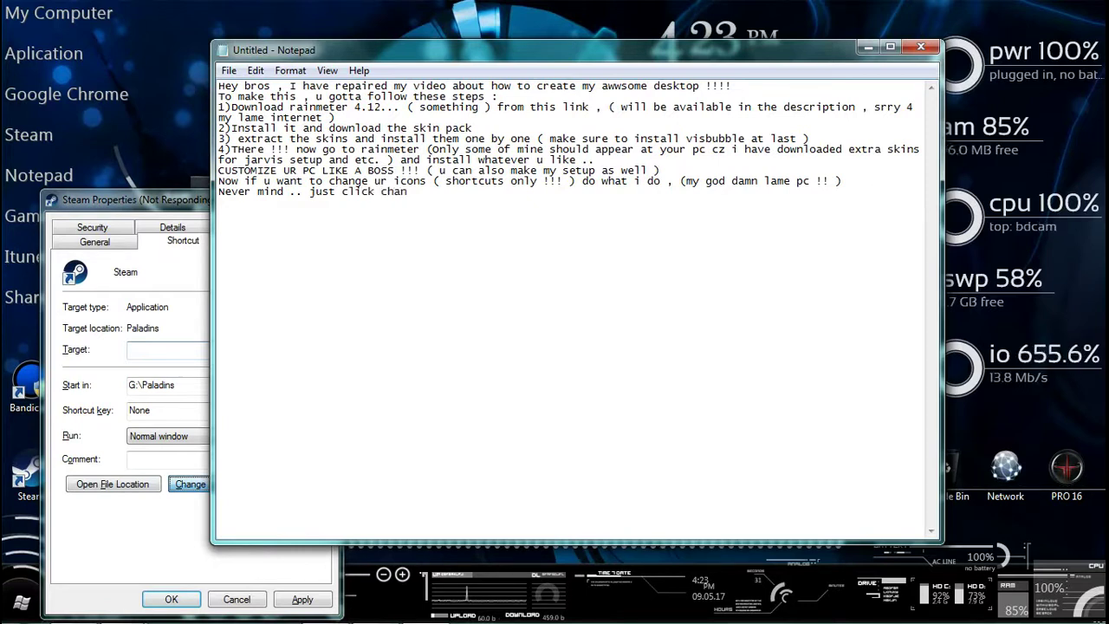
pyautogui.write('ge ic')
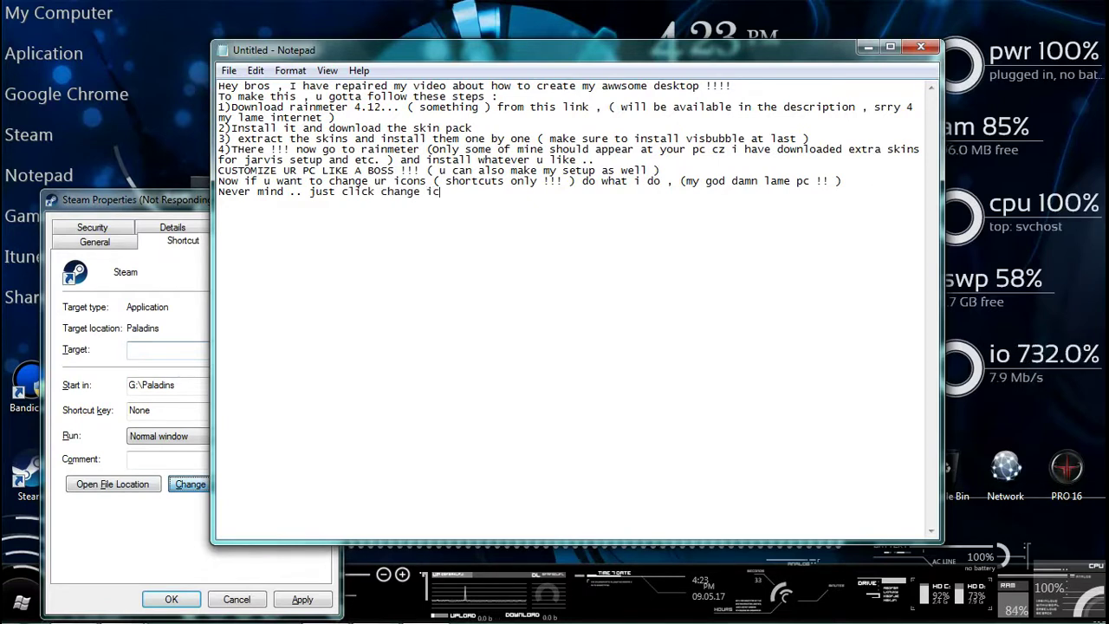
pyautogui.write('on and ')
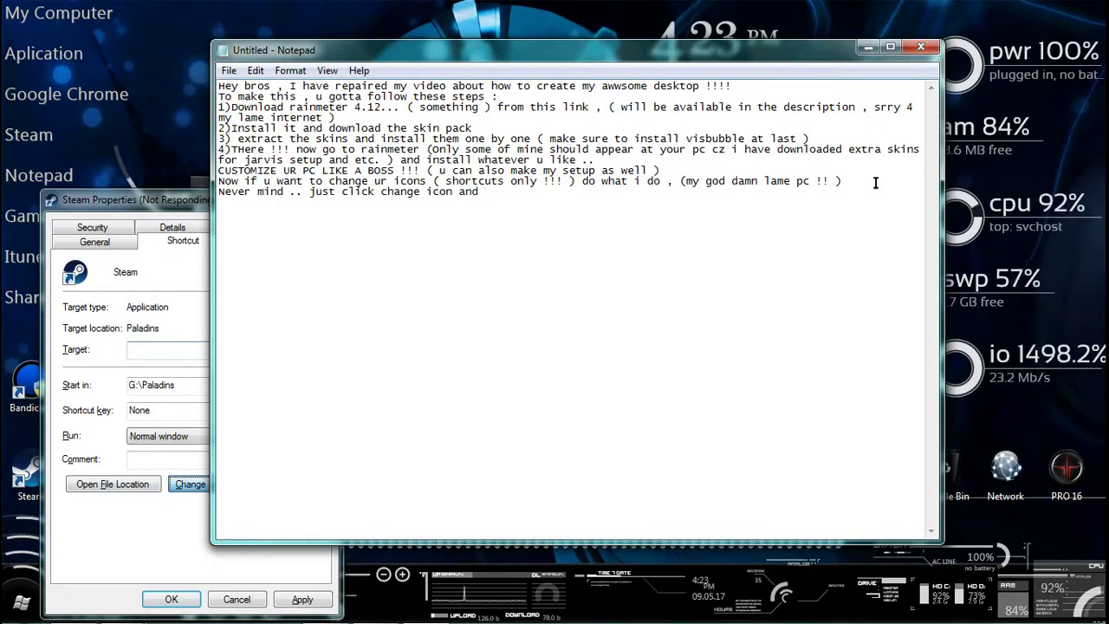
pyautogui.write('pic ur fav')
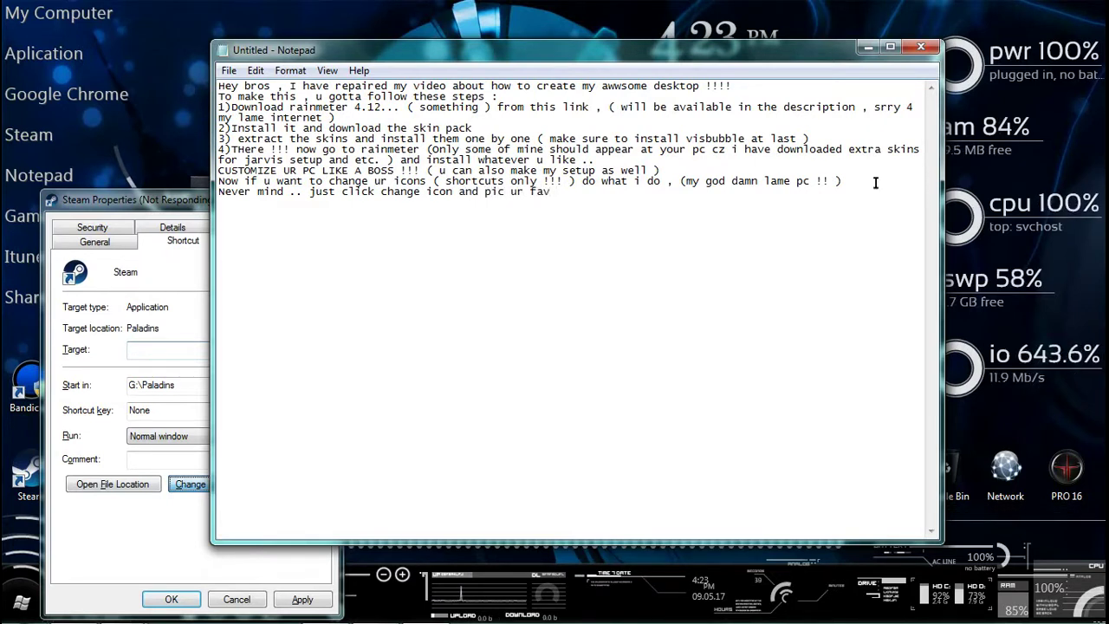
# Continue the last line of the notes with "( u must have an icon of ur own !!!)".
pyautogui.write(' ( u must have a')
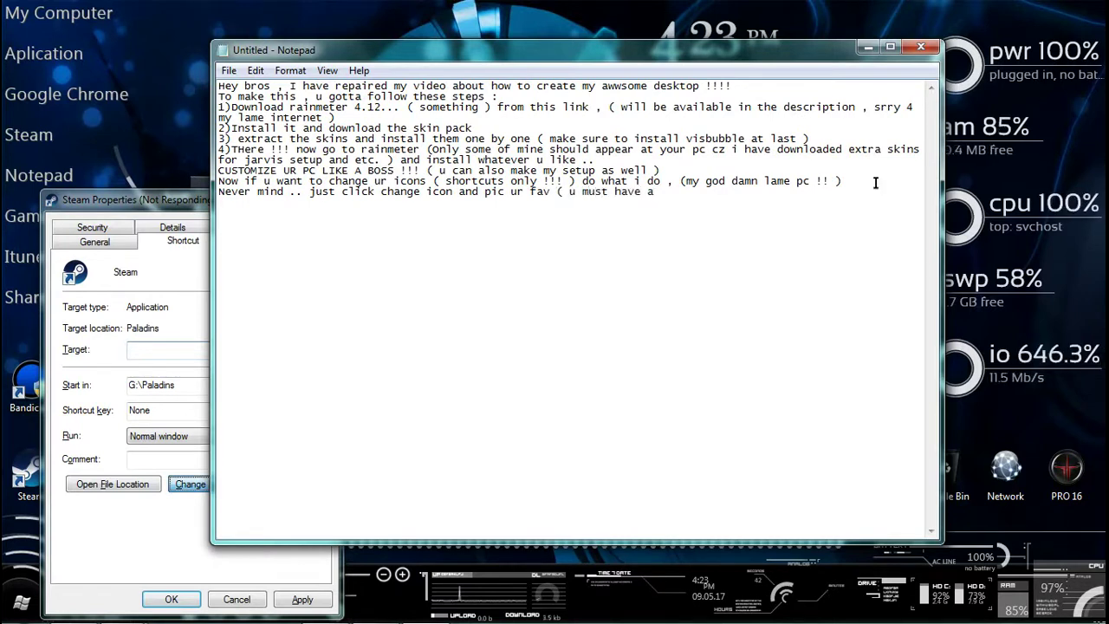
pyautogui.write('n icon ')
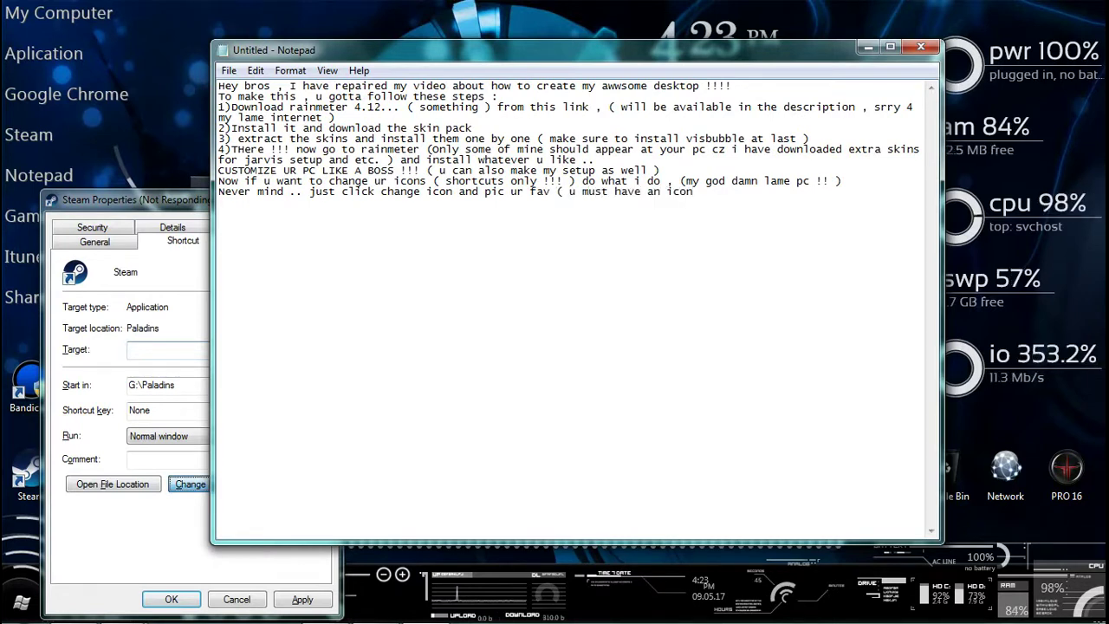
pyautogui.write('of ur')
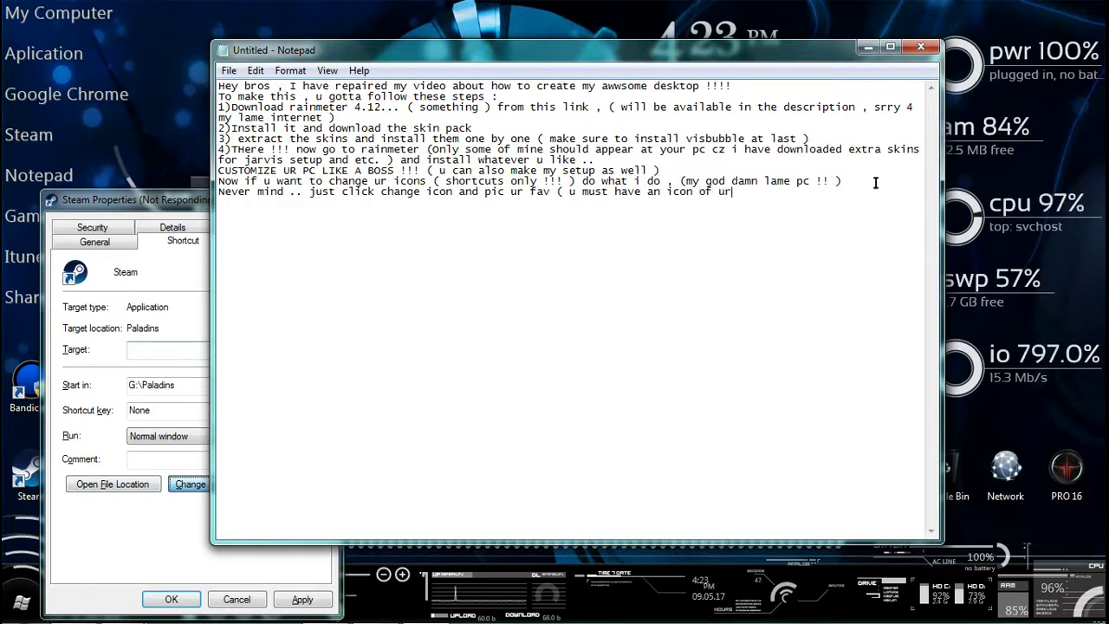
pyautogui.write(' own !!!')
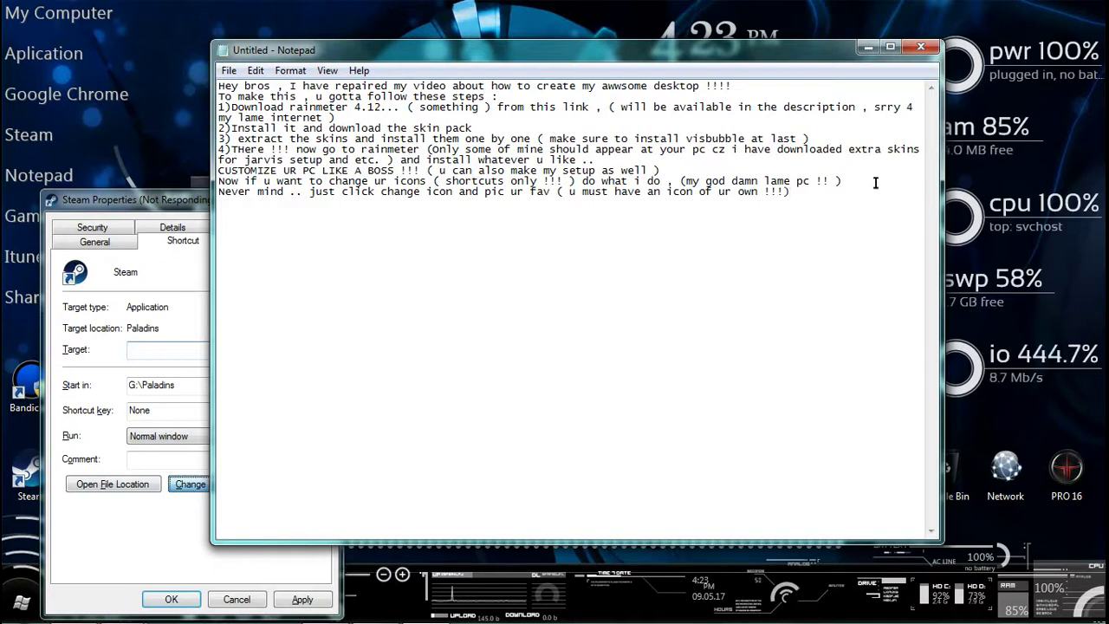
pyautogui.write(')')
# Add a new line to the notes reading "If u want to change icons 4 recycle bin , comp etc . do what i do".
pyautogui.press('Return')
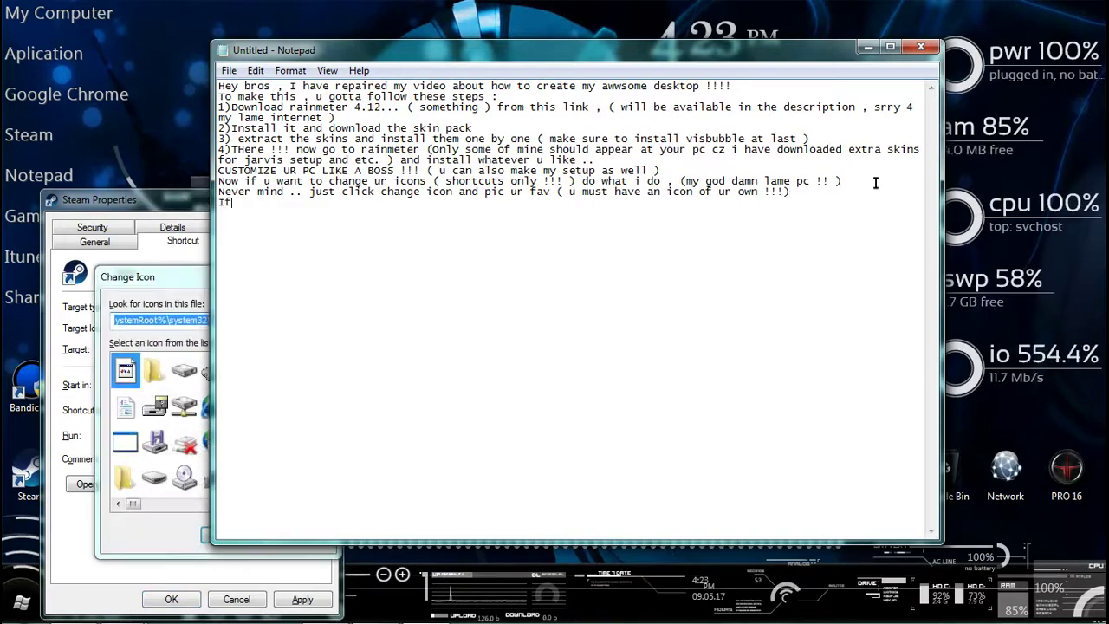
pyautogui.write('If u want t')
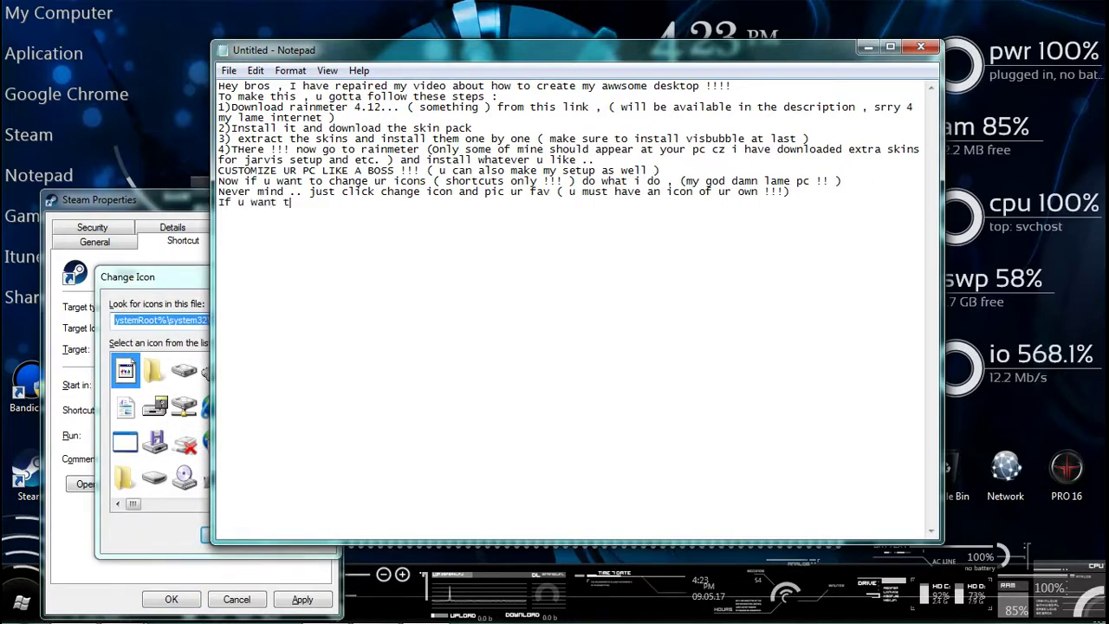
pyautogui.write('o change i')
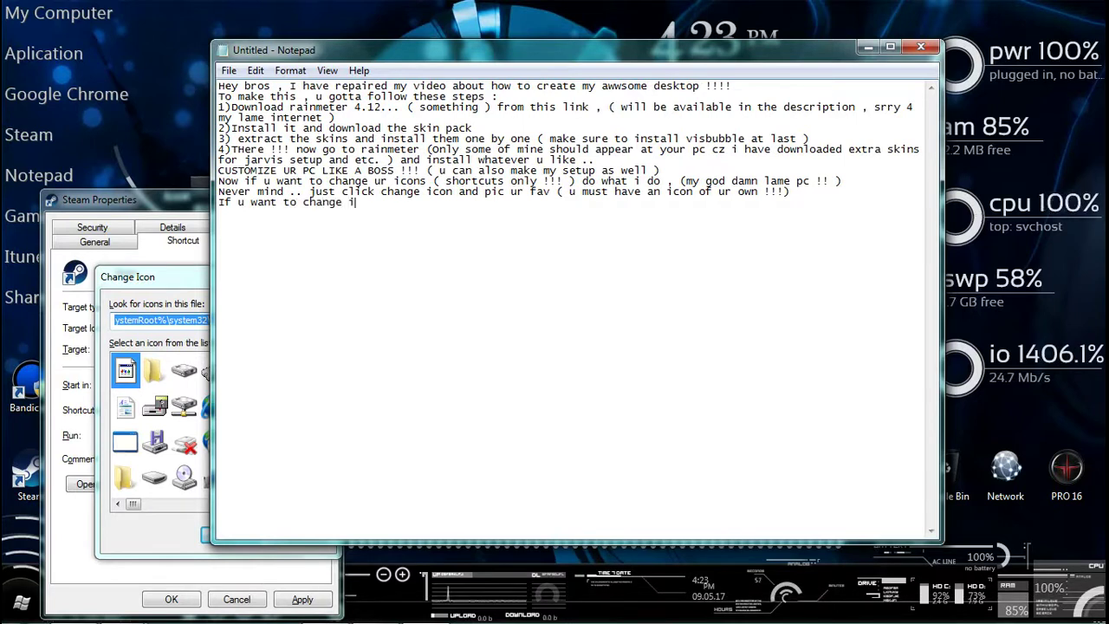
pyautogui.write('cons 4 ')
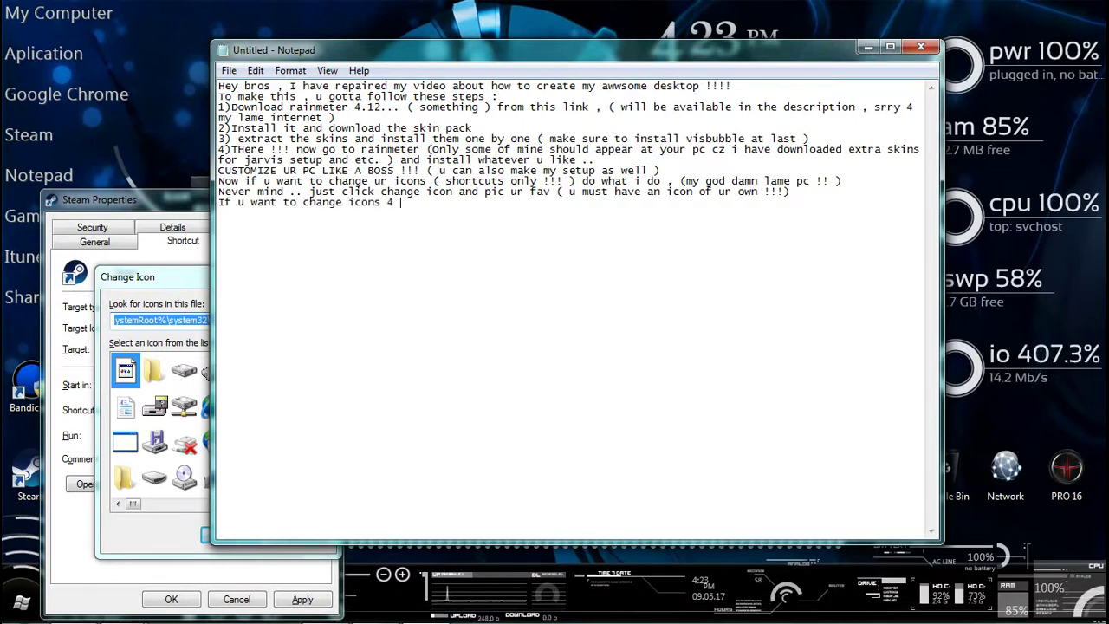
pyautogui.write('recycle bin ,')
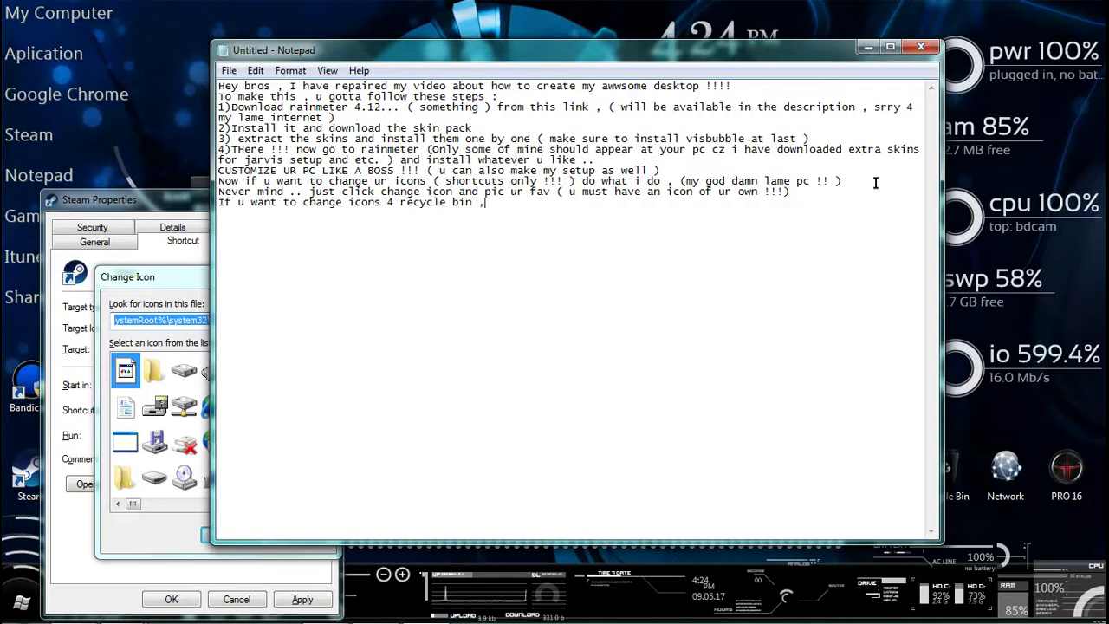
pyautogui.write(' comp et')
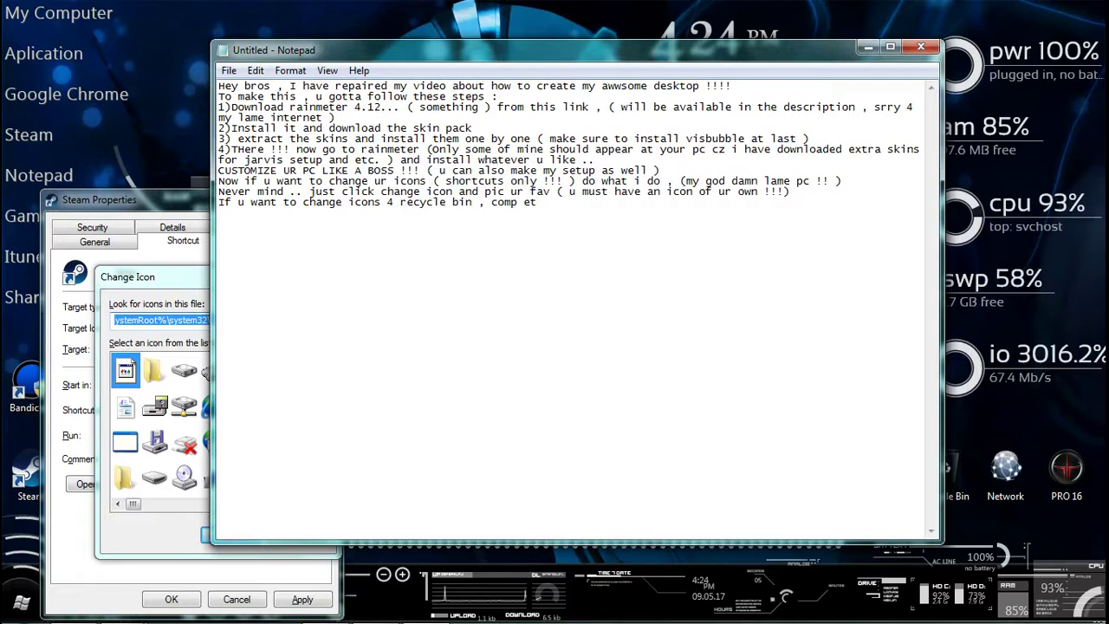
pyautogui.write('c . do ')
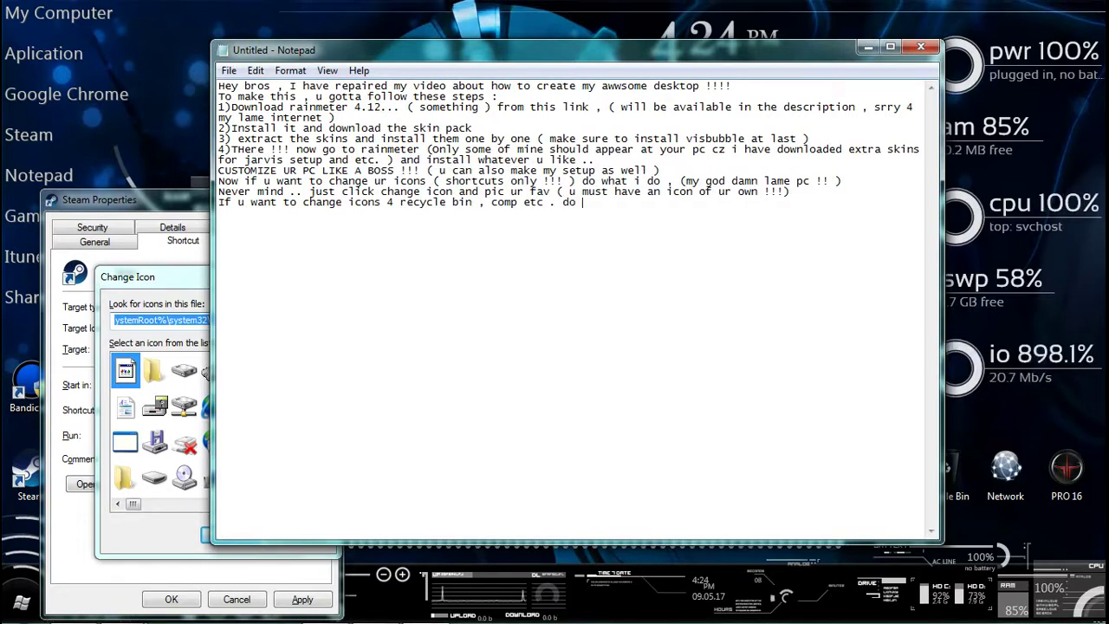
pyautogui.write('what i d')
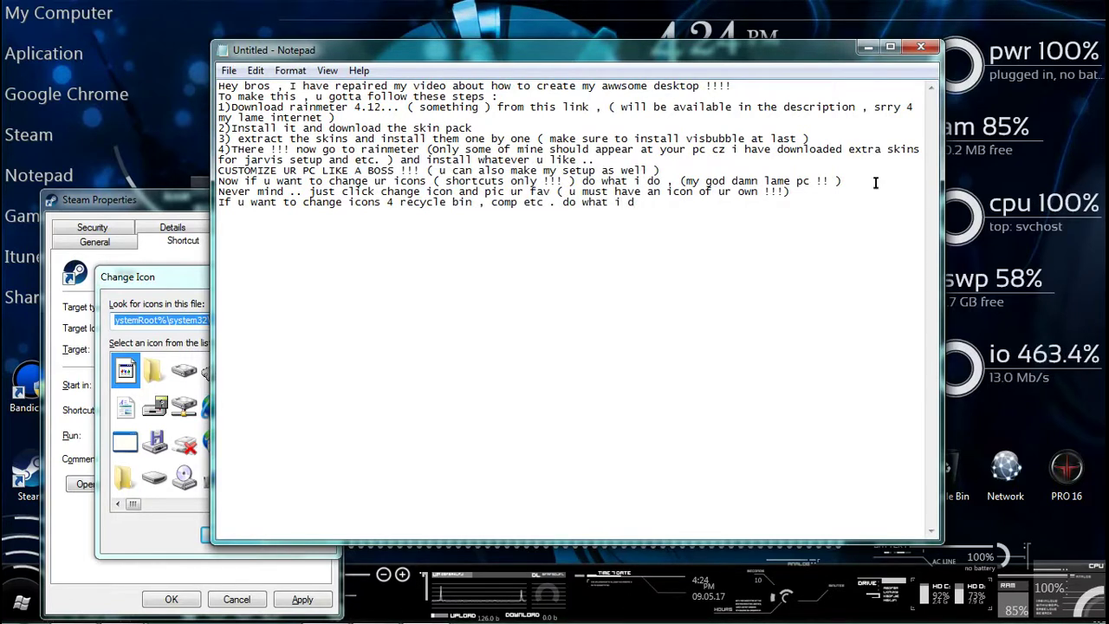
pyautogui.write('o')
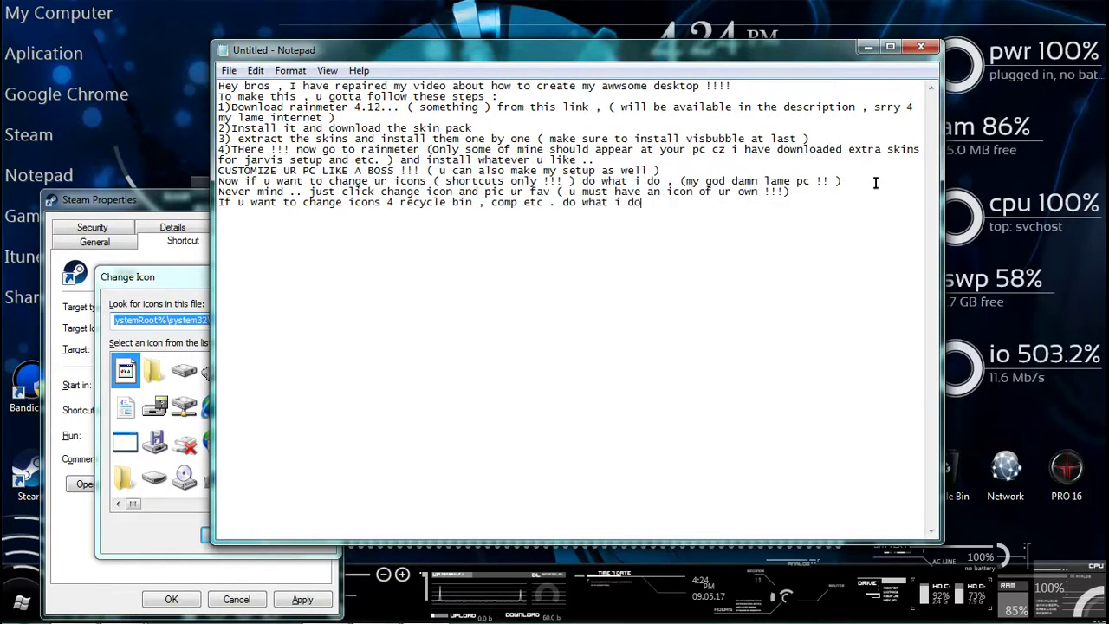
# Minimize the notes and close the Change Icon and Steam Properties dialogs.
pyautogui.click(869, 45)
pyautogui.click(312, 277)
pyautogui.click(327, 200)
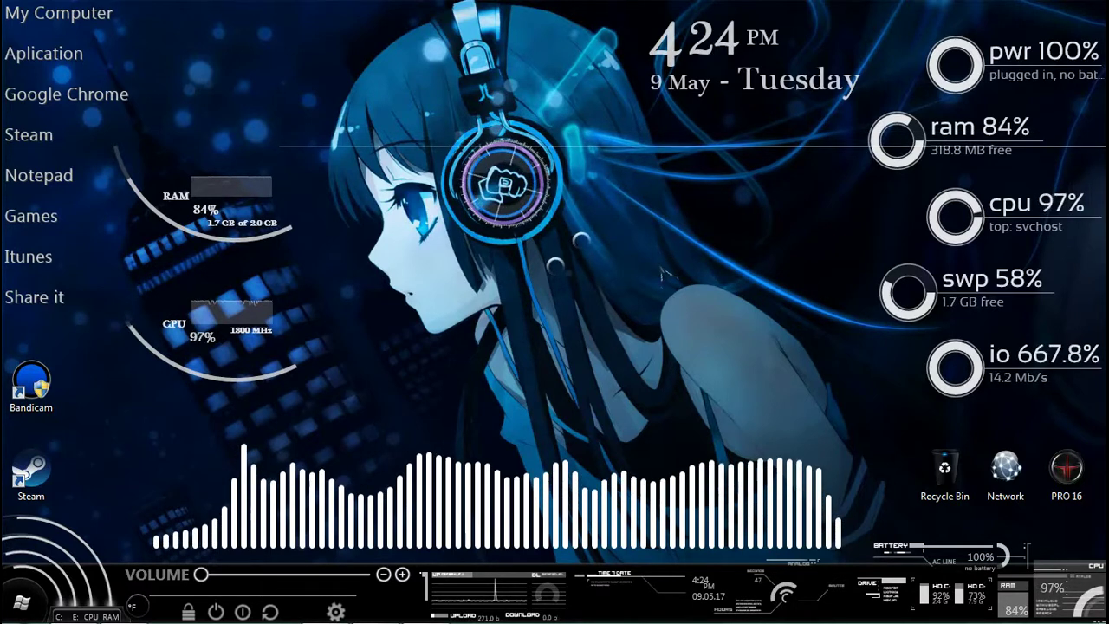
# Open the desktop's personalization settings and close the SHAREit folder window.
pyautogui.rightClick(532, 319)
pyautogui.click(582, 557)
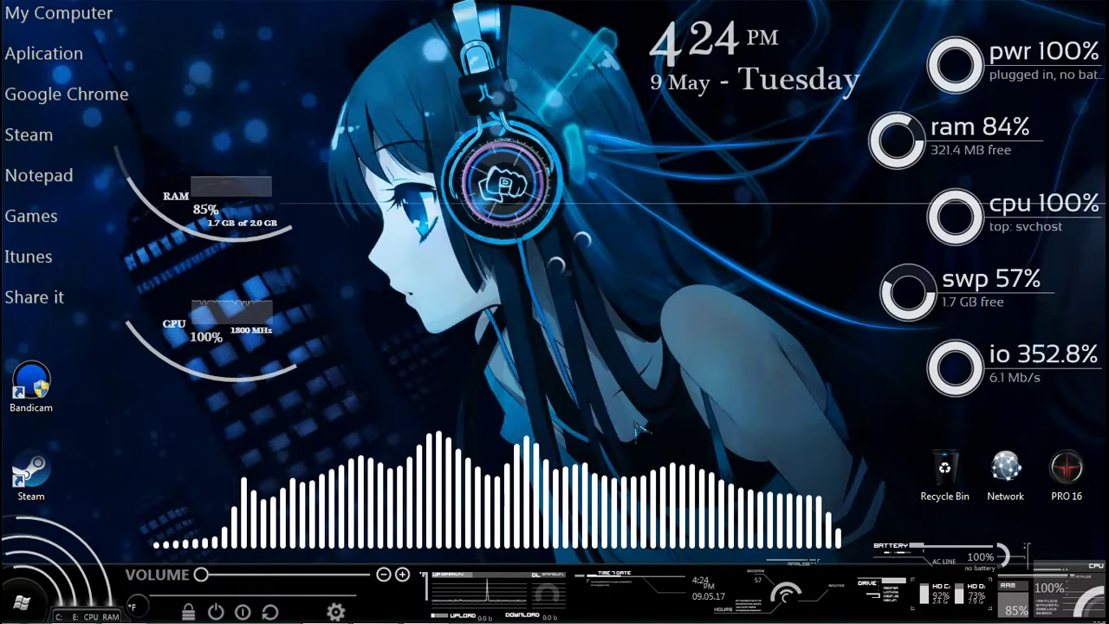
pyautogui.moveTo(538, 612)
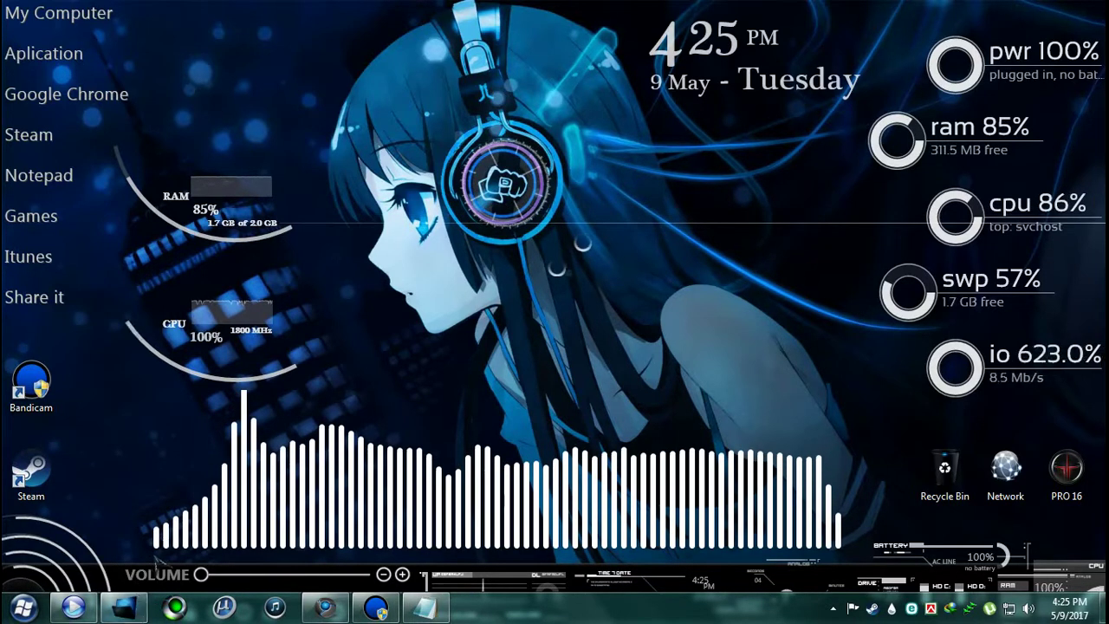
pyautogui.moveTo(140, 612)
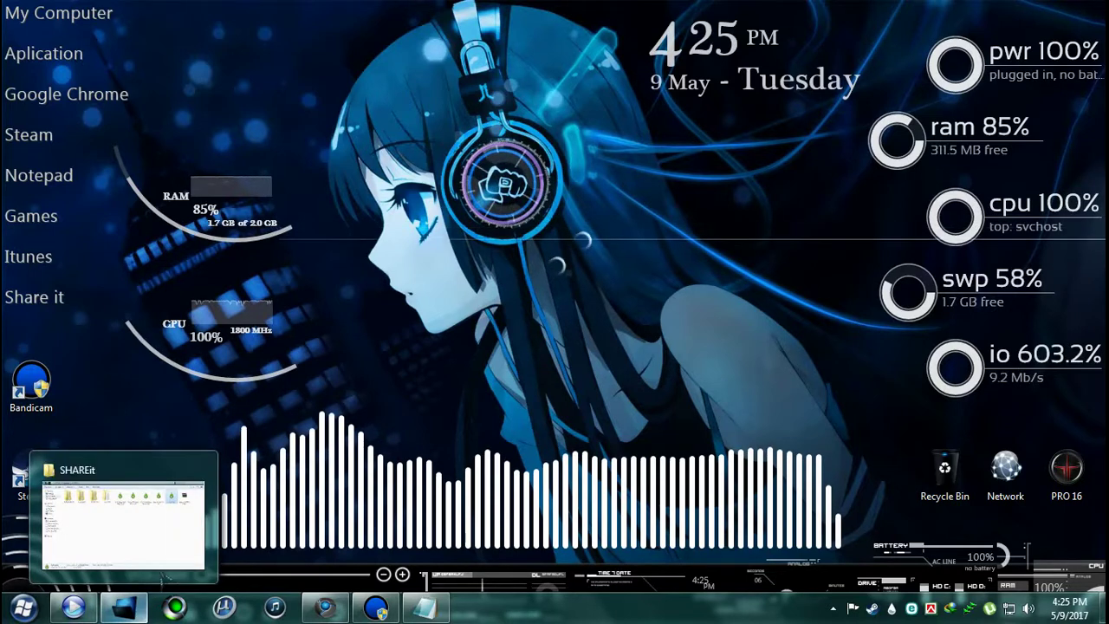
pyautogui.click(198, 471)
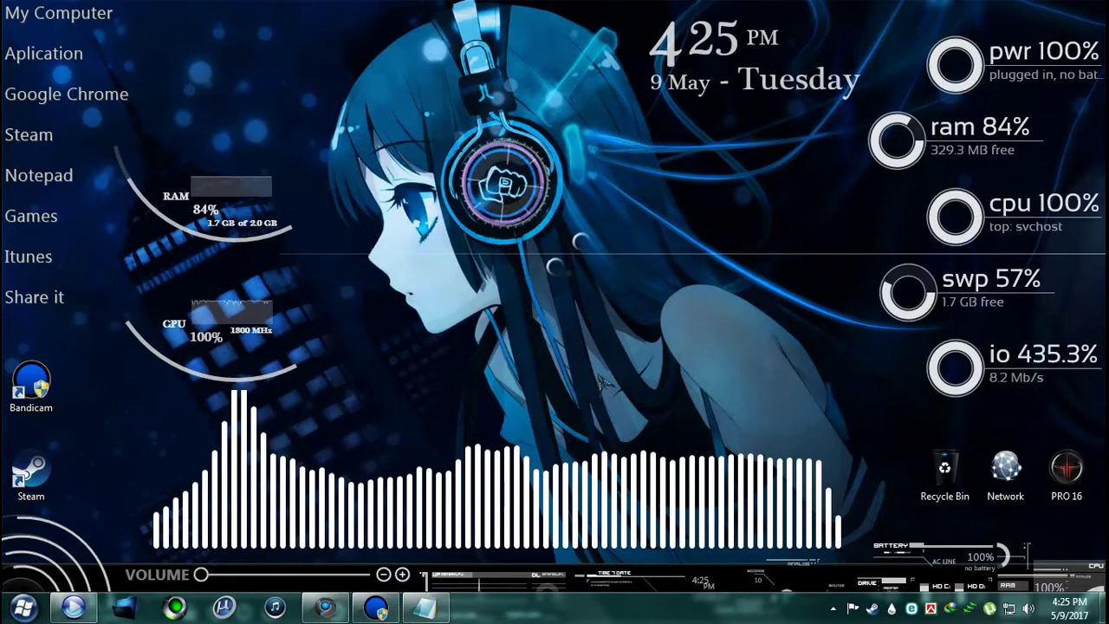
pyautogui.click(124, 606)
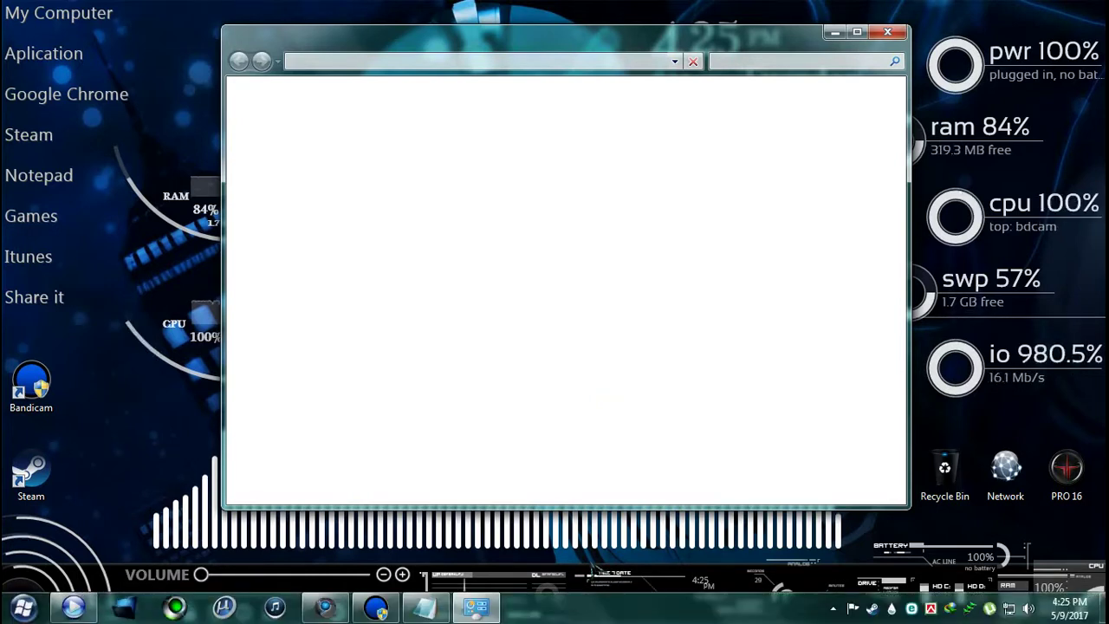
# Open the desktop icon settings from the Personalization window.
pyautogui.moveTo(436, 612)
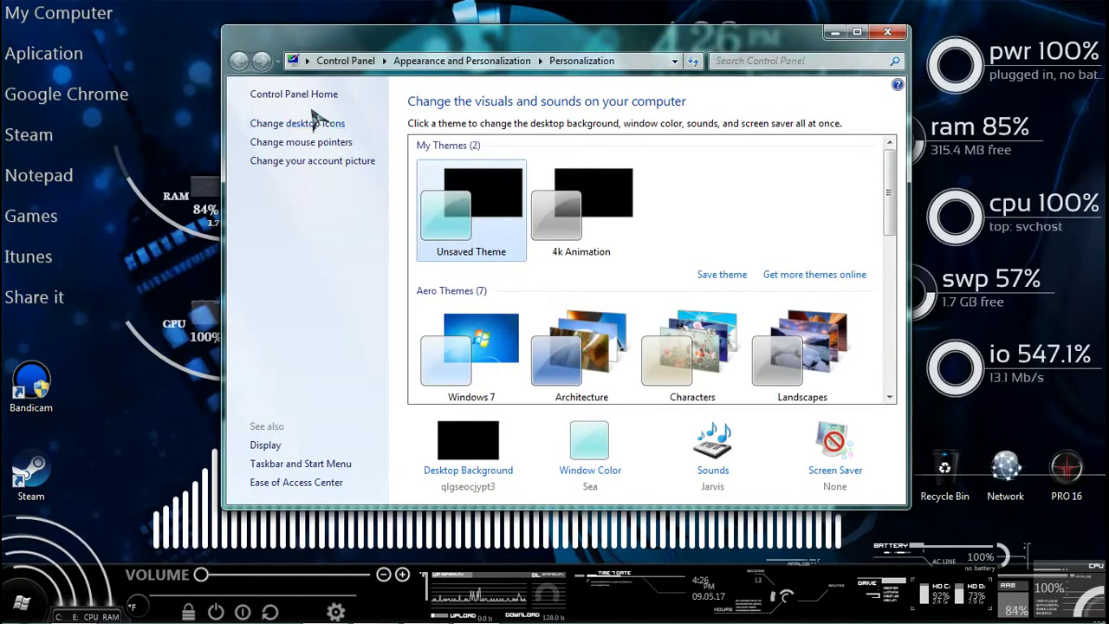
pyautogui.click(337, 127)
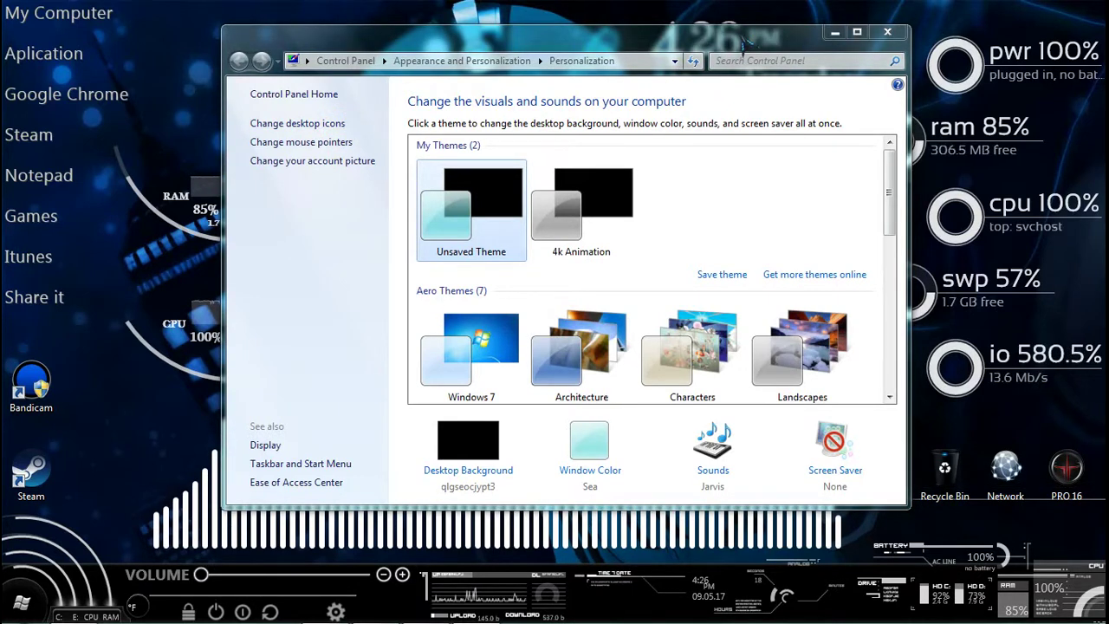
pyautogui.click(297, 123)
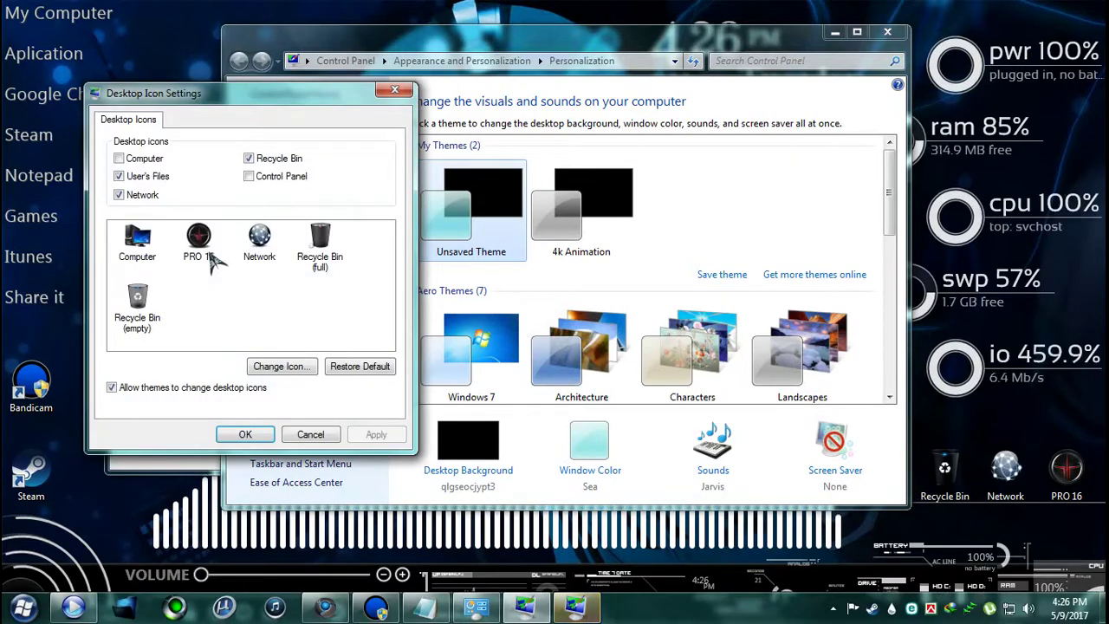
pyautogui.moveTo(576, 606)
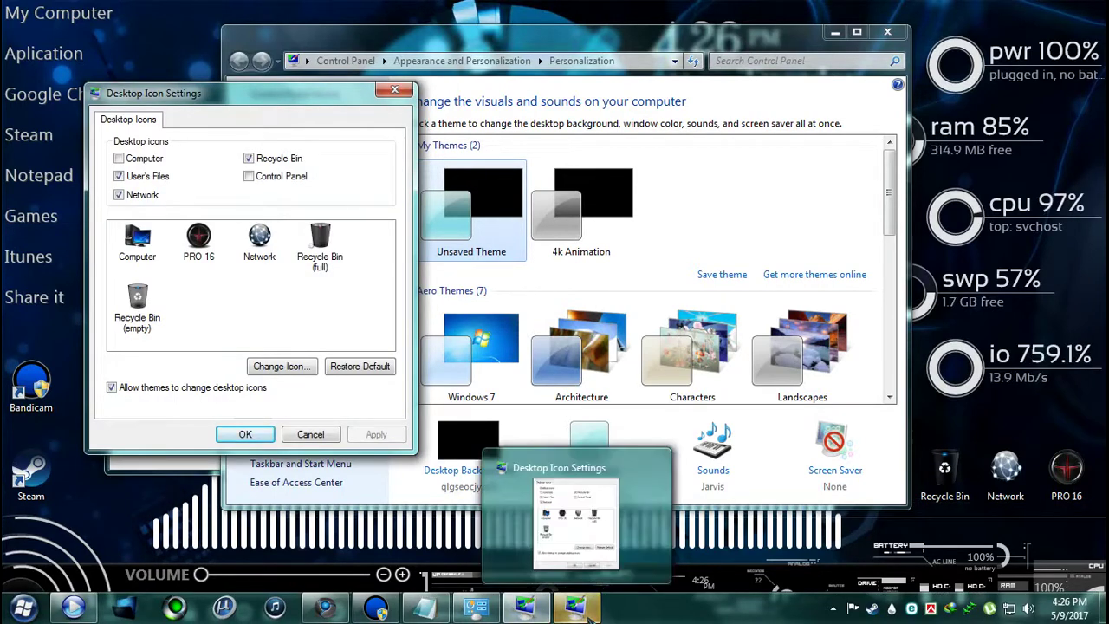
# Close the duplicate Desktop Icon Settings dialog in front of the Personalization window.
pyautogui.click(604, 538)
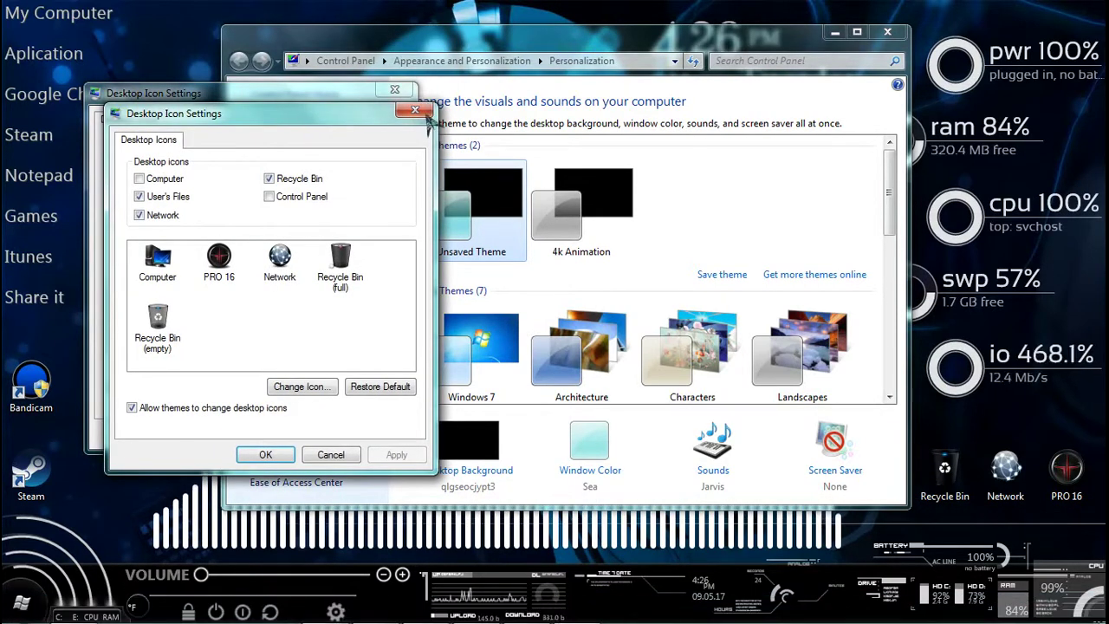
pyautogui.click(191, 241)
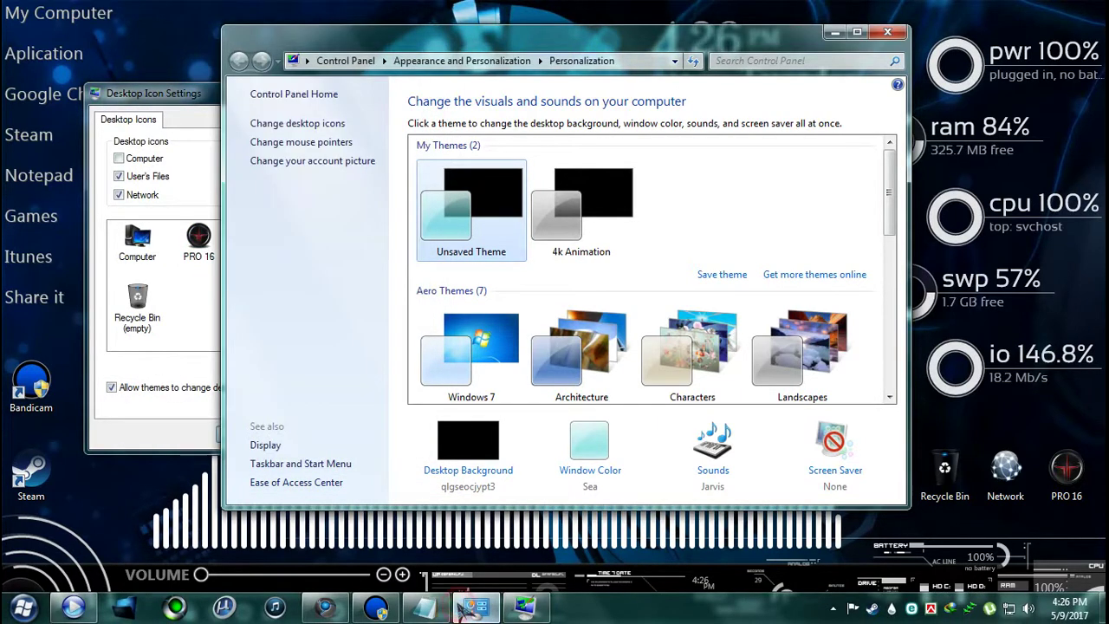
pyautogui.click(502, 607)
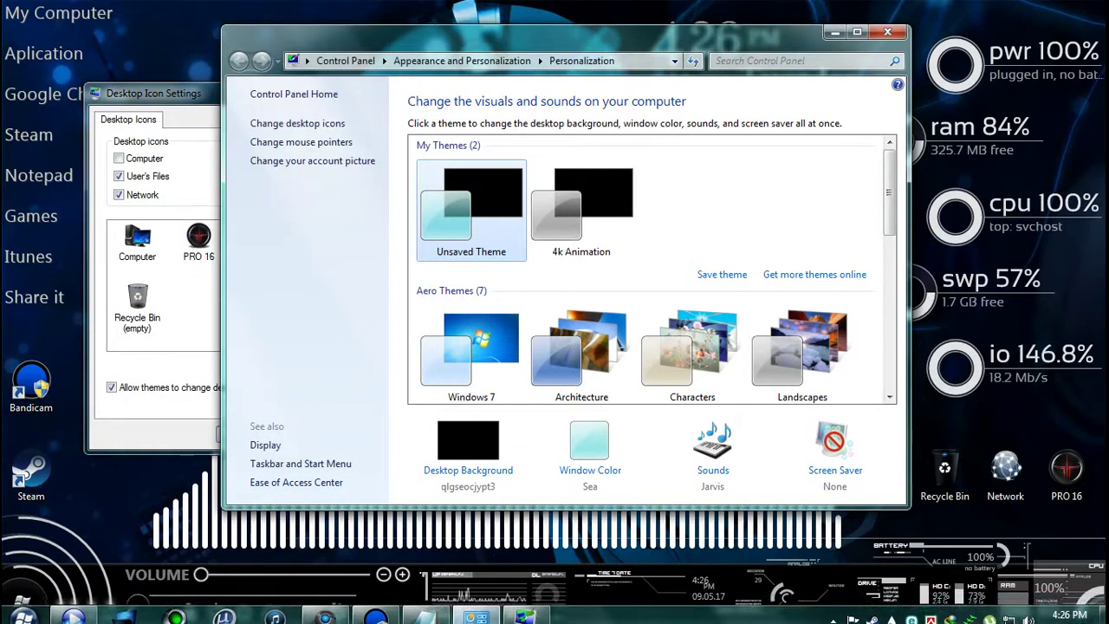
# Return to the Notepad notes and add a line reading "Just hit that goddamn change icon button and select ur icon and hit apply".
pyautogui.click(424, 614)
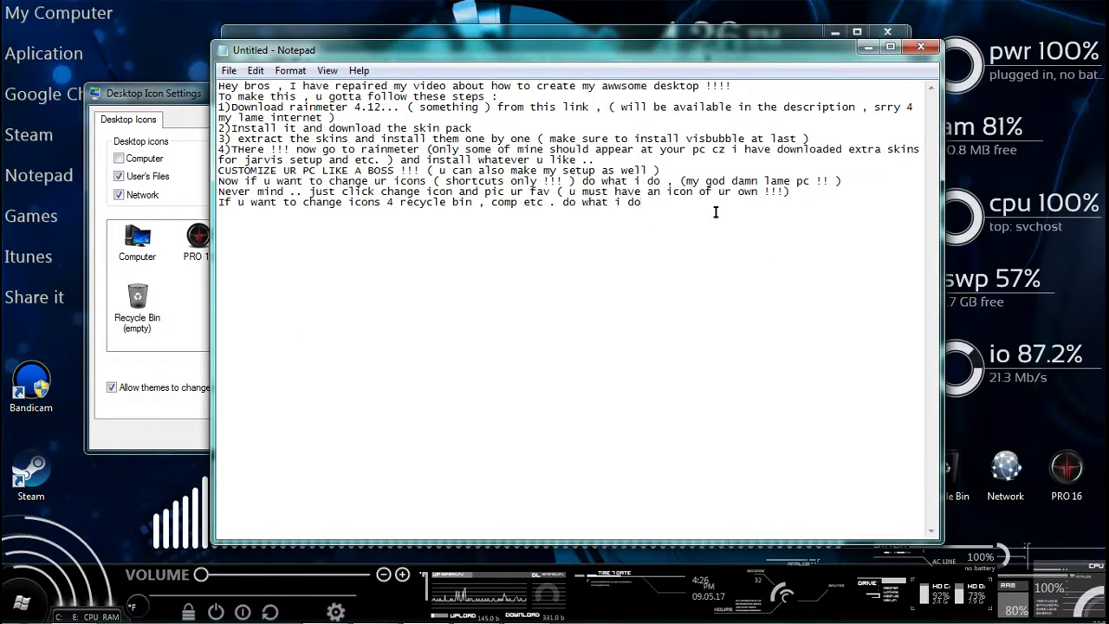
pyautogui.press('Return')
pyautogui.write('J')
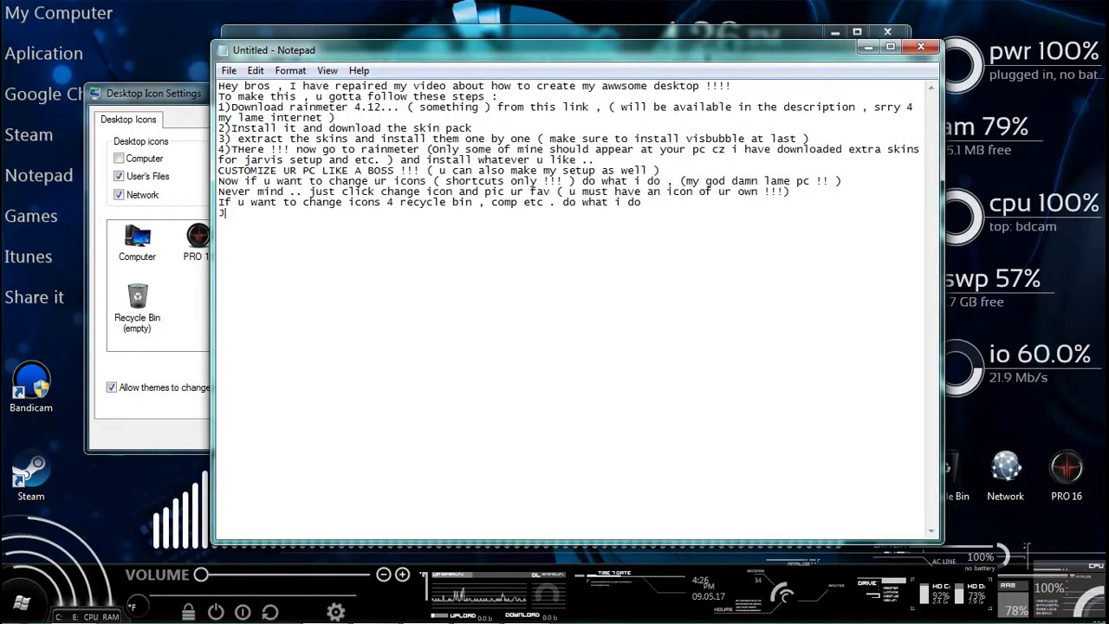
pyautogui.write('ust hit ')
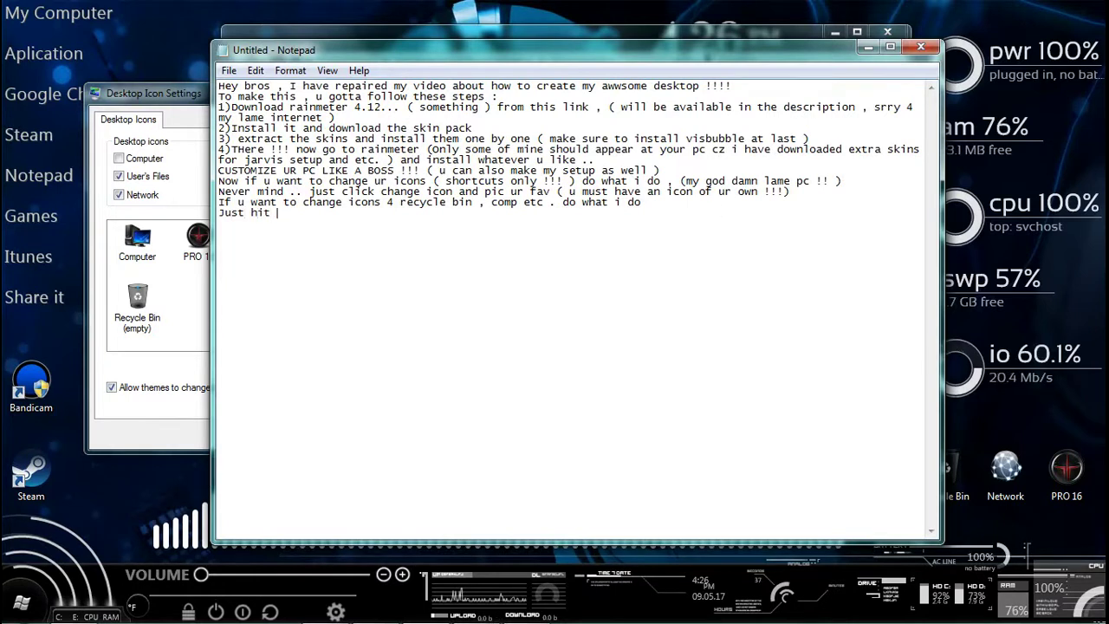
pyautogui.write('that godd')
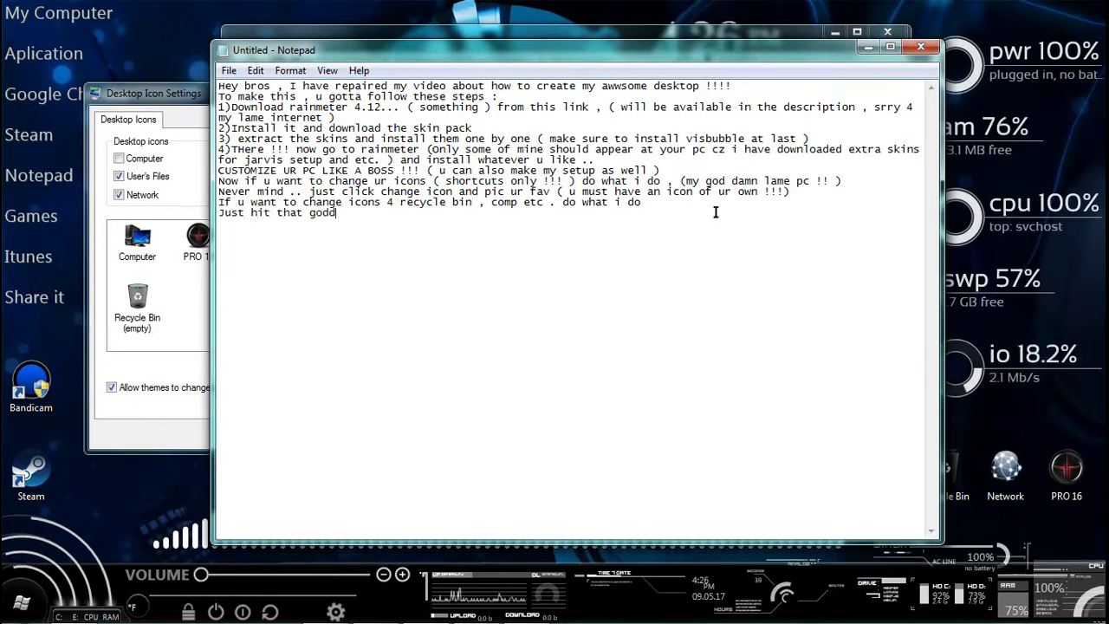
pyautogui.write('amn chang')
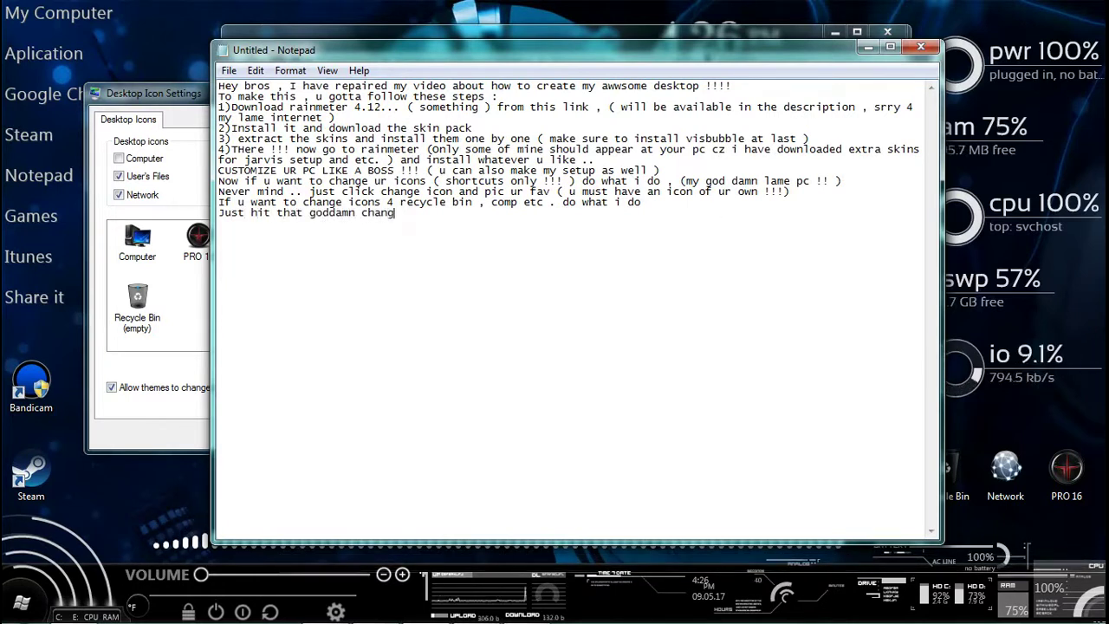
pyautogui.write('e icon b')
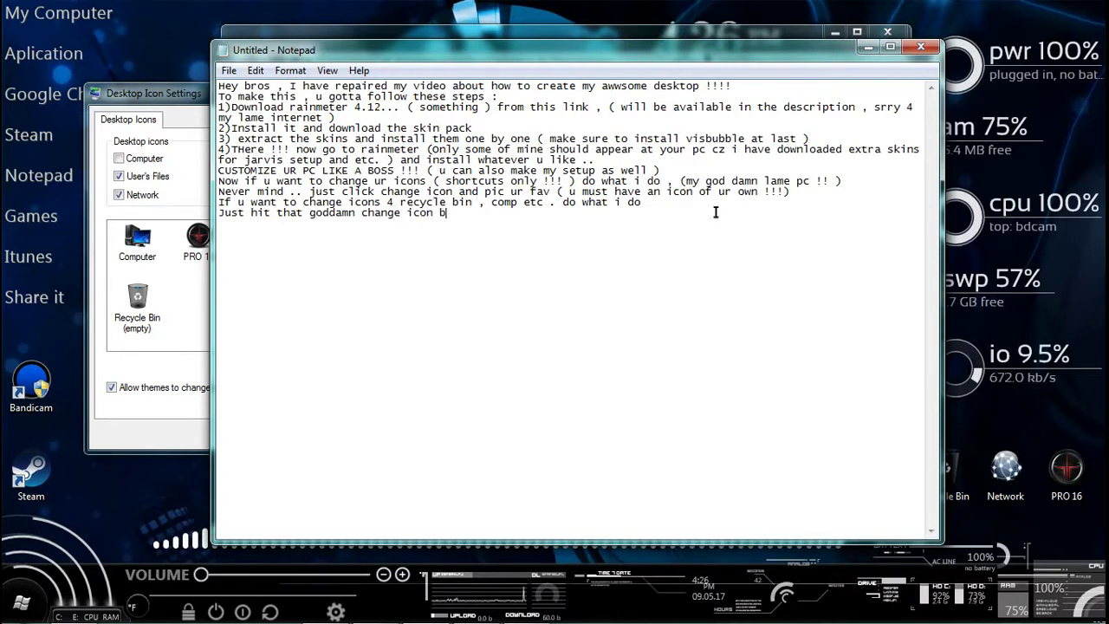
pyautogui.write('utto')
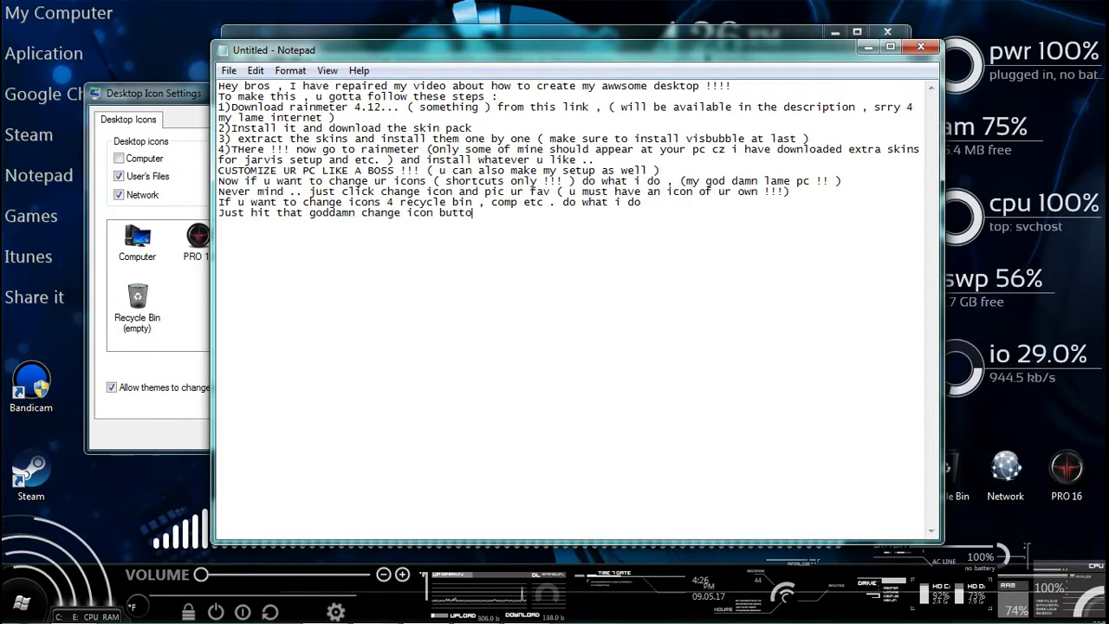
pyautogui.write('n and se')
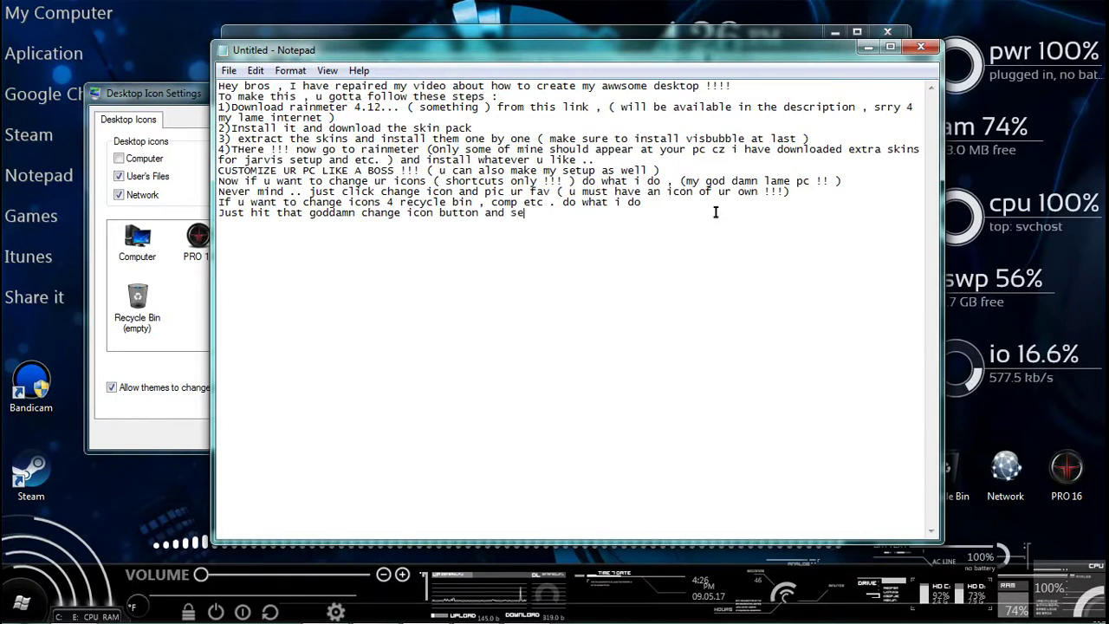
pyautogui.write('lect u')
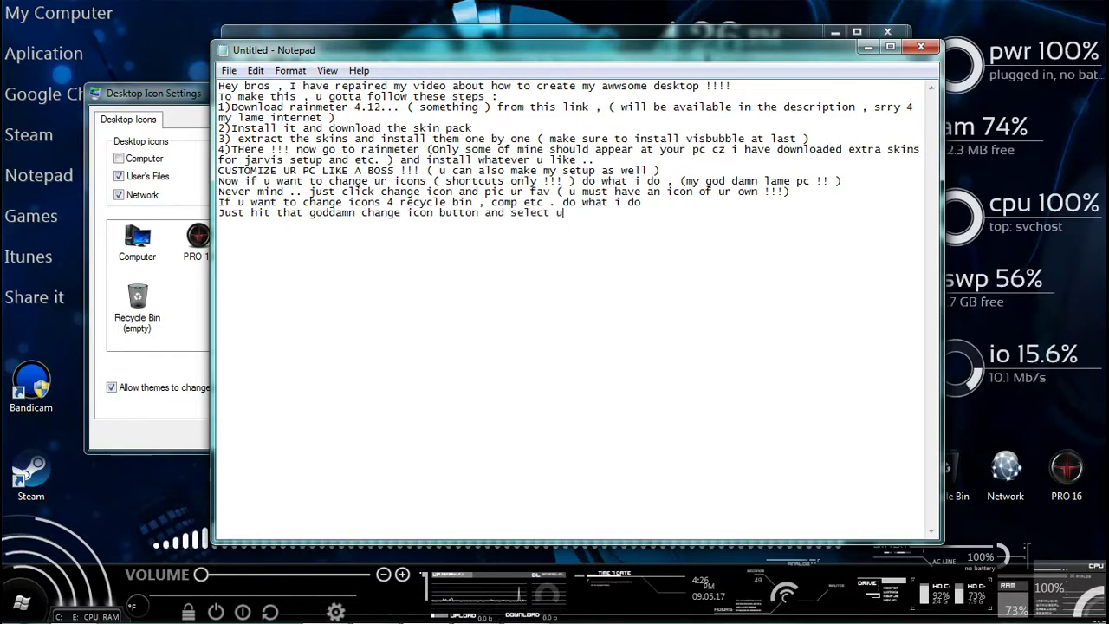
pyautogui.write('r icon an')
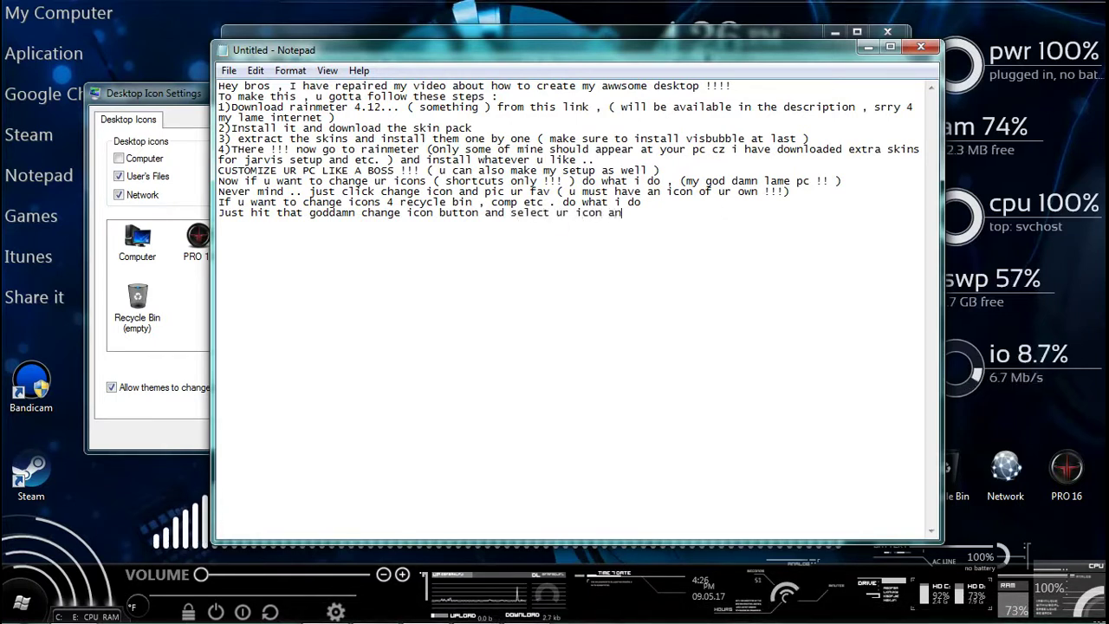
pyautogui.write('d hit apply')
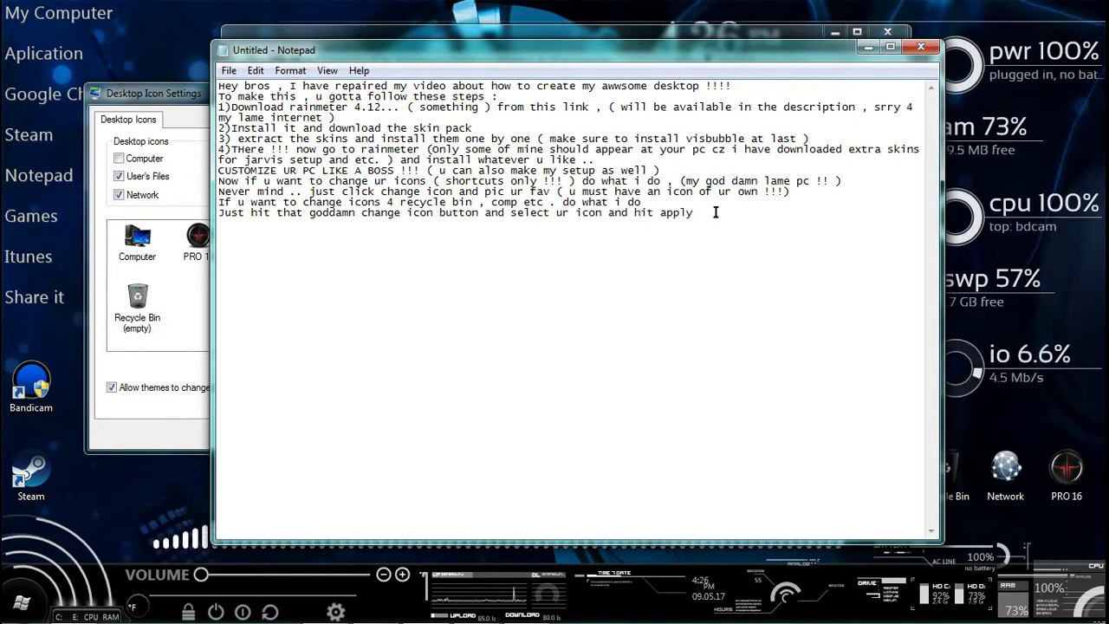
# Add a new line to the notes reading "Same goes 4 ur mouse cursor , just got to change ur mouse cursor ,".
pyautogui.press('Return')
pyautogui.write('Same')
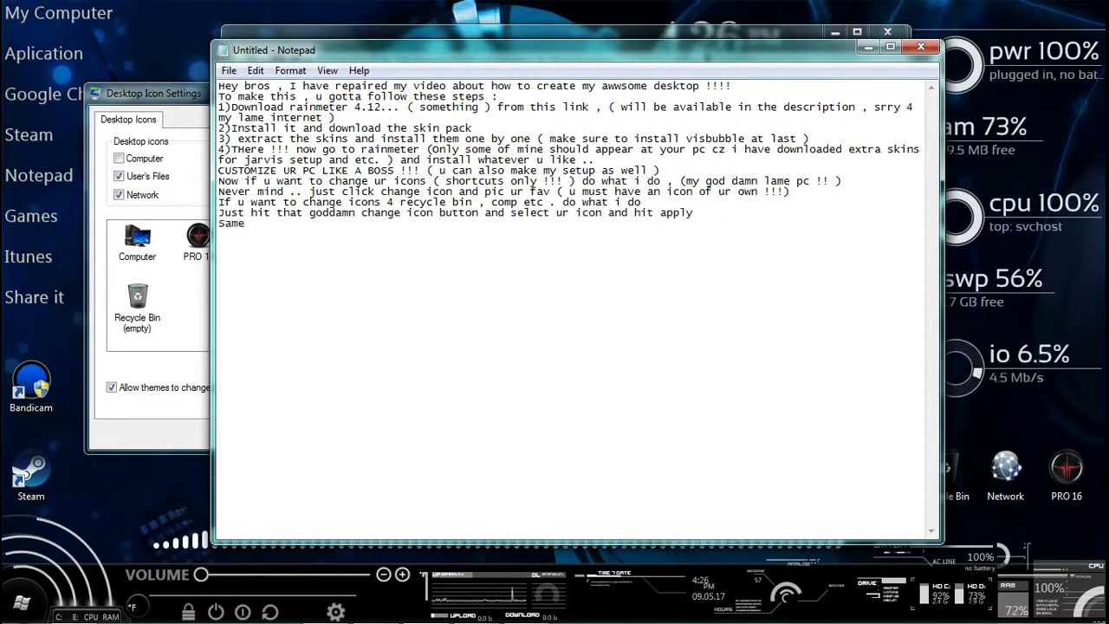
pyautogui.write(' goes 4')
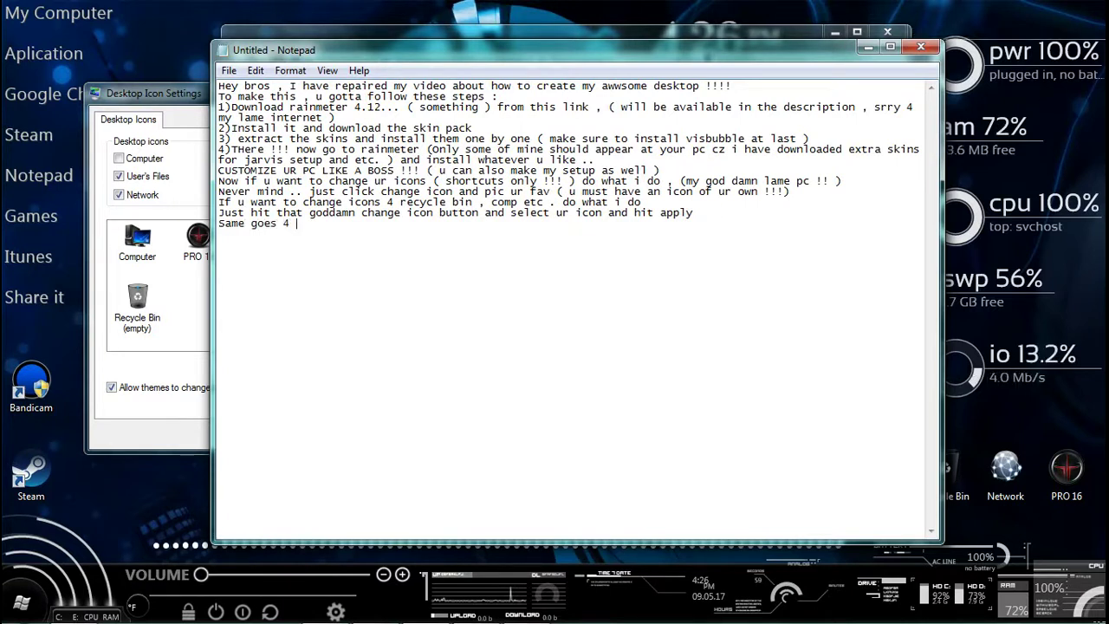
pyautogui.write(' ur mouse ')
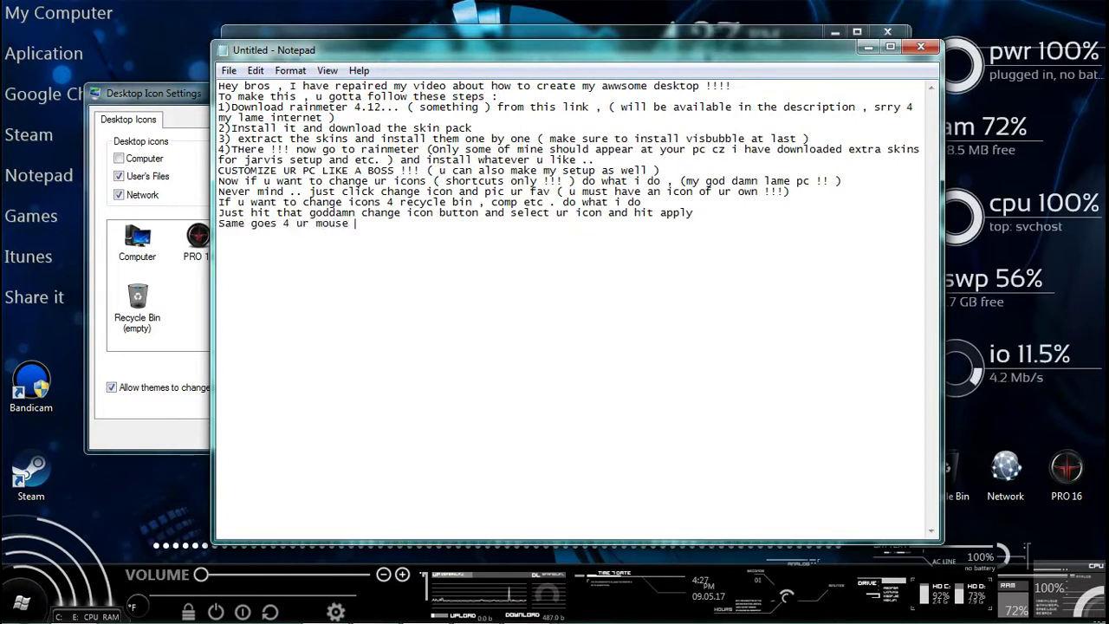
pyautogui.write('cursor')
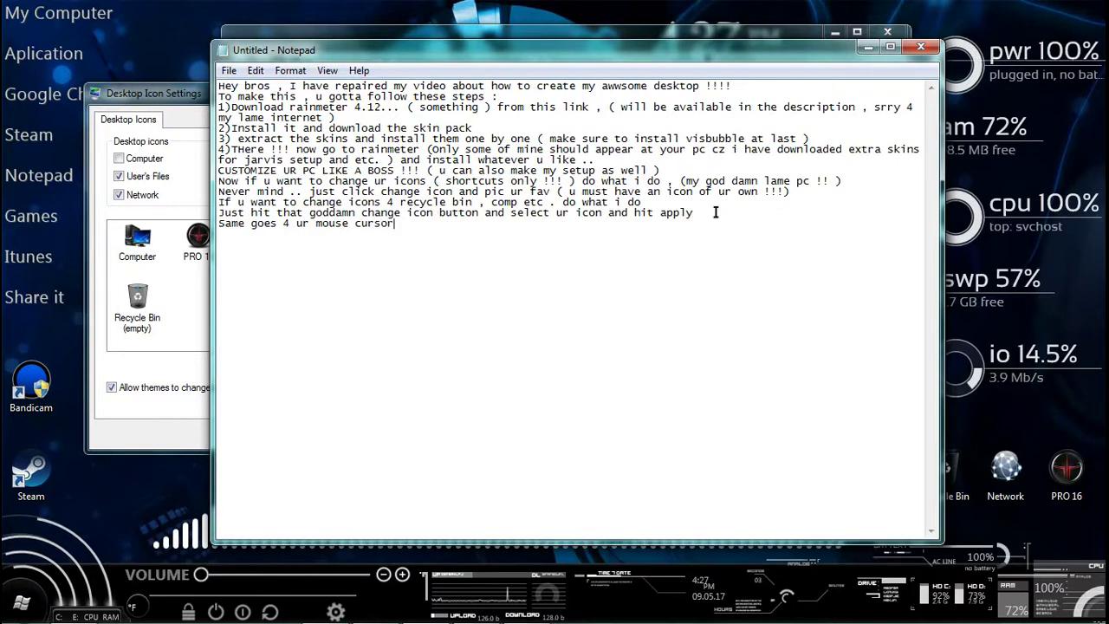
pyautogui.write(' , ')
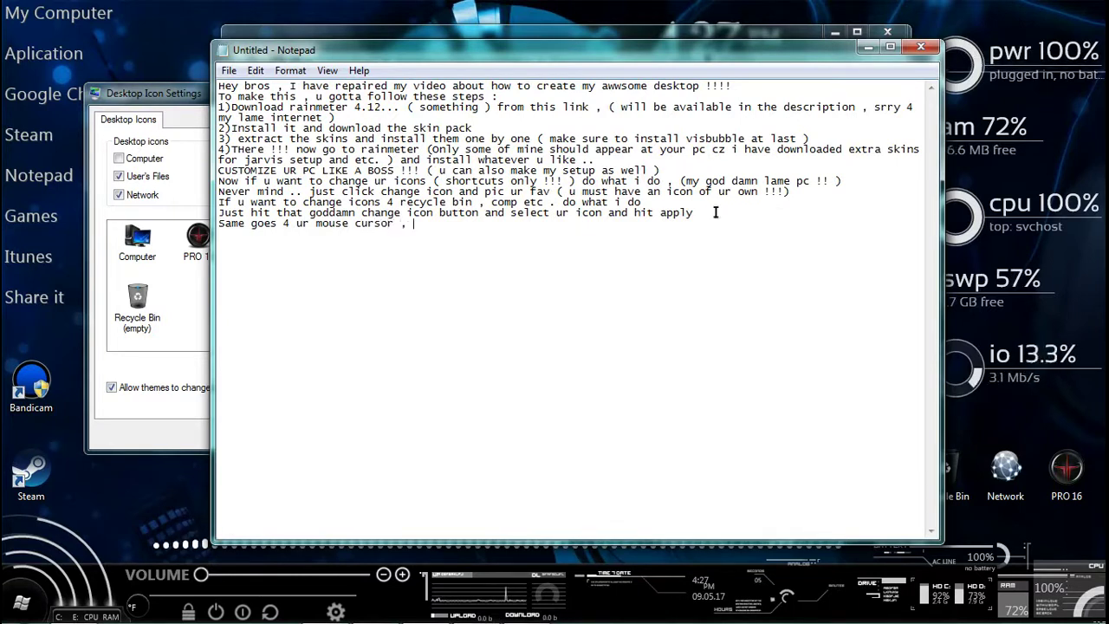
pyautogui.write('just')
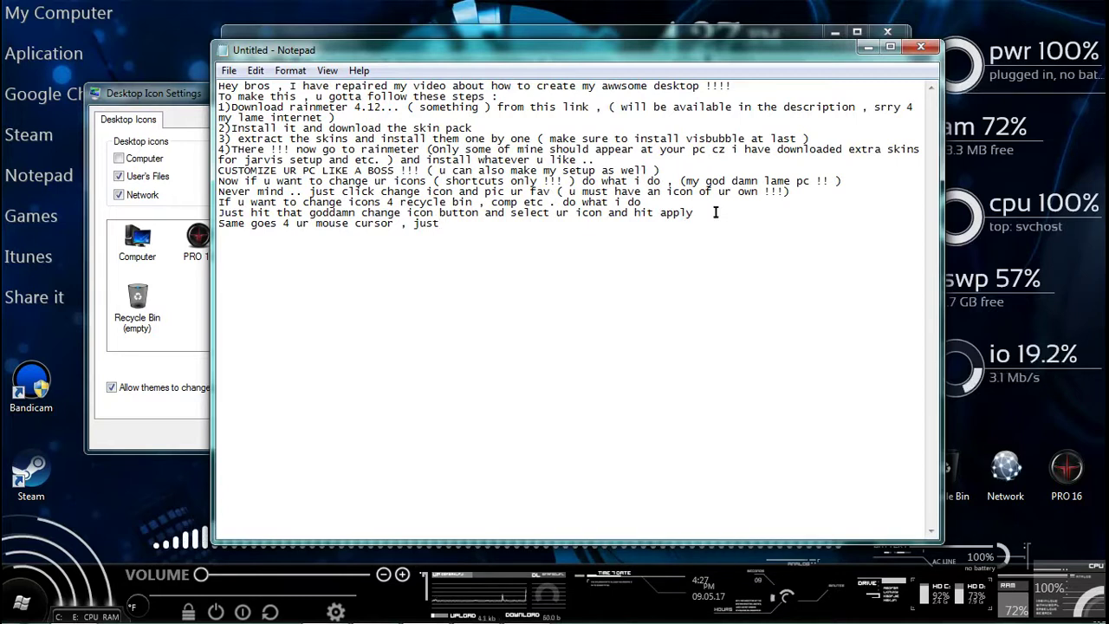
pyautogui.write(' got to c')
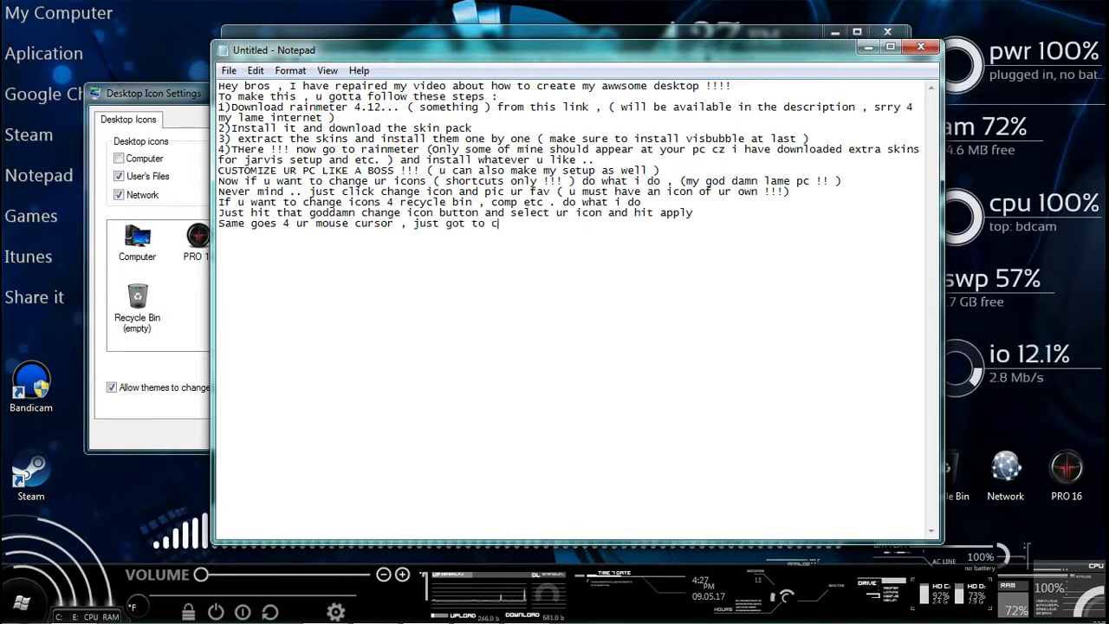
pyautogui.write('hange ur ')
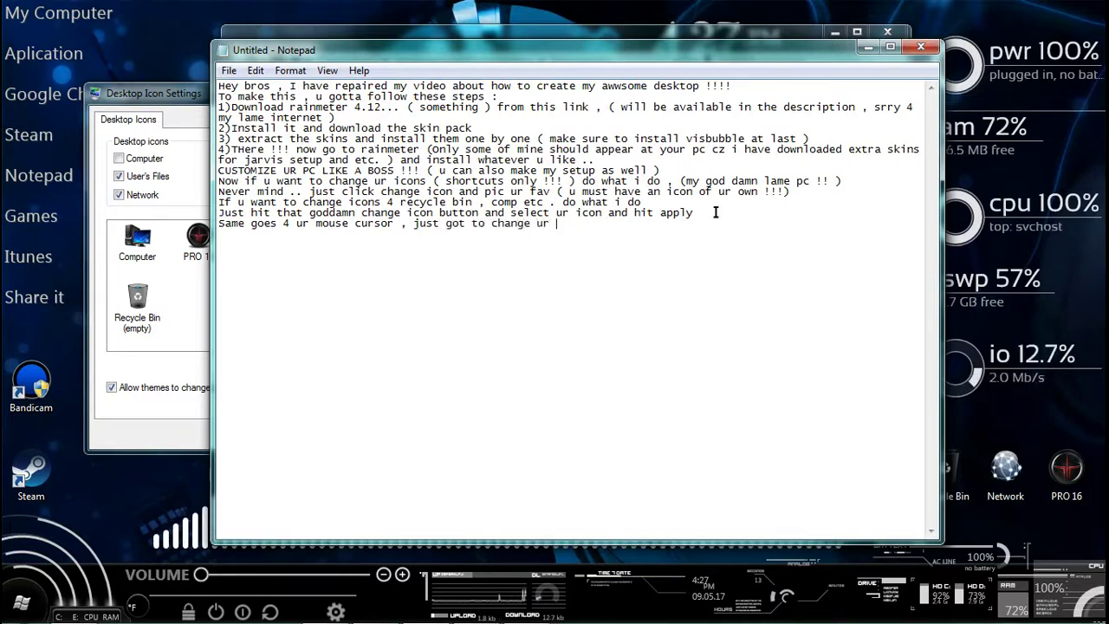
pyautogui.write('mouse c')
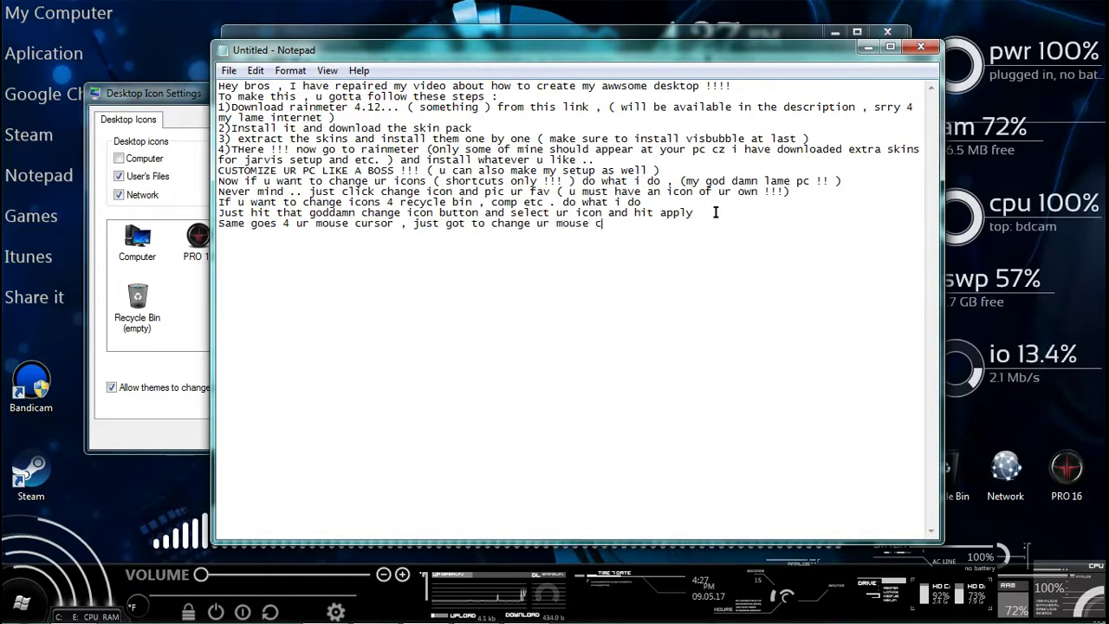
pyautogui.write('urs')
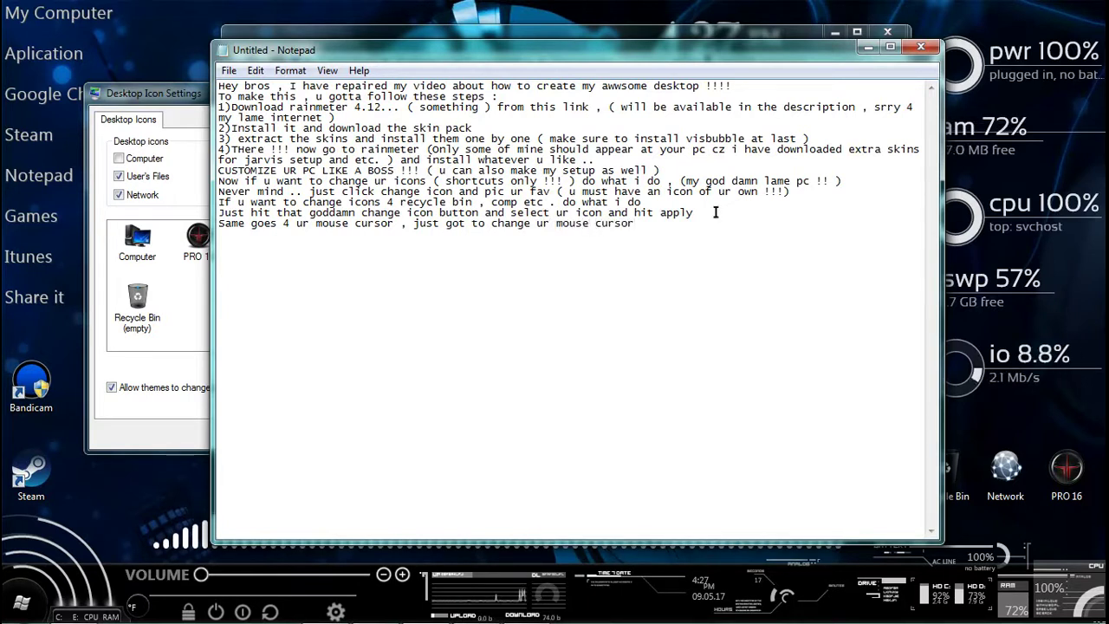
pyautogui.write('or')
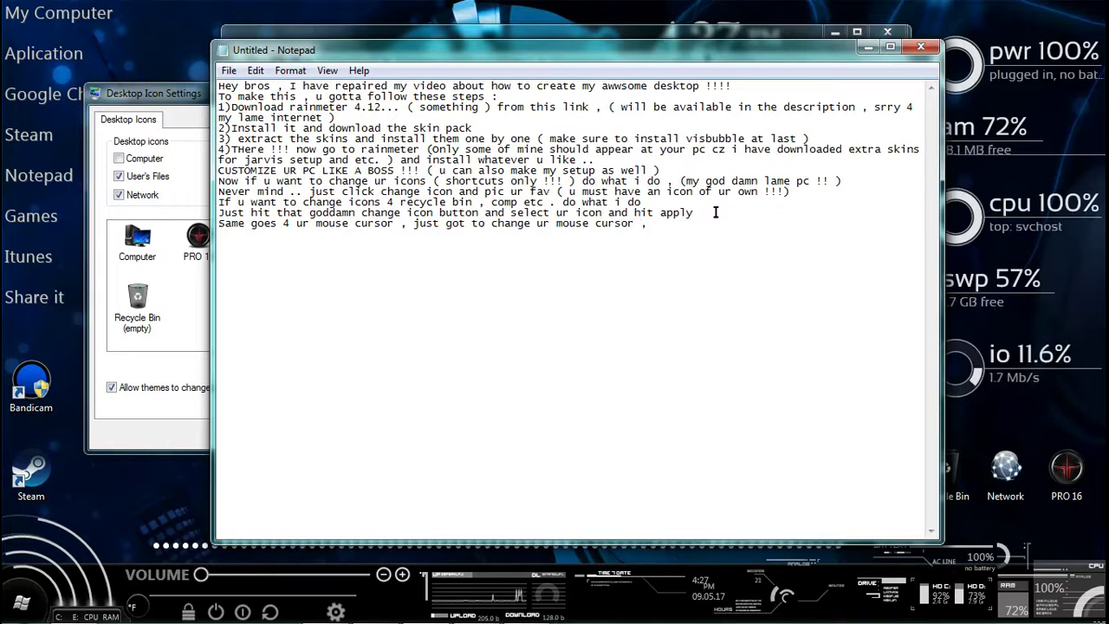
# Close the Desktop Icon Settings dialog and open the mouse pointer settings from the Personalization window.
pyautogui.click(150, 94)
pyautogui.click(392, 90)
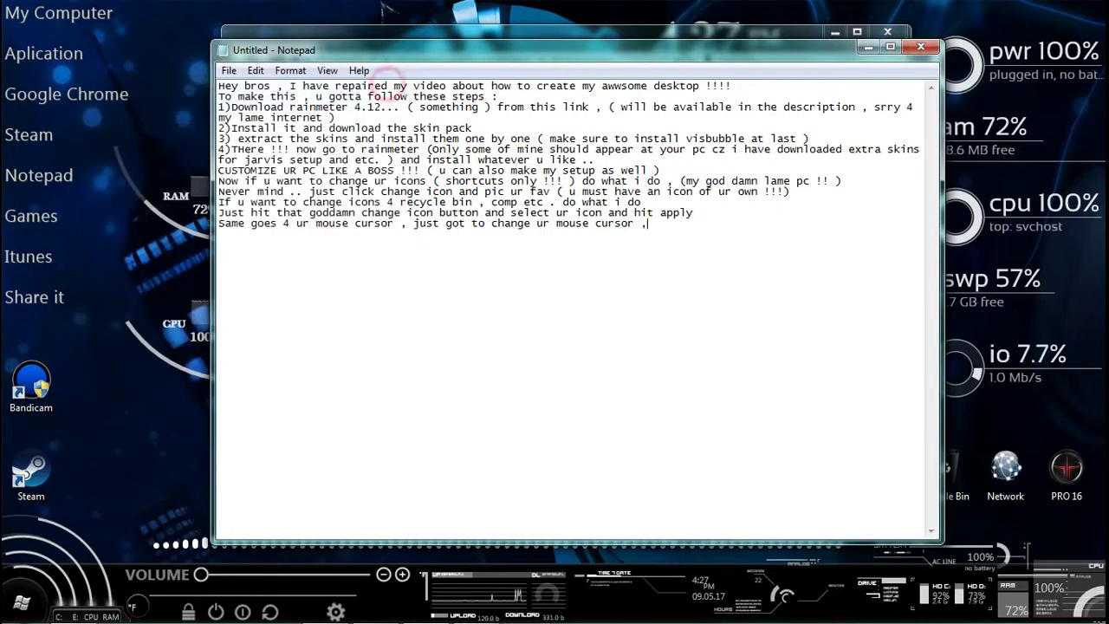
pyautogui.click(381, 32)
pyautogui.click(329, 143)
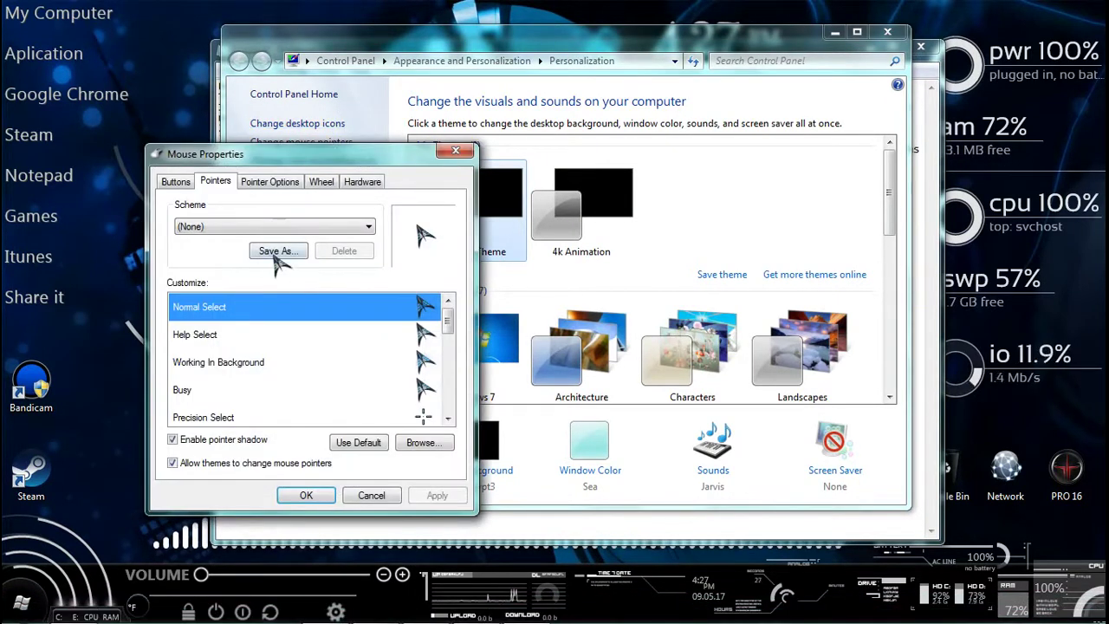
# Show the cursor file browser for the Normal Select pointer, and close it along with the Mouse Properties and Personalization windows.
pyautogui.click(176, 182)
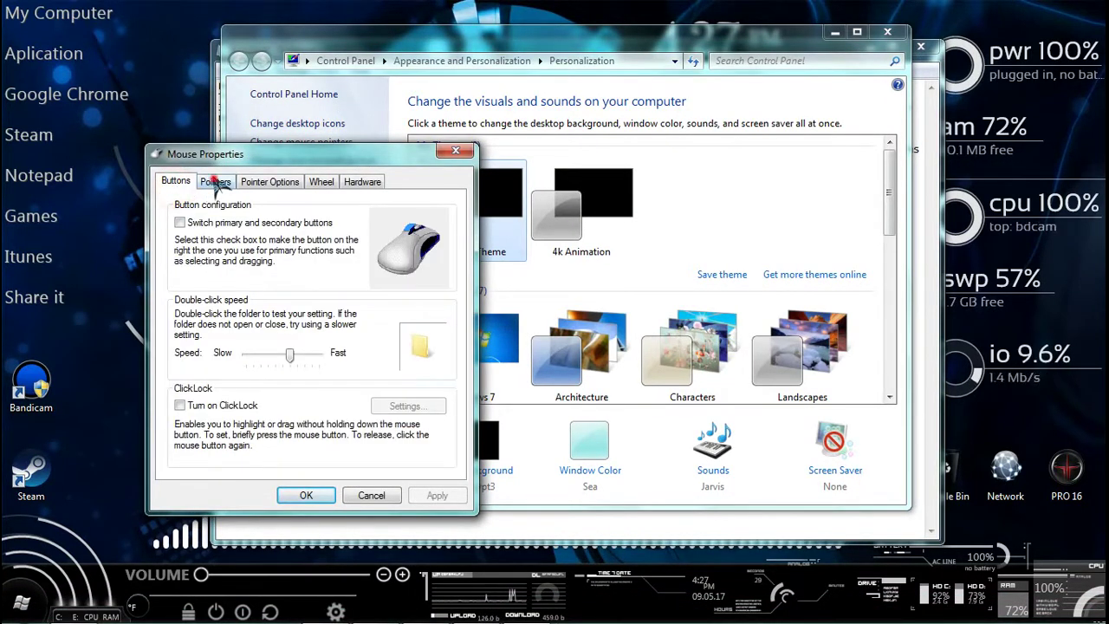
pyautogui.click(216, 181)
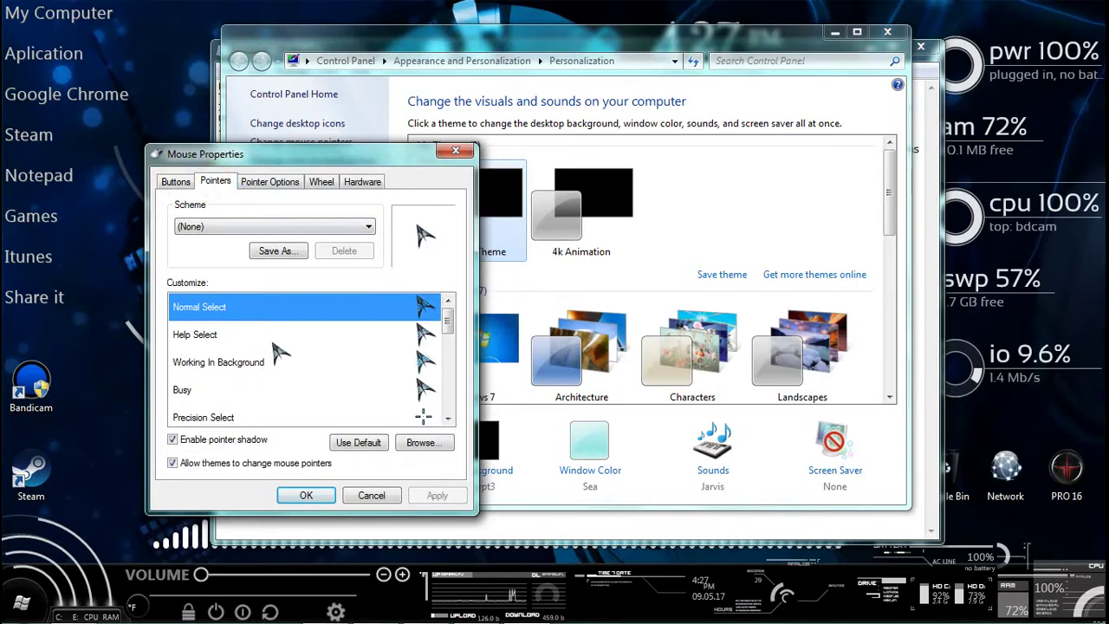
pyautogui.click(433, 443)
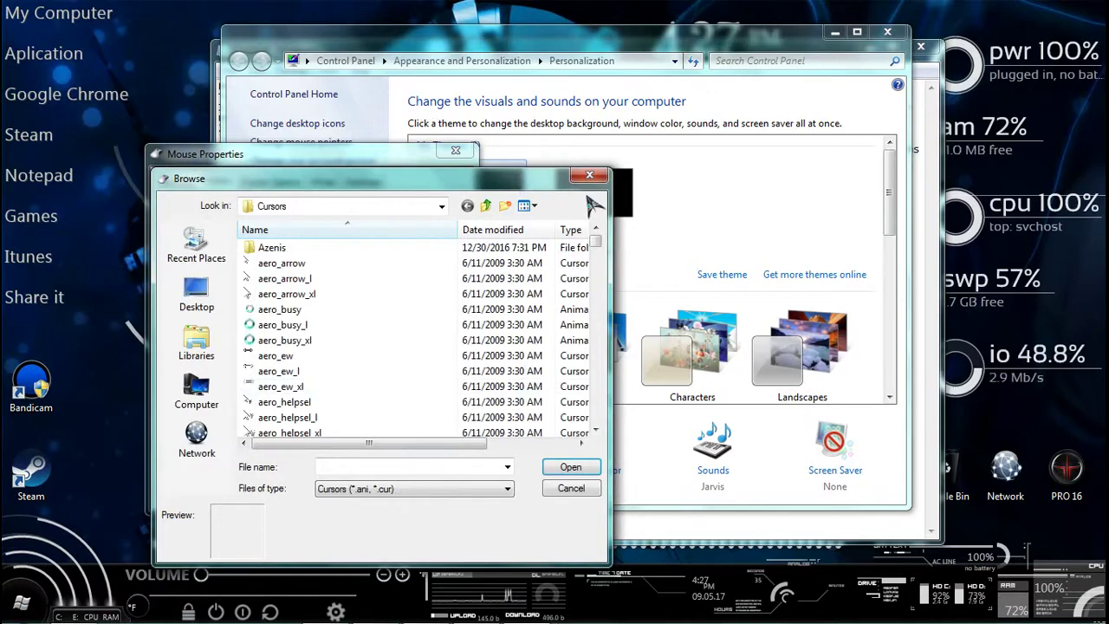
pyautogui.click(589, 177)
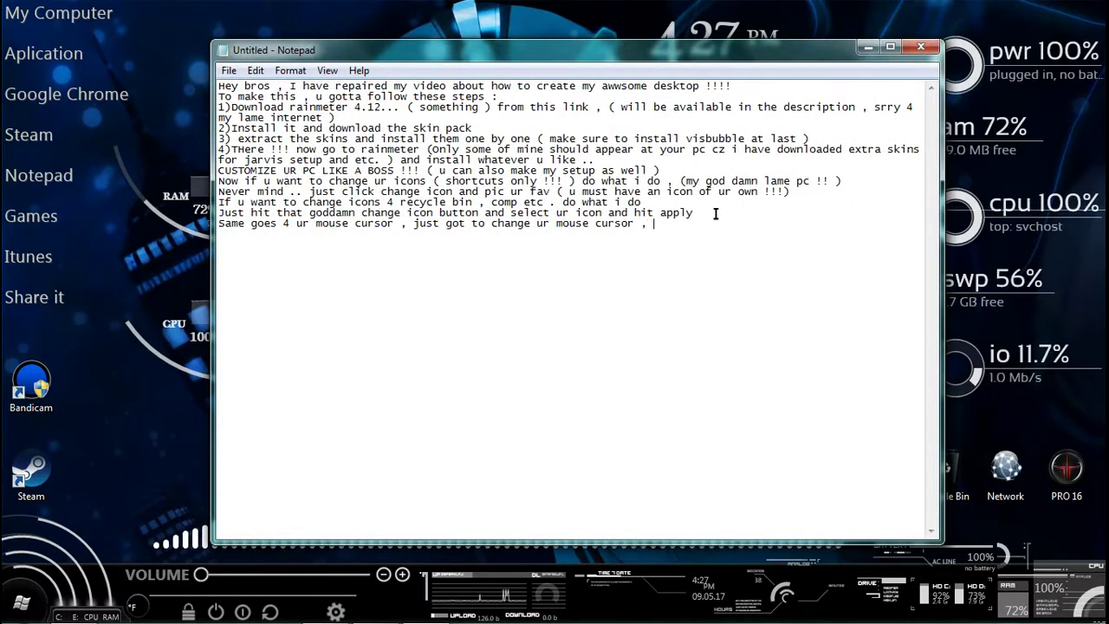
# Complete the mouse cursor line in the notes with "click browse and select ur pack !!!".
pyautogui.write('c')
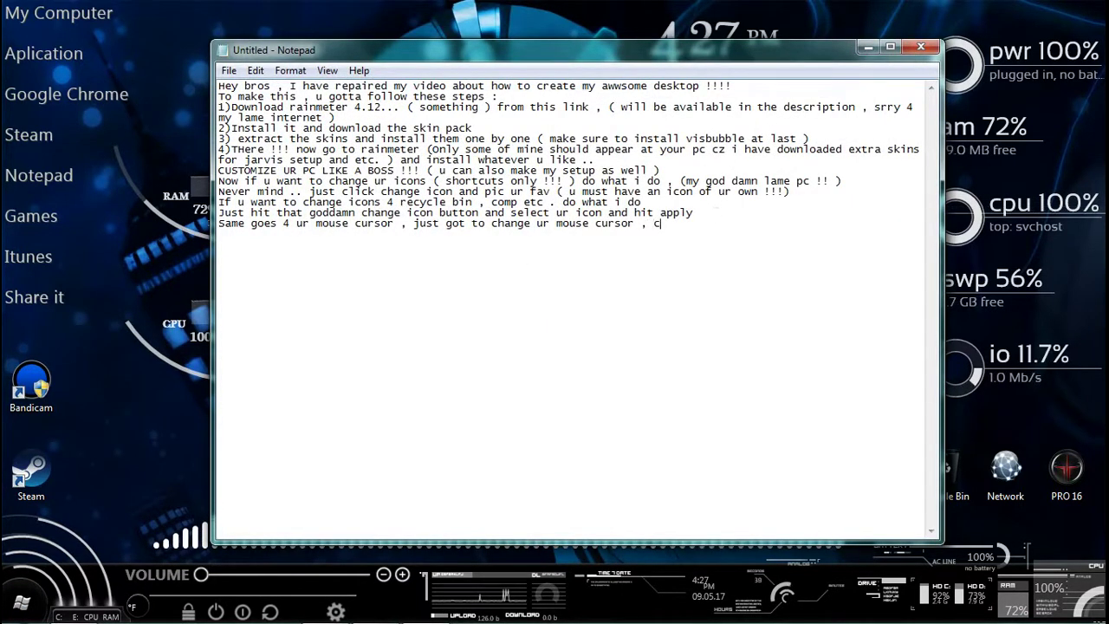
pyautogui.write('lick bro')
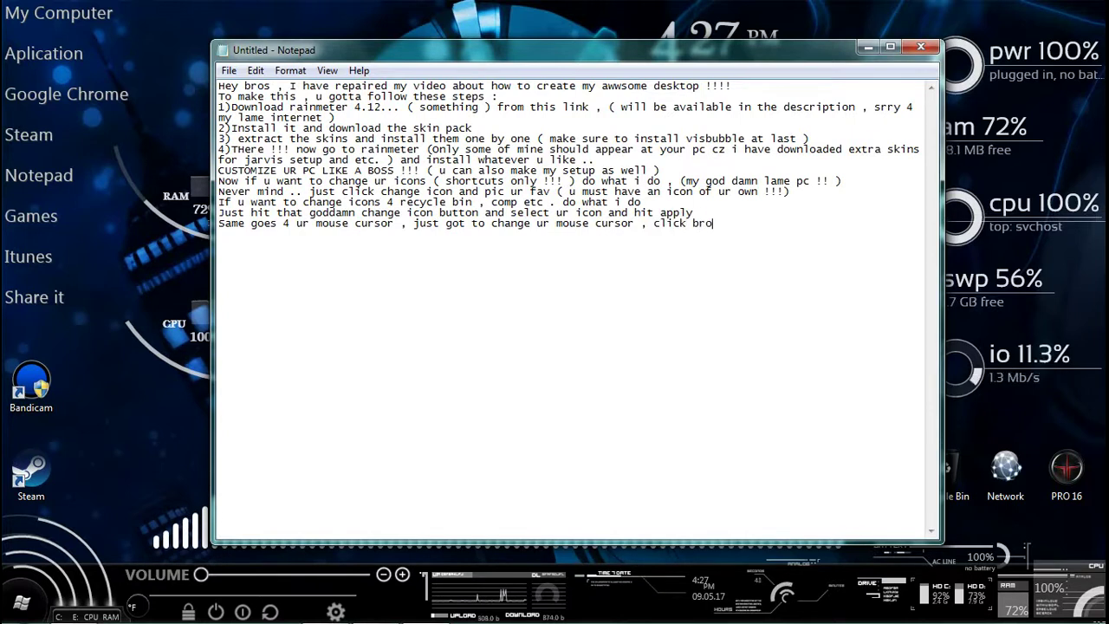
pyautogui.write('wse and s')
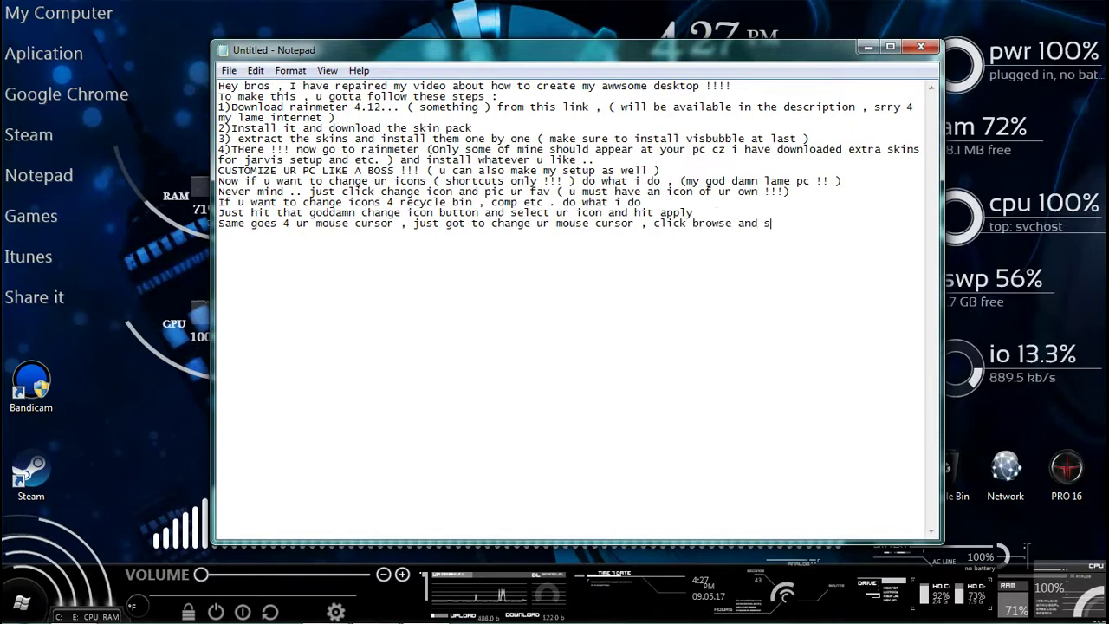
pyautogui.write('elect ur ')
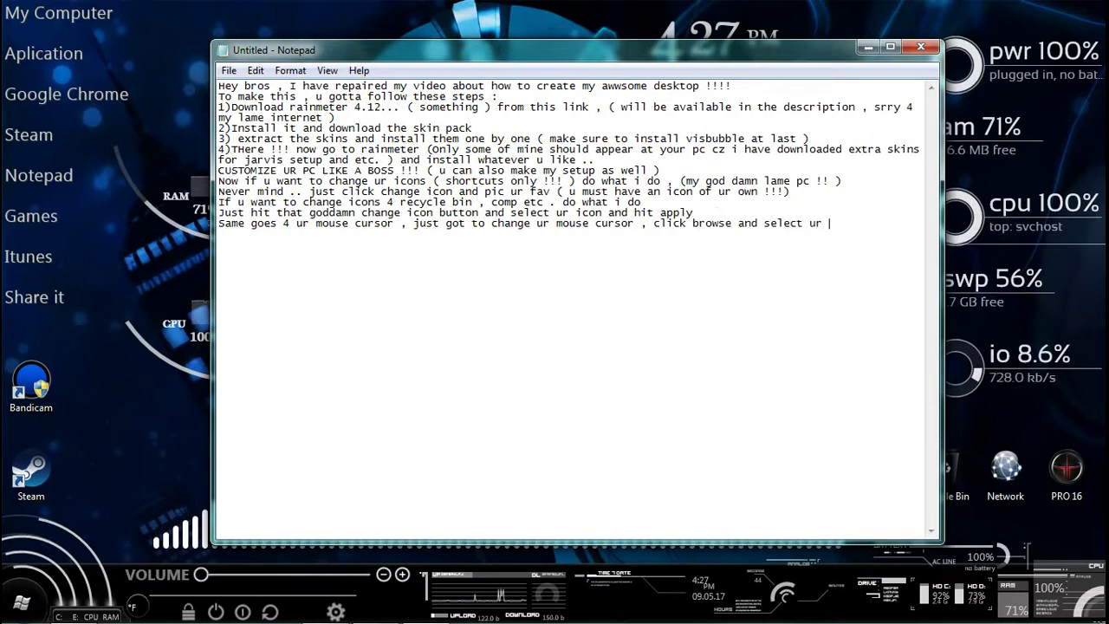
pyautogui.write('pc')
pyautogui.write('ack ')
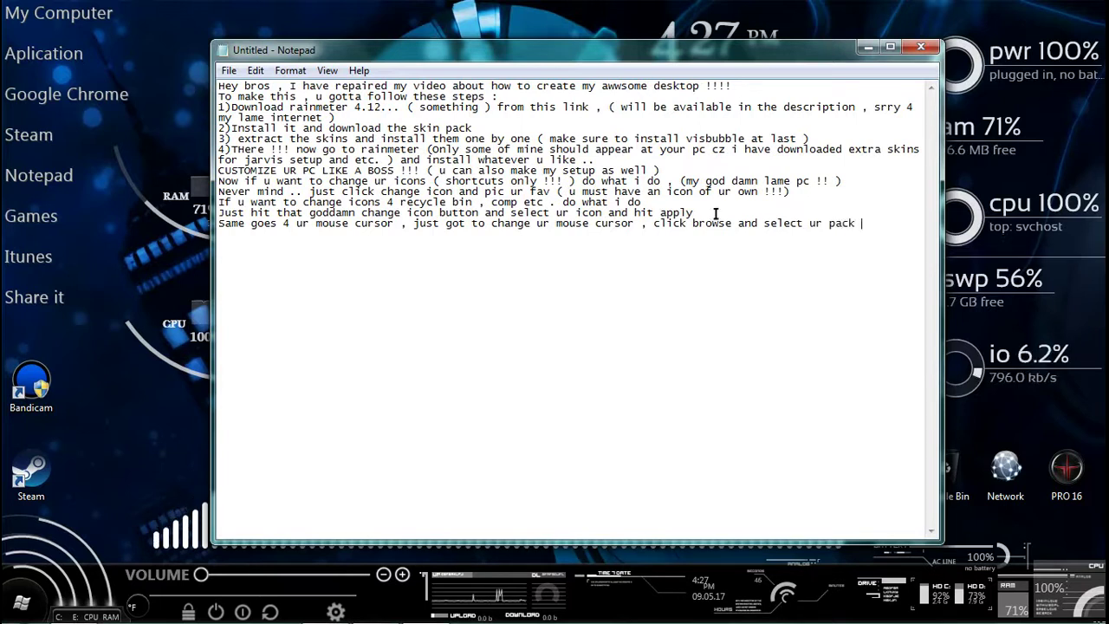
pyautogui.write('!!!')
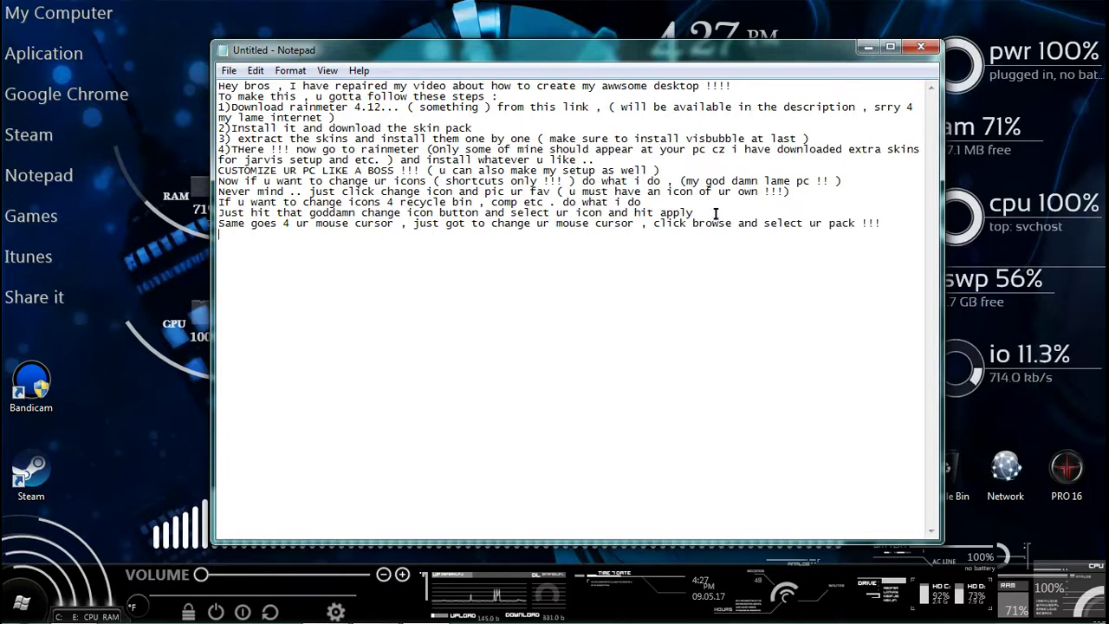
# Add a new line to the notes reading "Thx bros 4 staying with me ...".
pyautogui.write(' br')
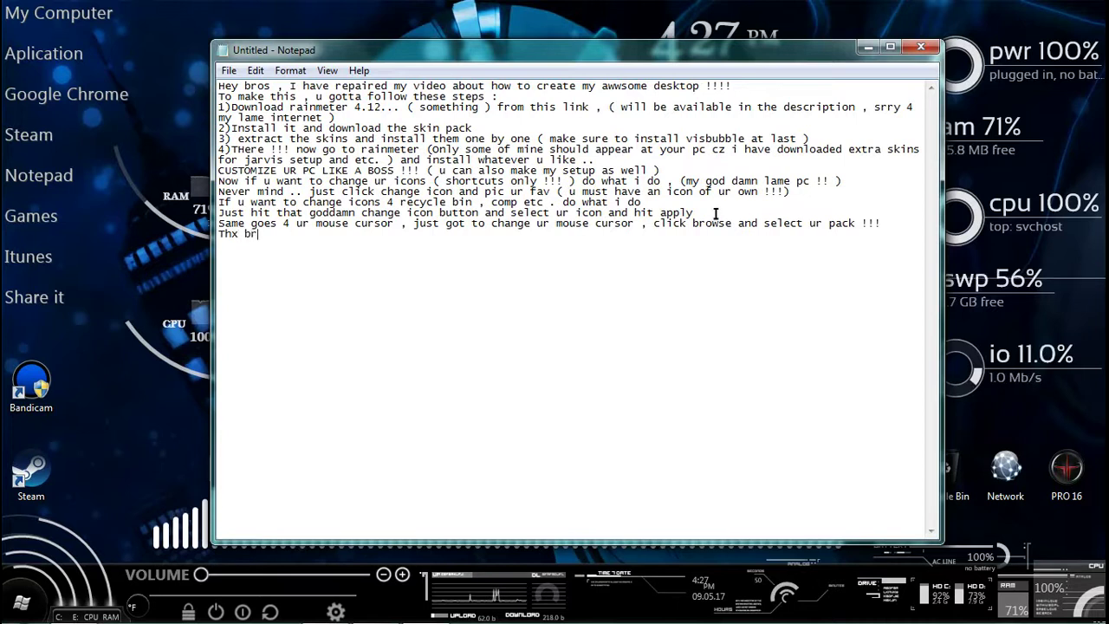
pyautogui.write('os 4 ')
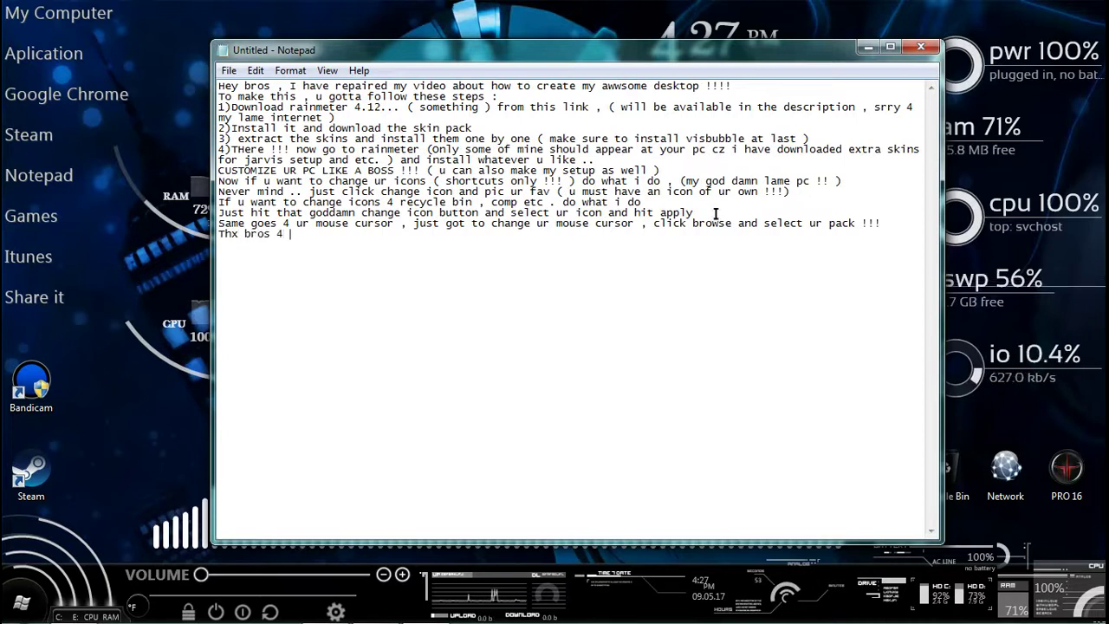
pyautogui.write('staying ')
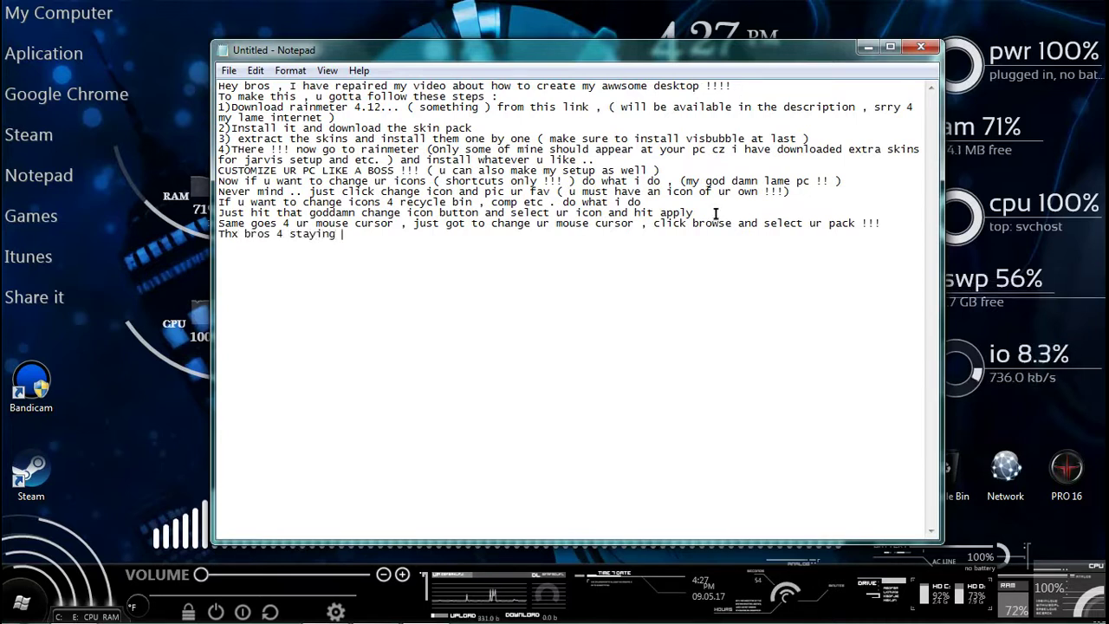
pyautogui.write('with me ..')
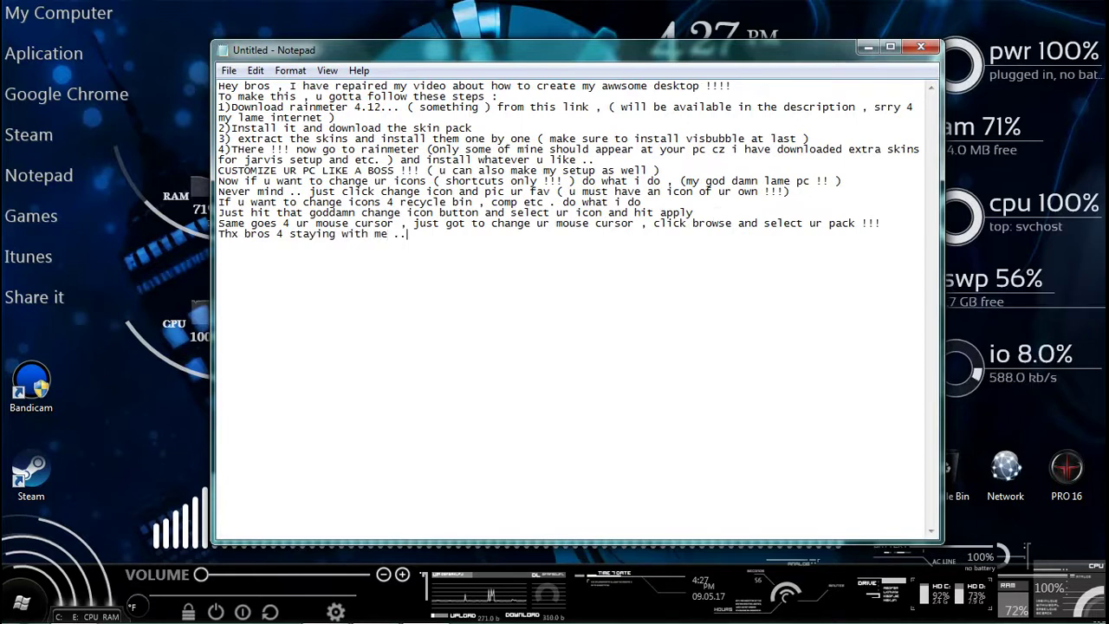
pyautogui.write('.')
pyautogui.press('Return')
# Write "1 last poing , if u want to download this song .." on the line below the thanks.
pyautogui.write('1 la')
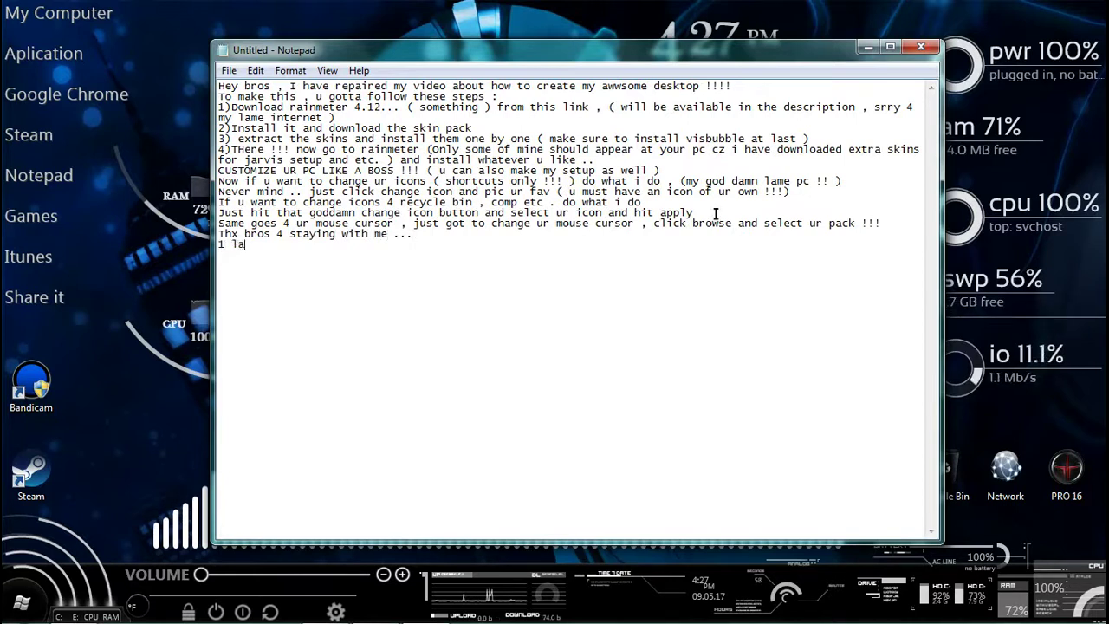
pyautogui.write('st poing .')
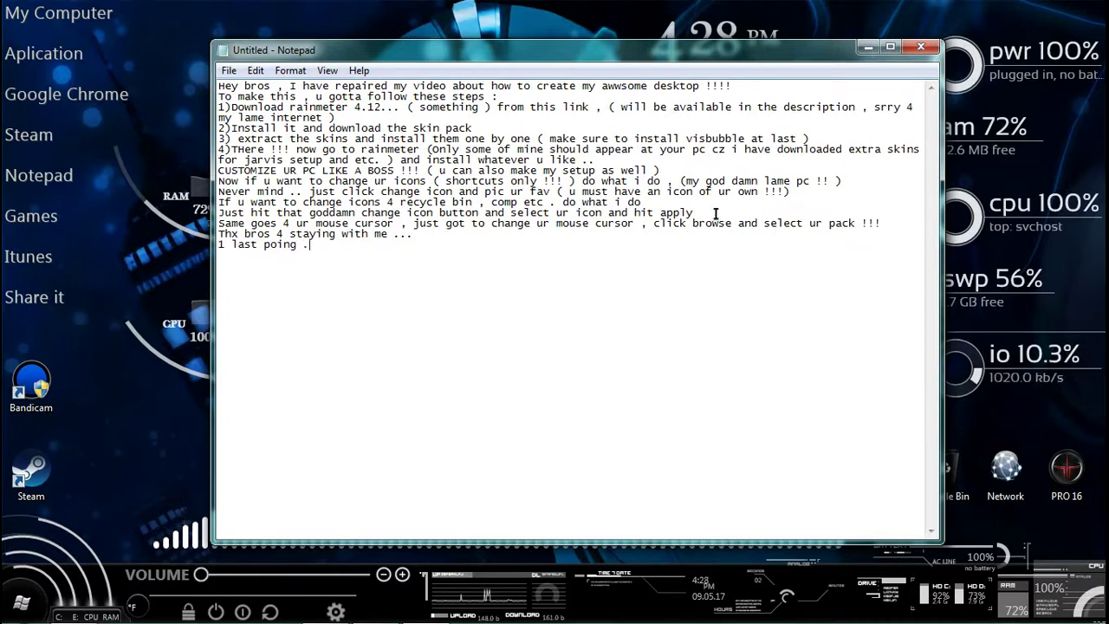
pyautogui.press('BackSpace')
pyautogui.write(', ')
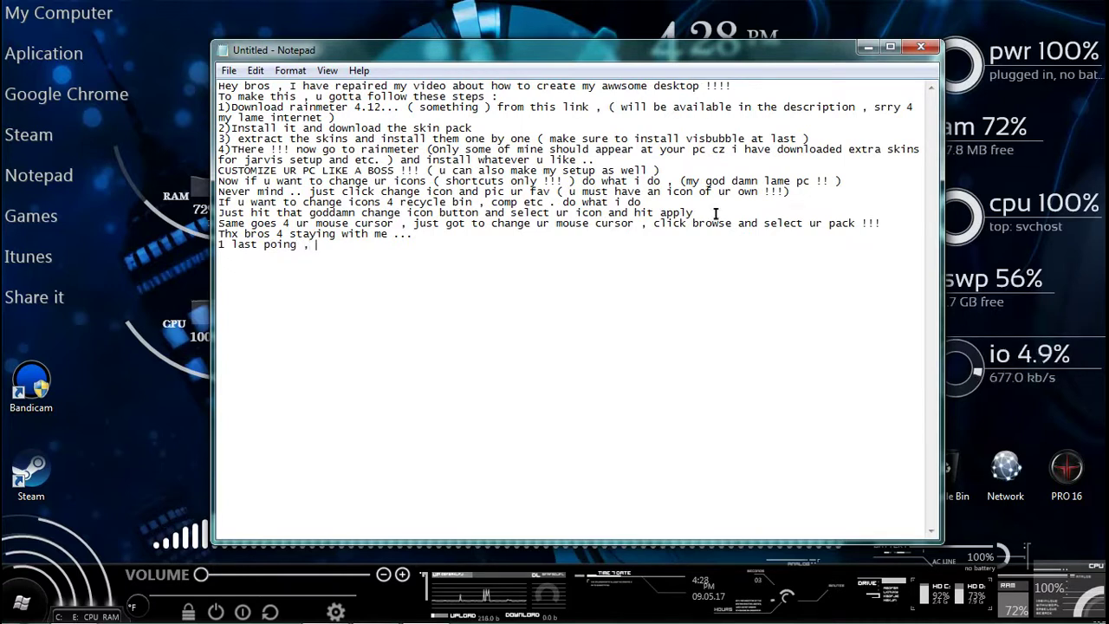
pyautogui.write('if u want')
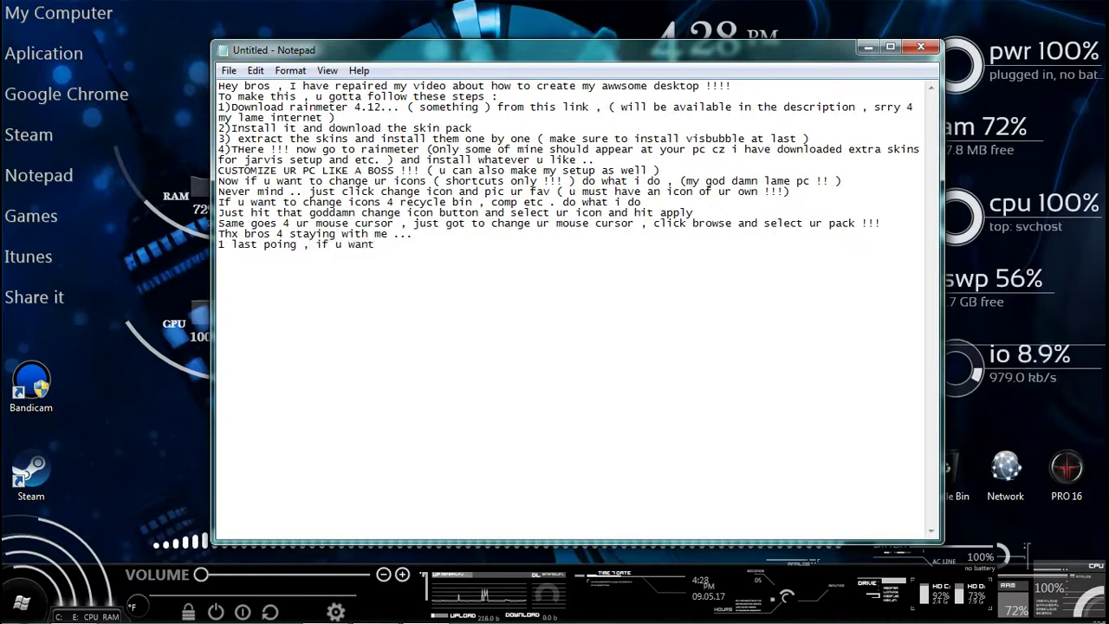
pyautogui.write(' to do')
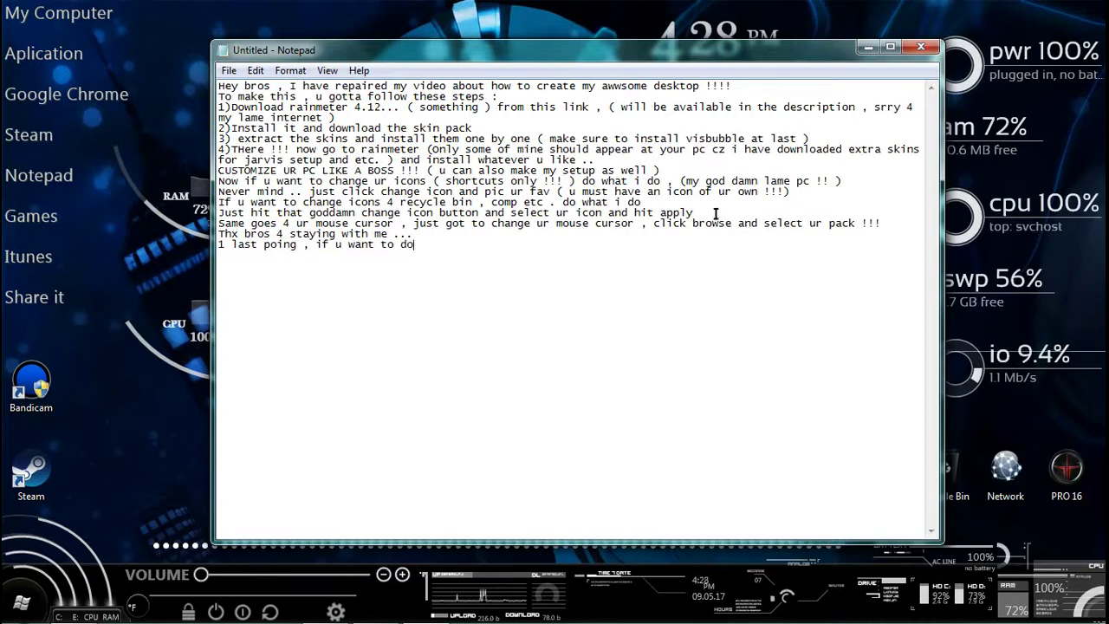
pyautogui.write('wnload th')
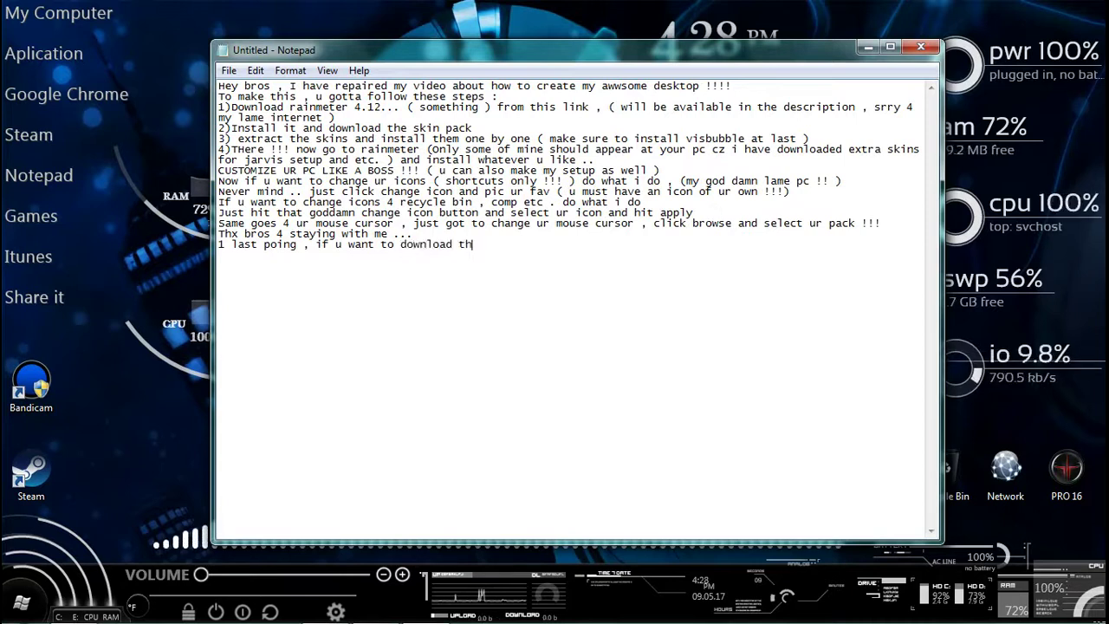
pyautogui.write('is song')
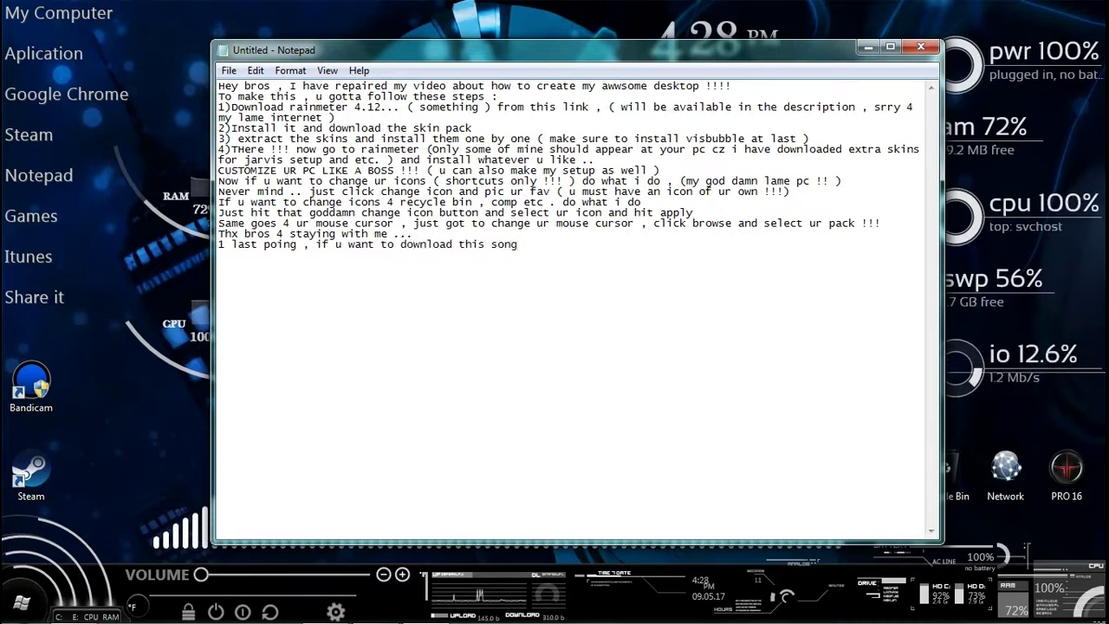
pyautogui.write(' ..')
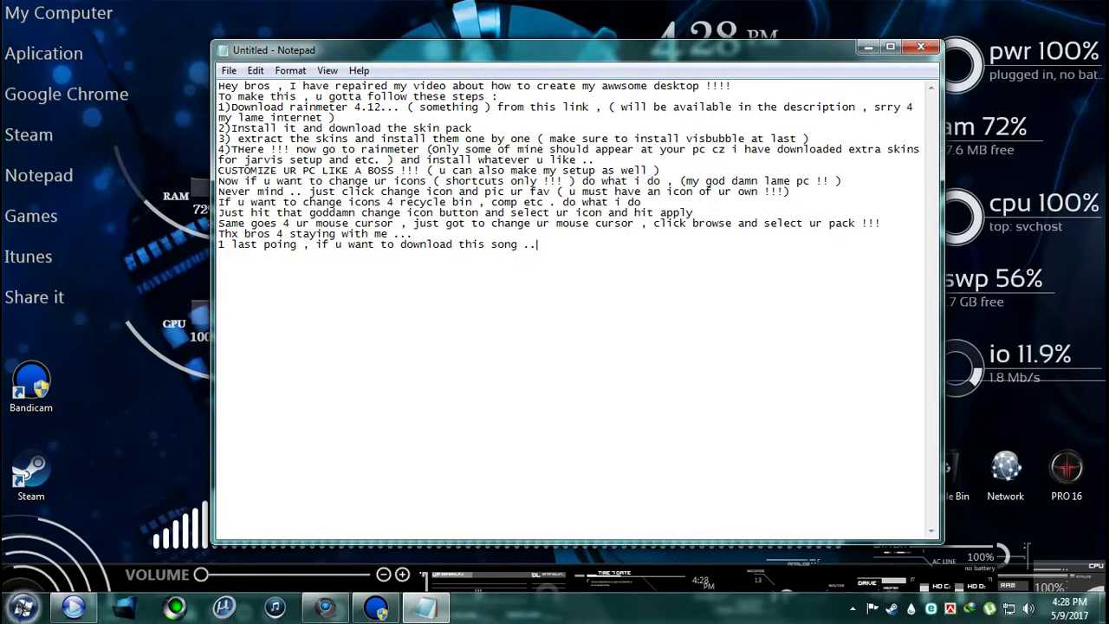
# Bring up the media player playing the Top 30 NoCopyRightSounds track and close it.
pyautogui.moveTo(70, 612)
pyautogui.click(108, 511)
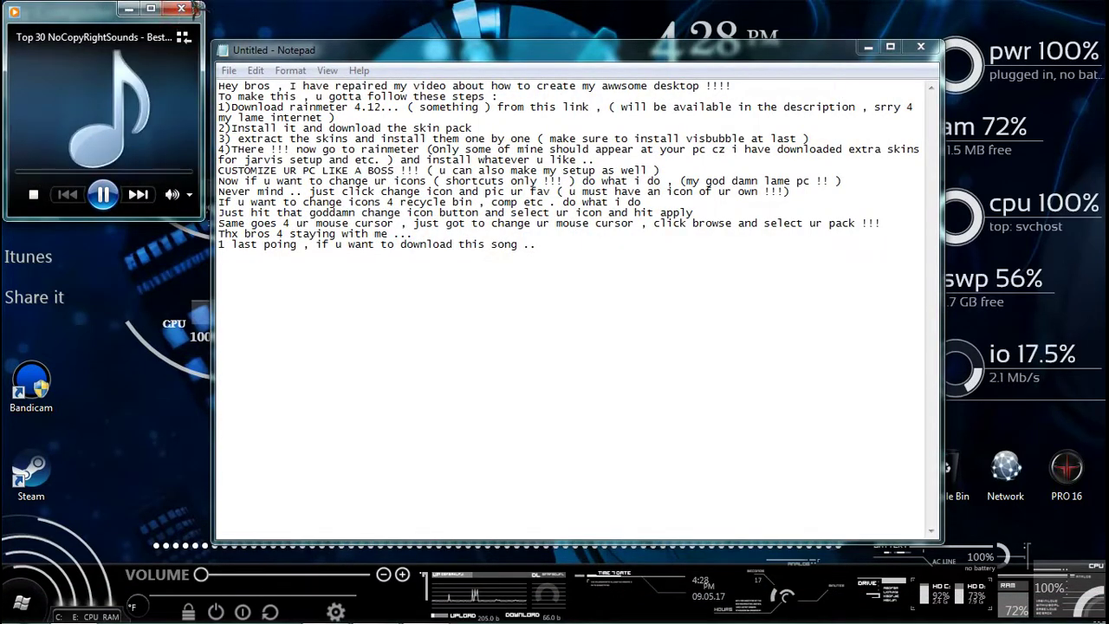
pyautogui.click(181, 8)
# Browse from My Computer to the Music folder in Downloads and play the "Skin Rainmeter Anime Blue Light" track.
pyautogui.click(52, 14)
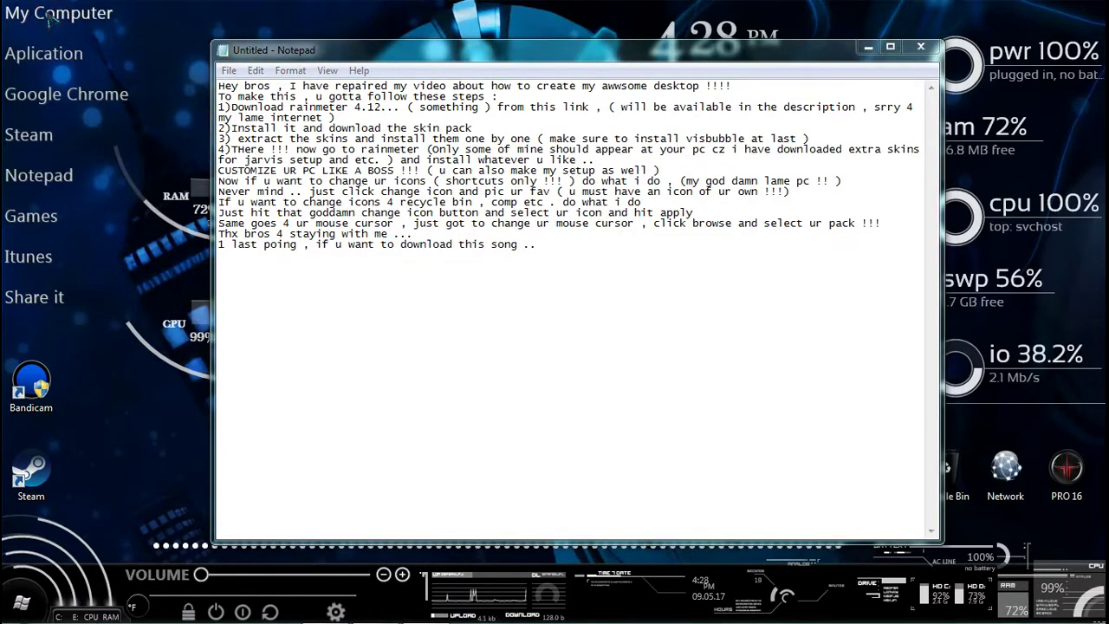
pyautogui.click(708, 49)
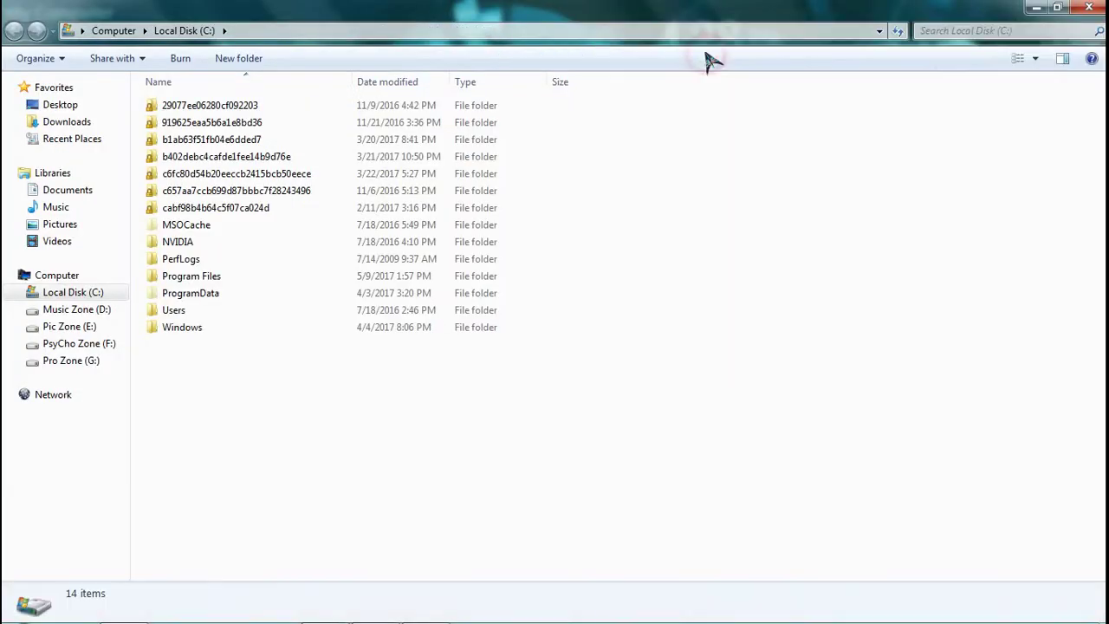
pyautogui.click(66, 122)
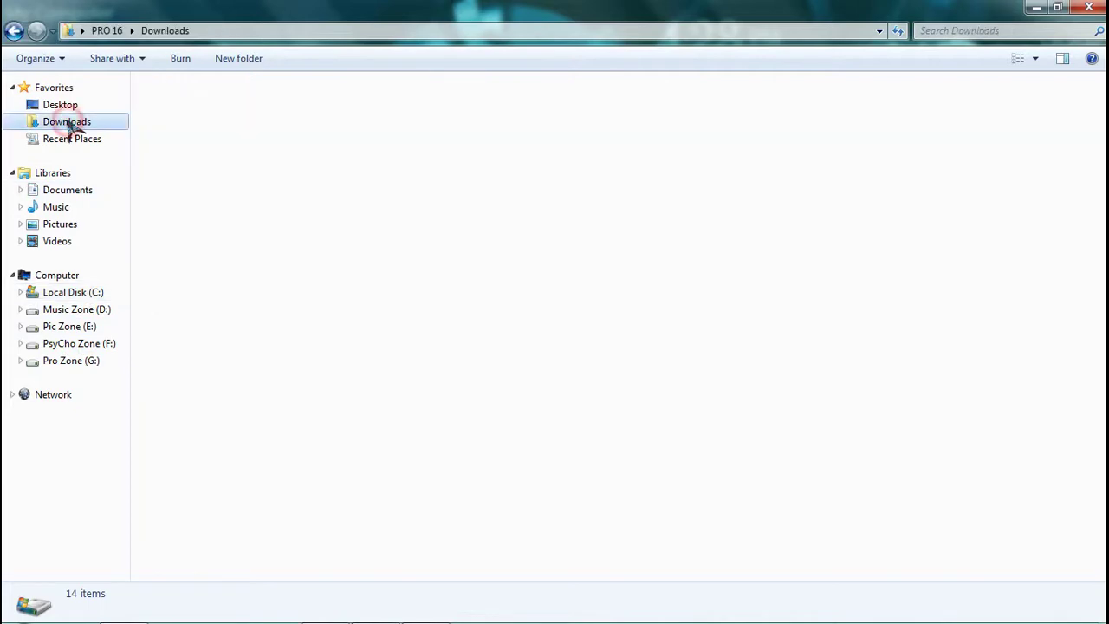
pyautogui.doubleClick(523, 130)
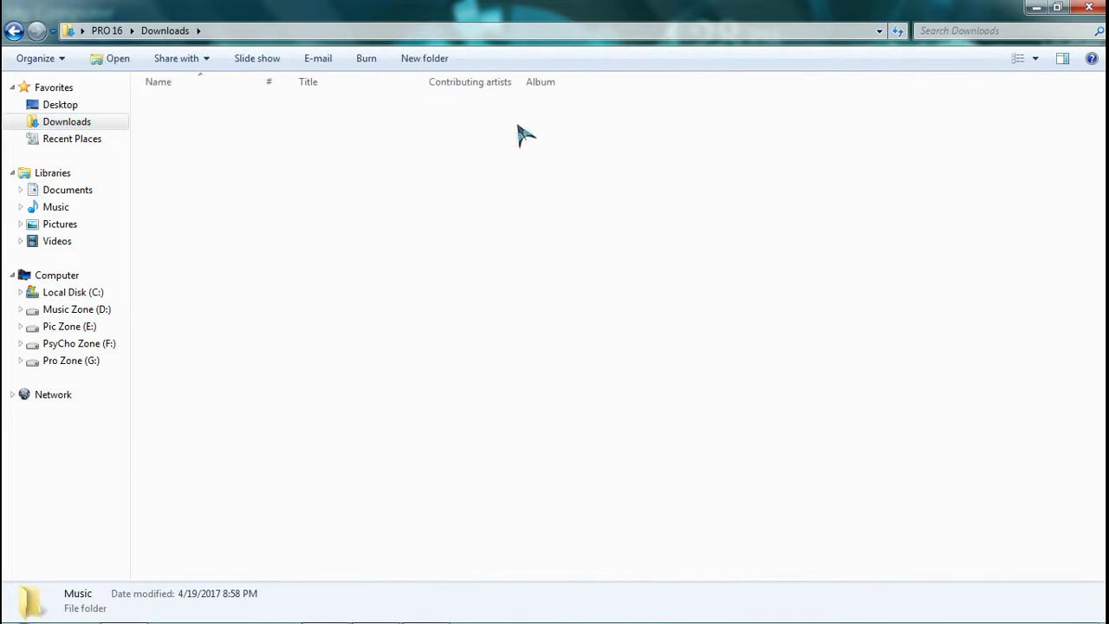
pyautogui.click(187, 378)
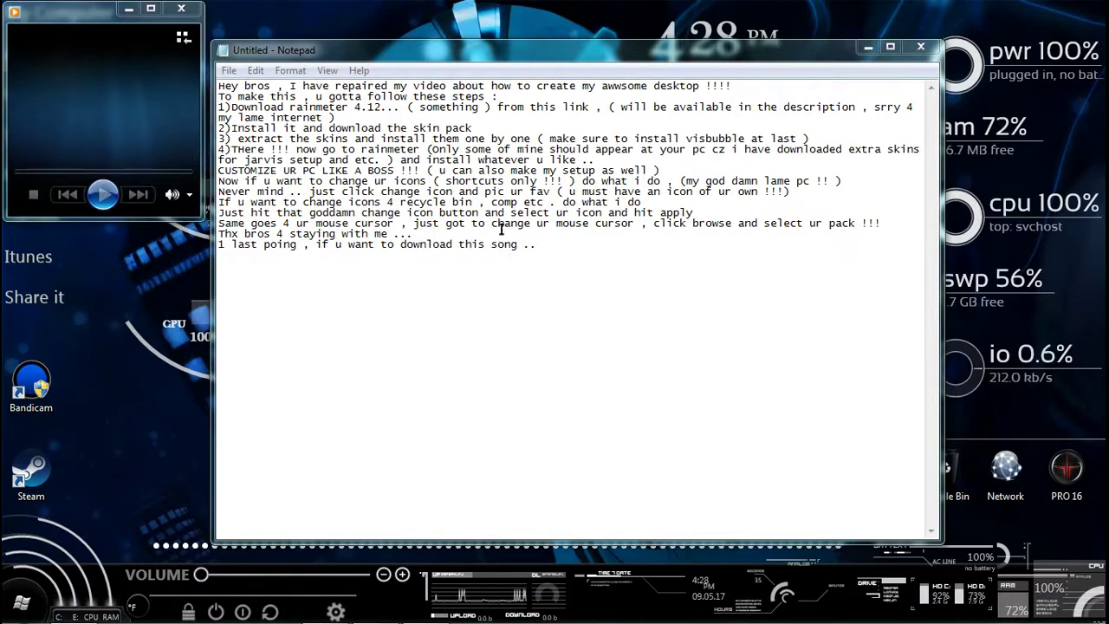
# Return to the end of the song line in the Notepad notes and minimize the media player.
pyautogui.doubleClick(575, 240)
pyautogui.click(574, 241)
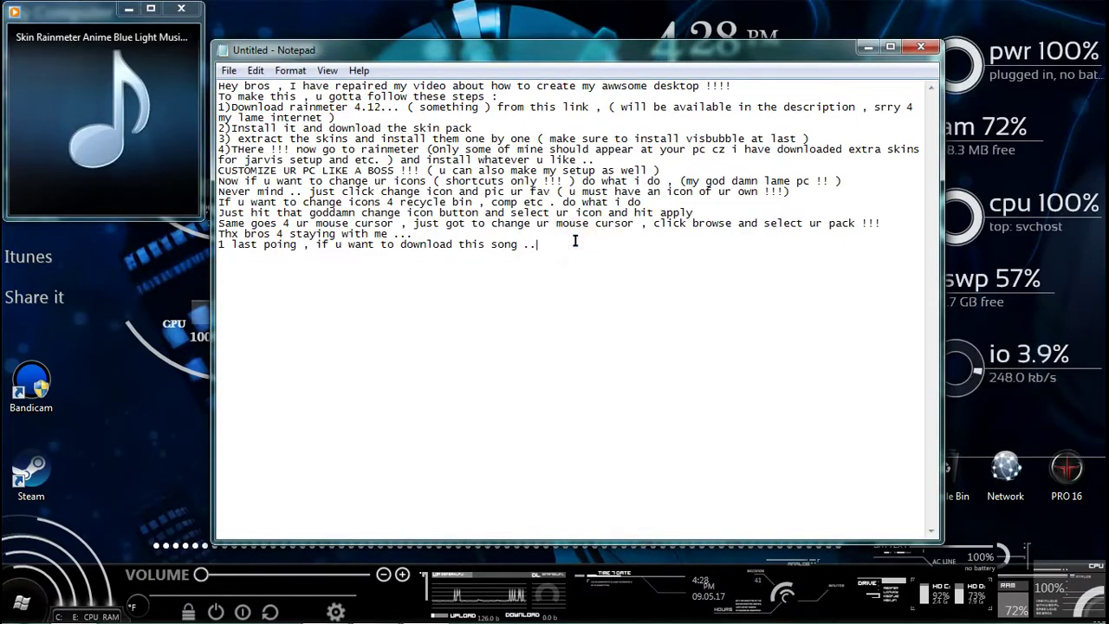
pyautogui.click(128, 10)
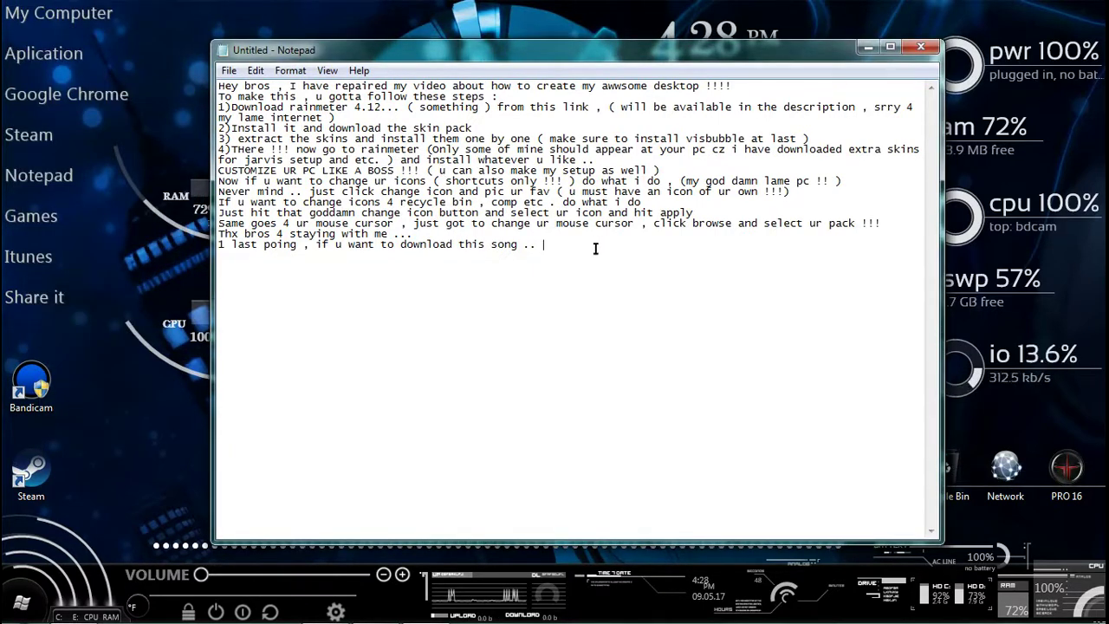
# Append "U must have idm" to the song line and start a new line with "GO to my".
pyautogui.write('U must have ')
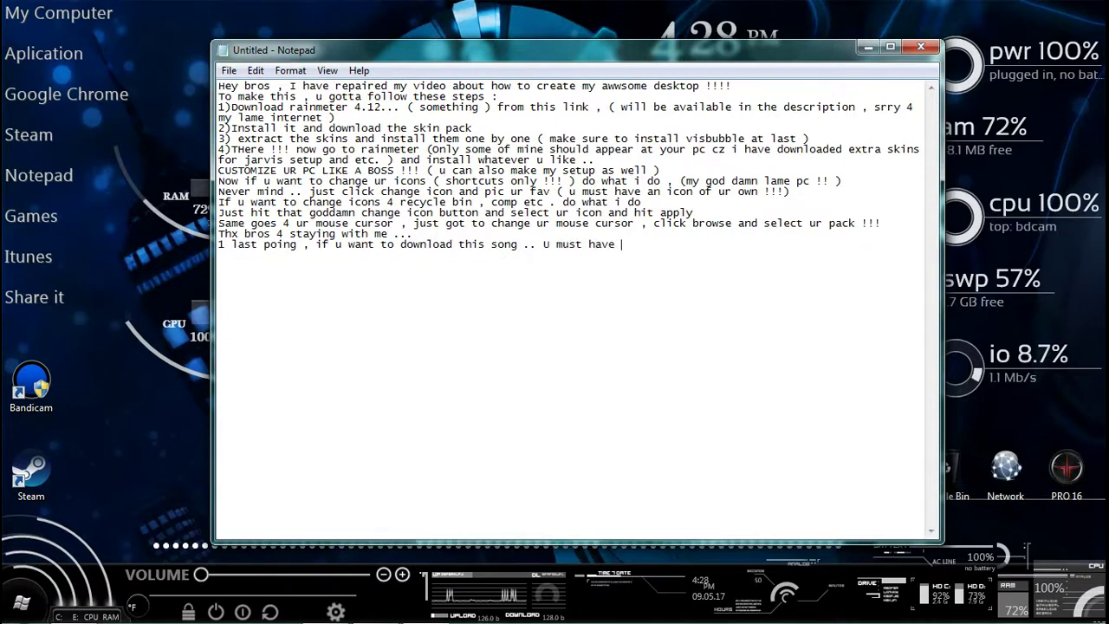
pyautogui.write('idm ')
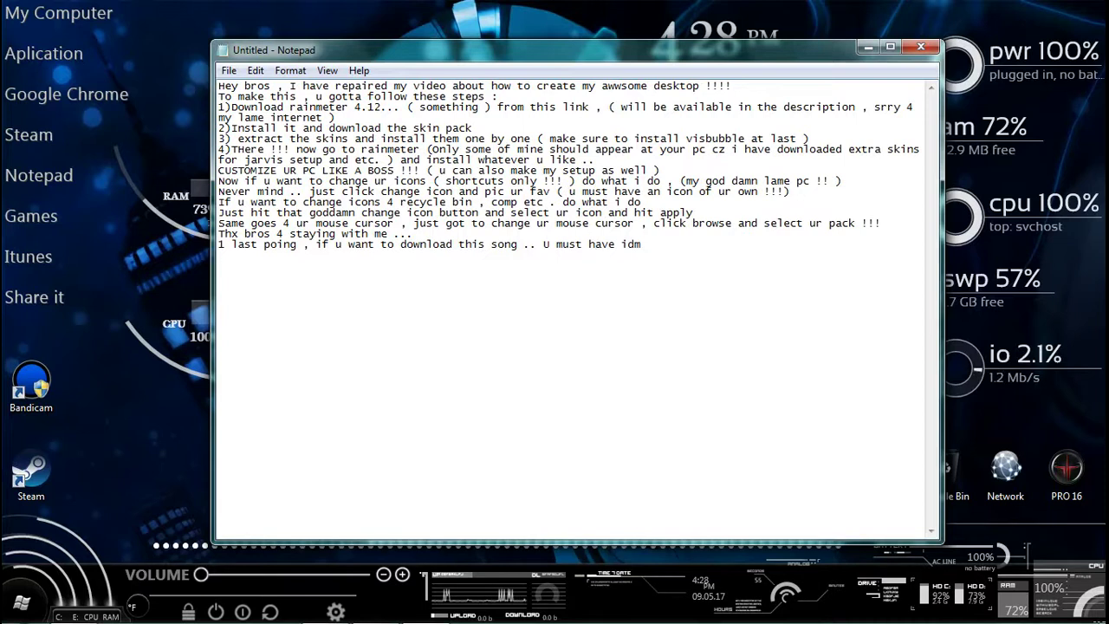
pyautogui.write('GO to my')
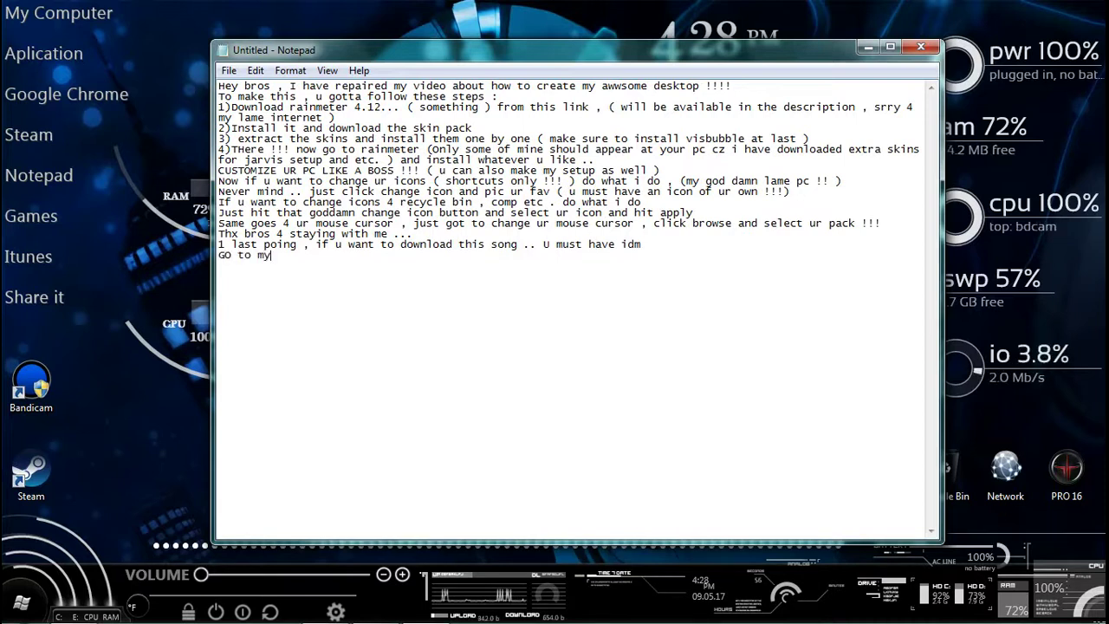